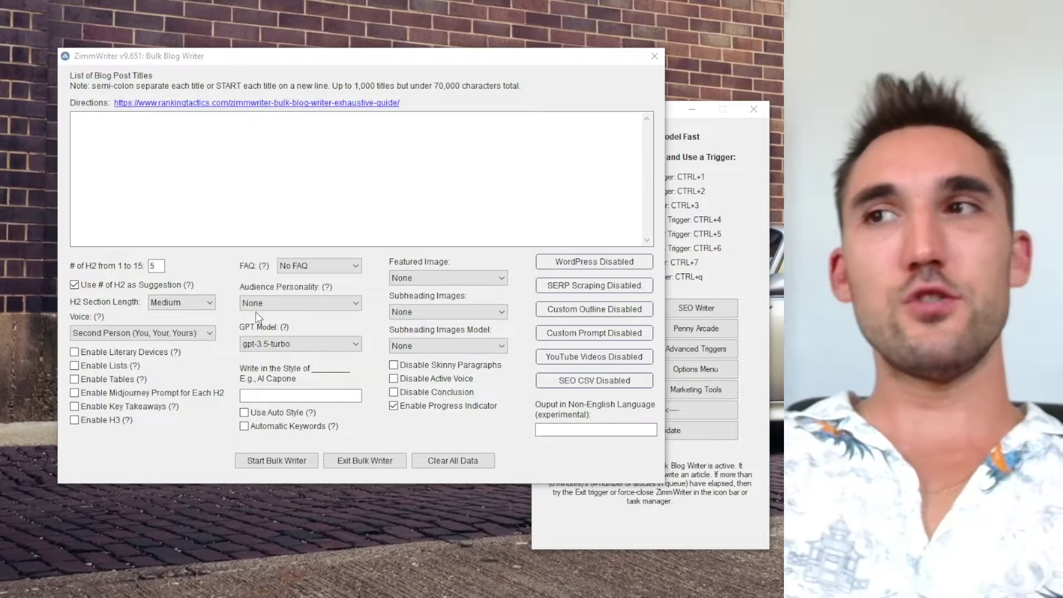
Put the cursor in the empty List of Blog Post Titles box
{"action": "left_click", "coordinate": [162, 157]}
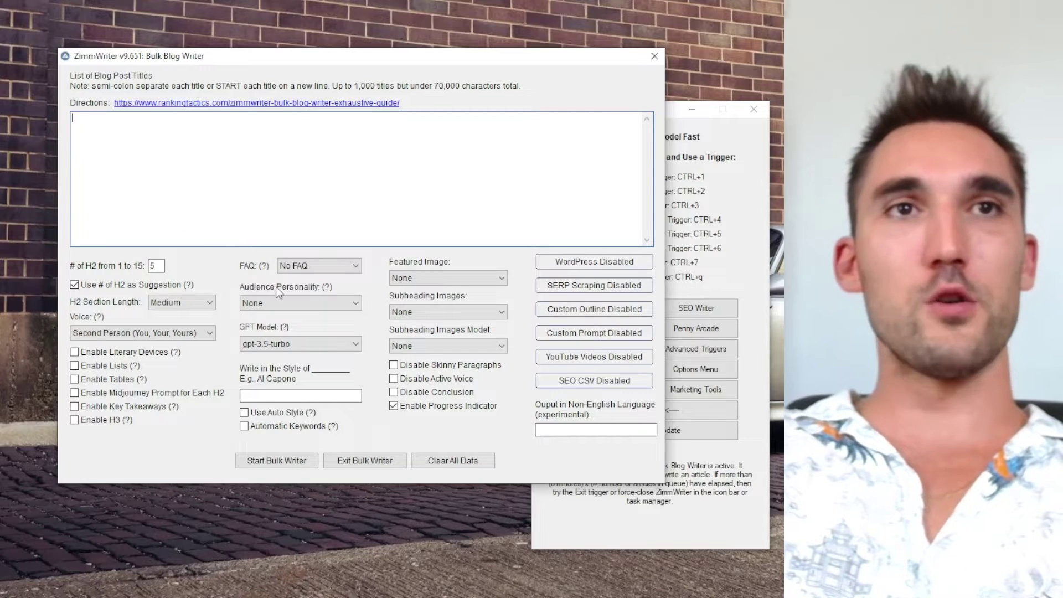
{"action": "mouse_move", "coordinate": [283, 288]}
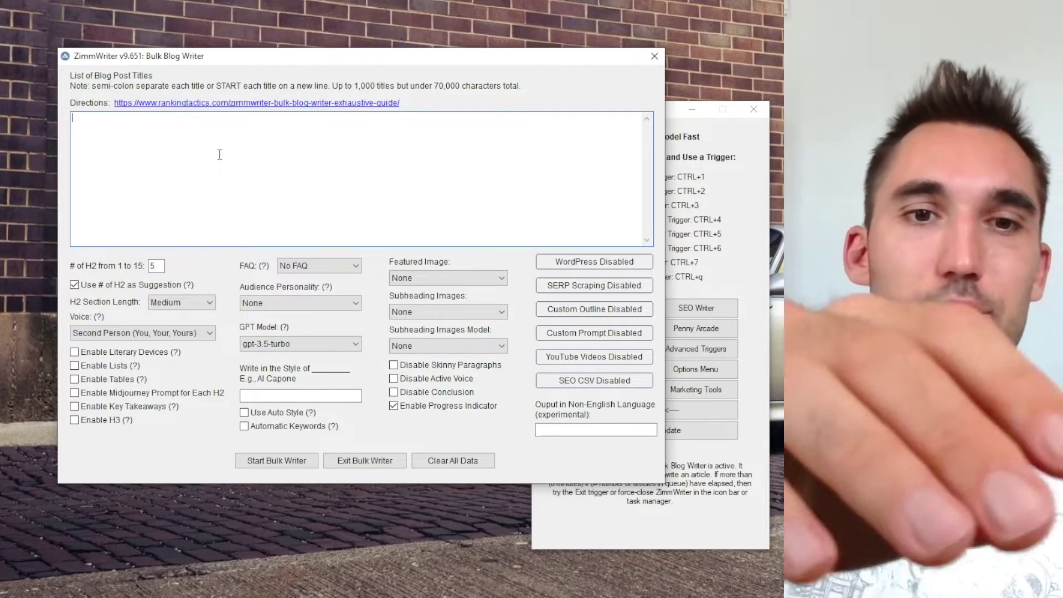
Queue the title 'How to clean a dog' and start the Bulk Writer, confirming the job
{"action": "type", "text": "How to clean a dog"}
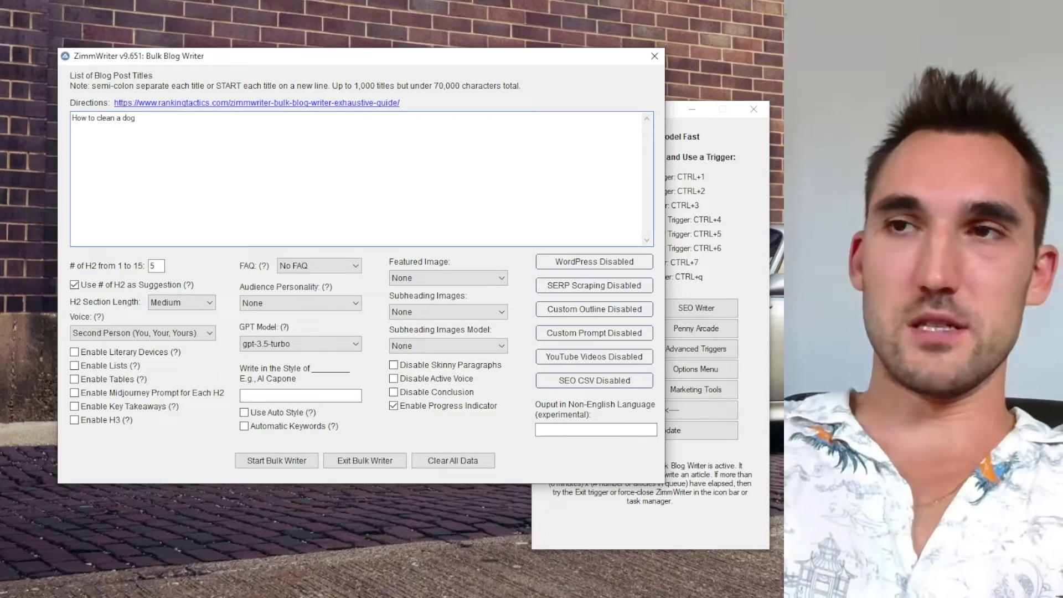
{"action": "key", "text": "ctrl+a"}
{"action": "left_click", "coordinate": [149, 133]}
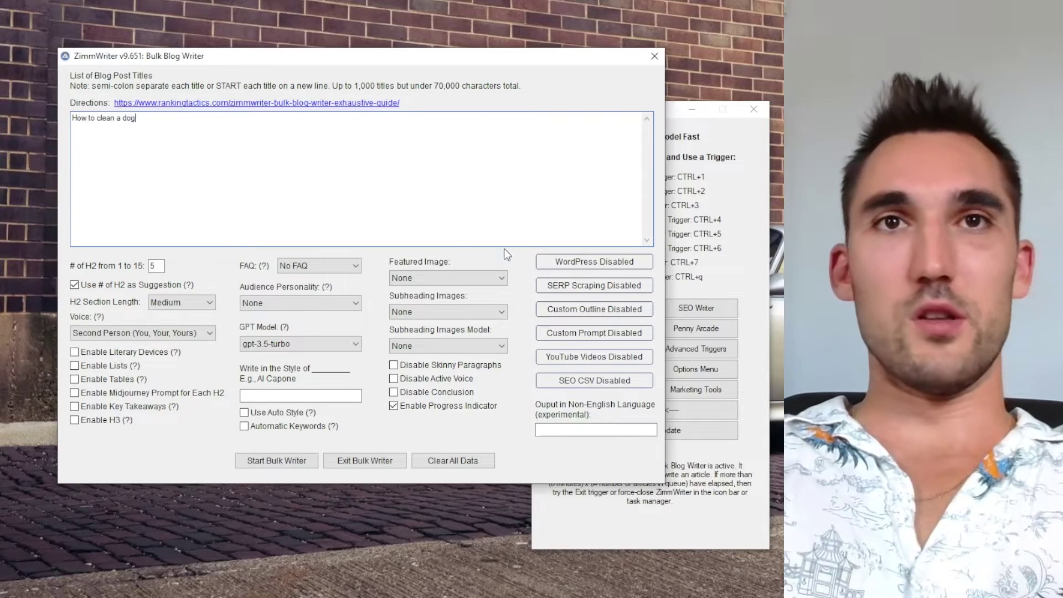
{"action": "key", "text": "ctrl+a"}
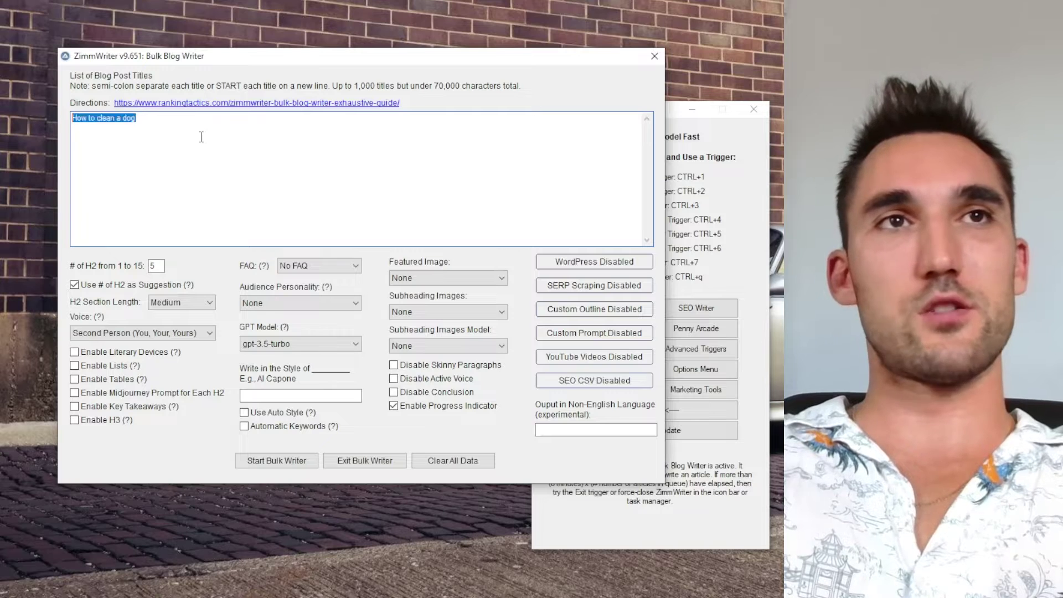
{"action": "left_click", "coordinate": [203, 135]}
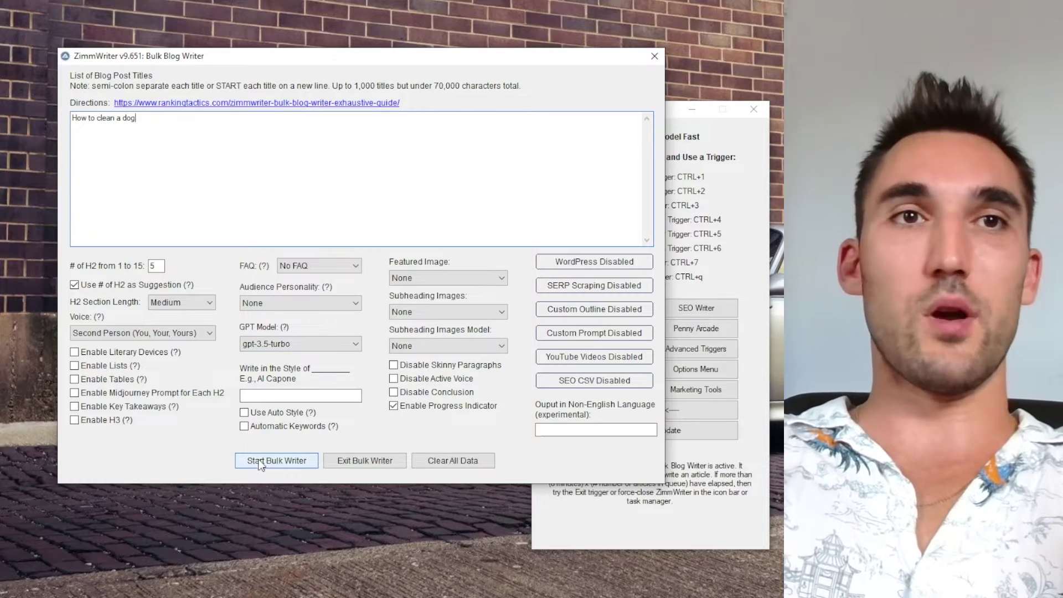
{"action": "left_click", "coordinate": [261, 465]}
{"action": "left_click", "coordinate": [644, 191]}
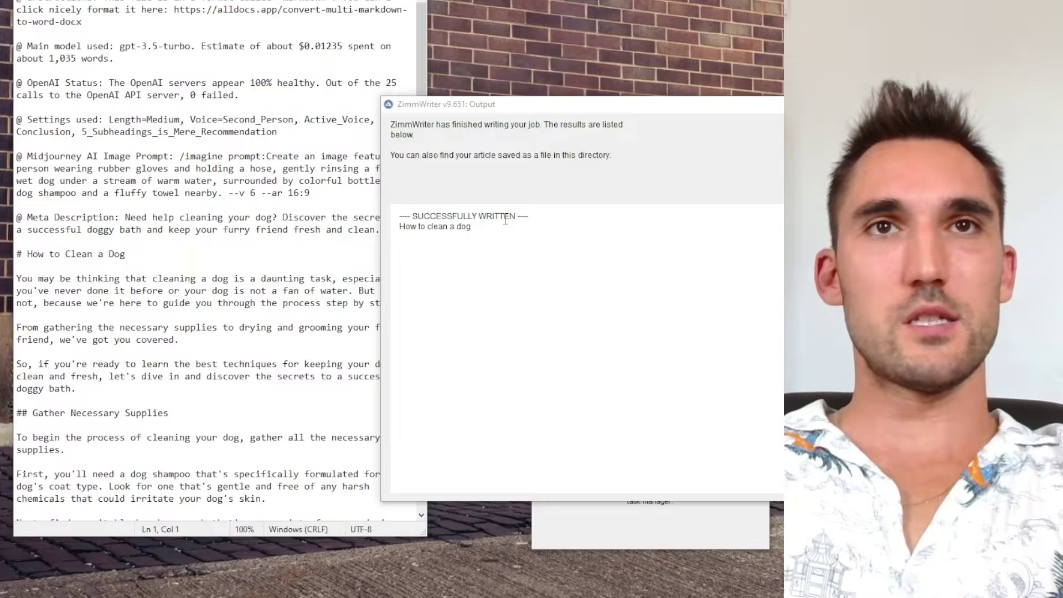
Check the written title in the report, then read the opening of the article in Notepad
{"action": "left_click_drag", "start_coordinate": [483, 227], "coordinate": [398, 226]}
{"action": "left_click", "coordinate": [206, 111]}
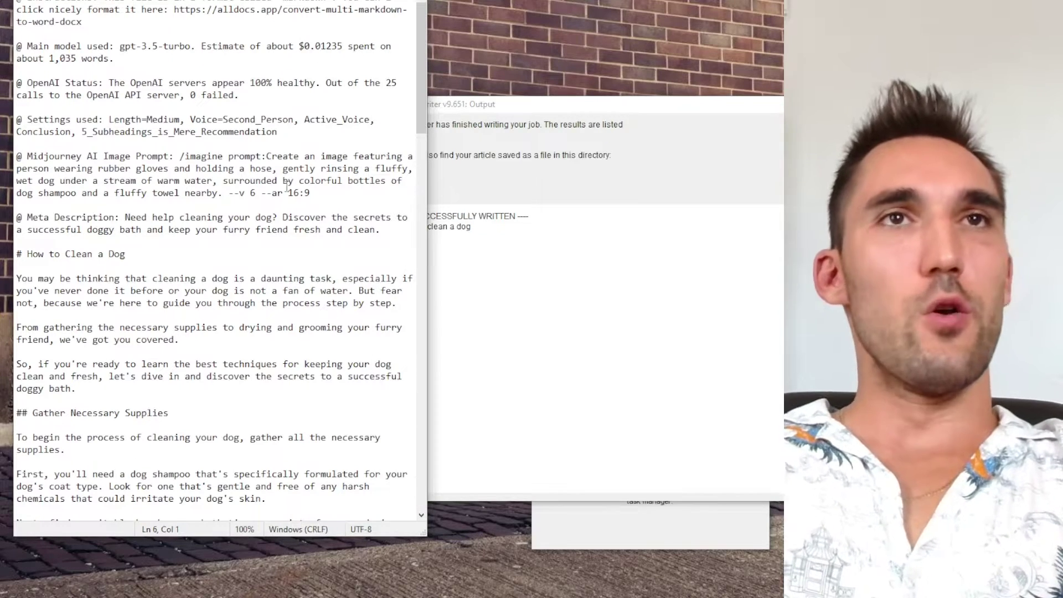
{"action": "scroll", "coordinate": [141, 145], "scroll_direction": "down", "scroll_amount": 3}
{"action": "left_click_drag", "start_coordinate": [140, 145], "coordinate": [212, 164]}
{"action": "scroll", "coordinate": [74, 155], "scroll_direction": "down", "scroll_amount": 4}
{"action": "scroll", "coordinate": [95, 198], "scroll_direction": "down", "scroll_amount": 5}
{"action": "scroll", "coordinate": [96, 196], "scroll_direction": "down", "scroll_amount": 1}
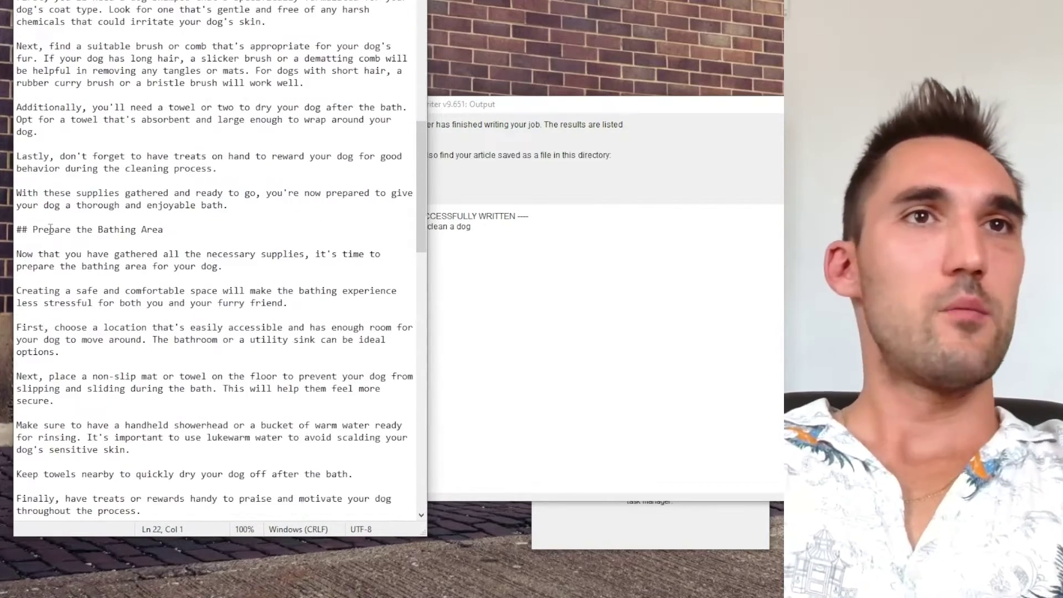
Select each ## heading further down the article, ending at Conclusion
{"action": "left_click_drag", "start_coordinate": [49, 230], "coordinate": [165, 229]}
{"action": "scroll", "coordinate": [53, 254], "scroll_direction": "down", "scroll_amount": 8}
{"action": "left_click_drag", "start_coordinate": [33, 242], "coordinate": [170, 238]}
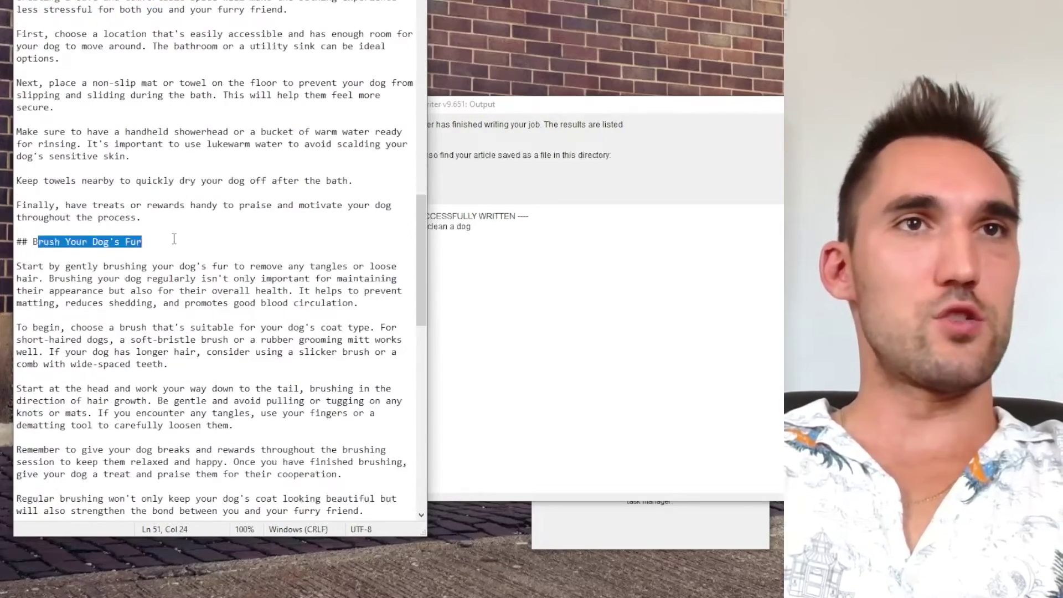
{"action": "scroll", "coordinate": [170, 238], "scroll_direction": "down", "scroll_amount": 12}
{"action": "left_click_drag", "start_coordinate": [66, 95], "coordinate": [128, 108]}
{"action": "scroll", "coordinate": [80, 351], "scroll_direction": "down", "scroll_amount": 8}
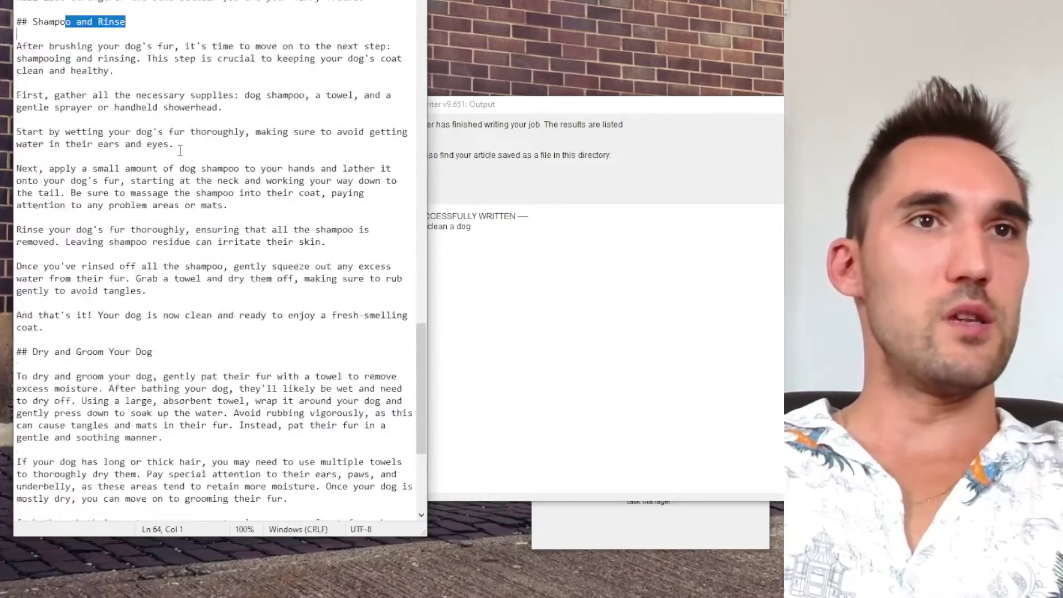
{"action": "left_click_drag", "start_coordinate": [87, 363], "coordinate": [41, 364]}
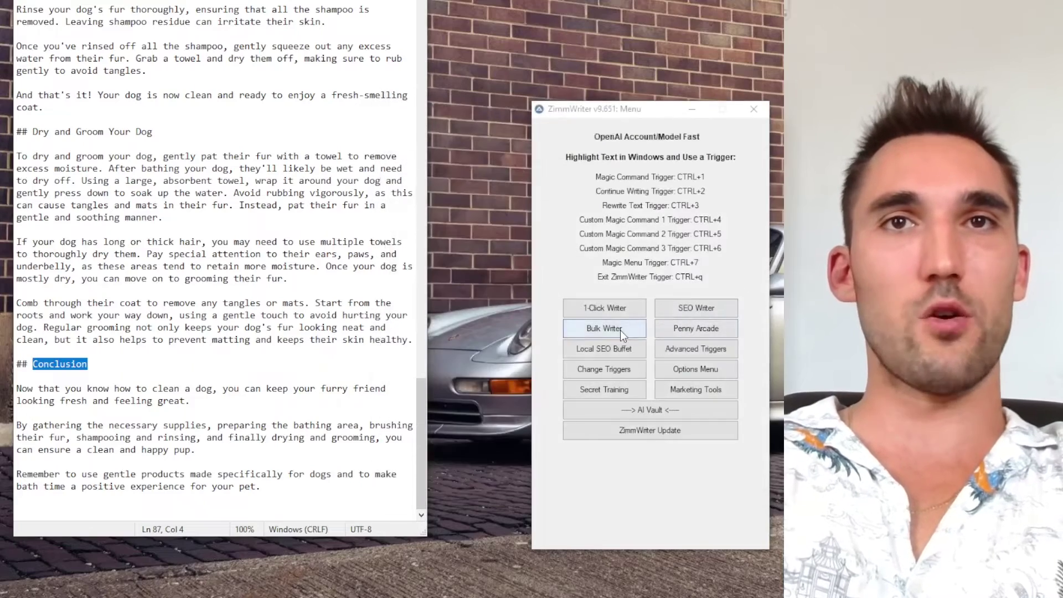
In the Bulk Blog Writer, uncheck Use # of H2 as Suggestion after the custom outline error
{"action": "left_click", "coordinate": [620, 330]}
{"action": "left_click_drag", "start_coordinate": [617, 93], "coordinate": [343, 35]}
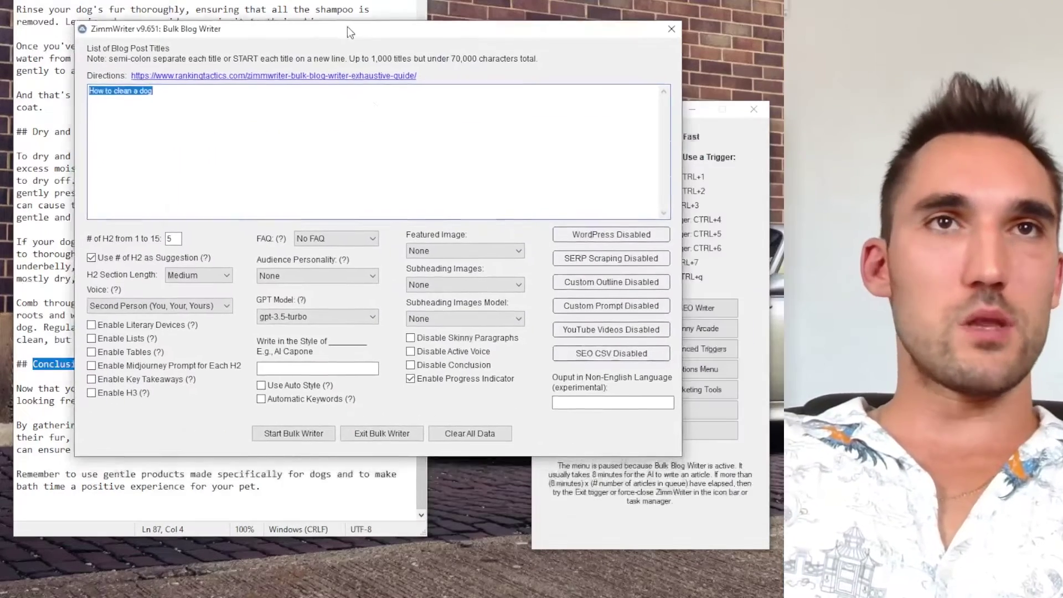
{"action": "left_click", "coordinate": [384, 155]}
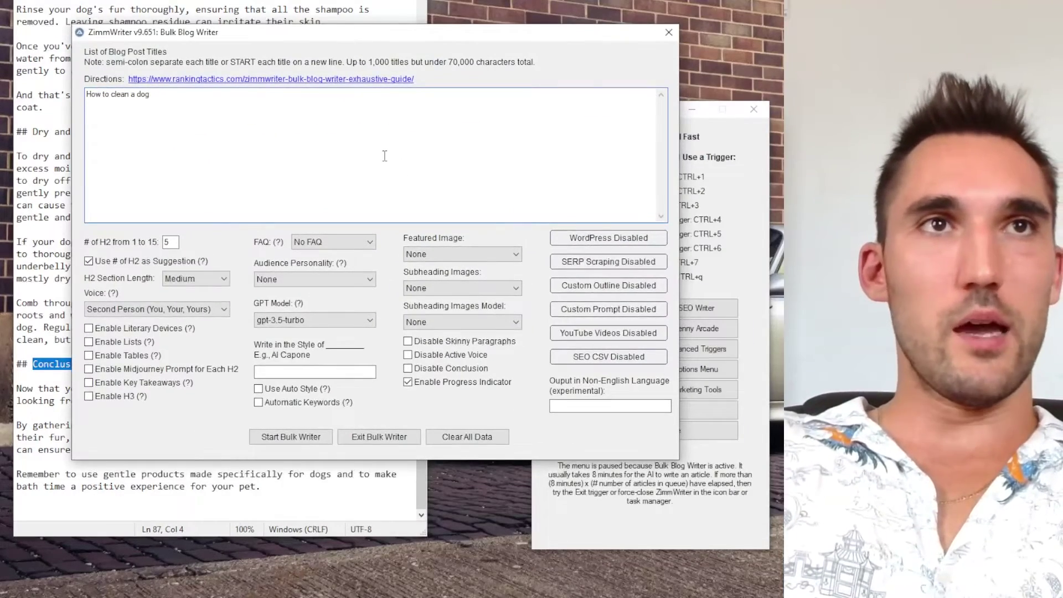
{"action": "left_click", "coordinate": [650, 291]}
{"action": "left_click", "coordinate": [474, 266]}
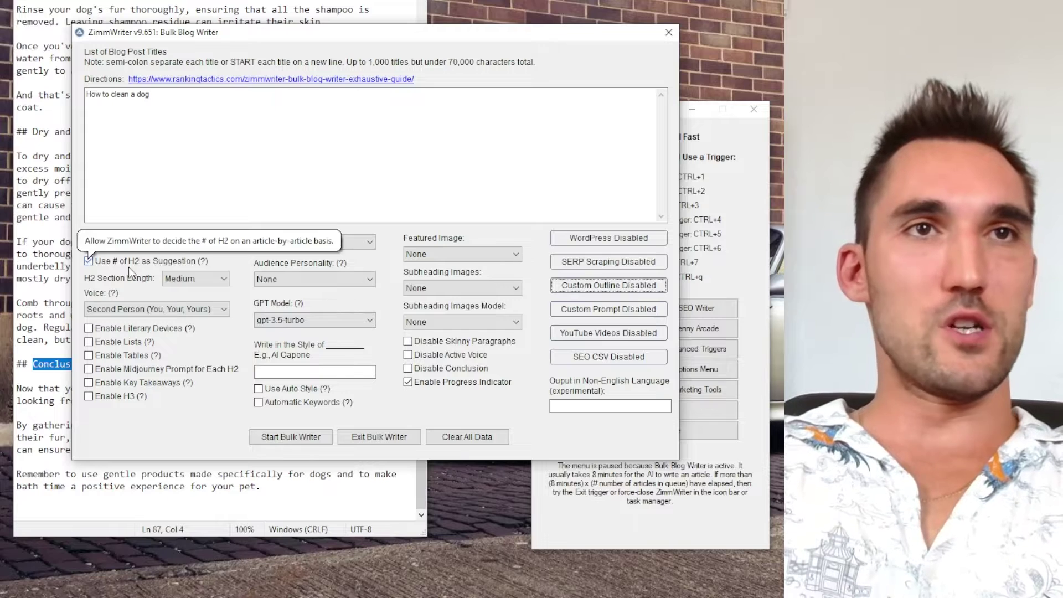
{"action": "left_click", "coordinate": [137, 262]}
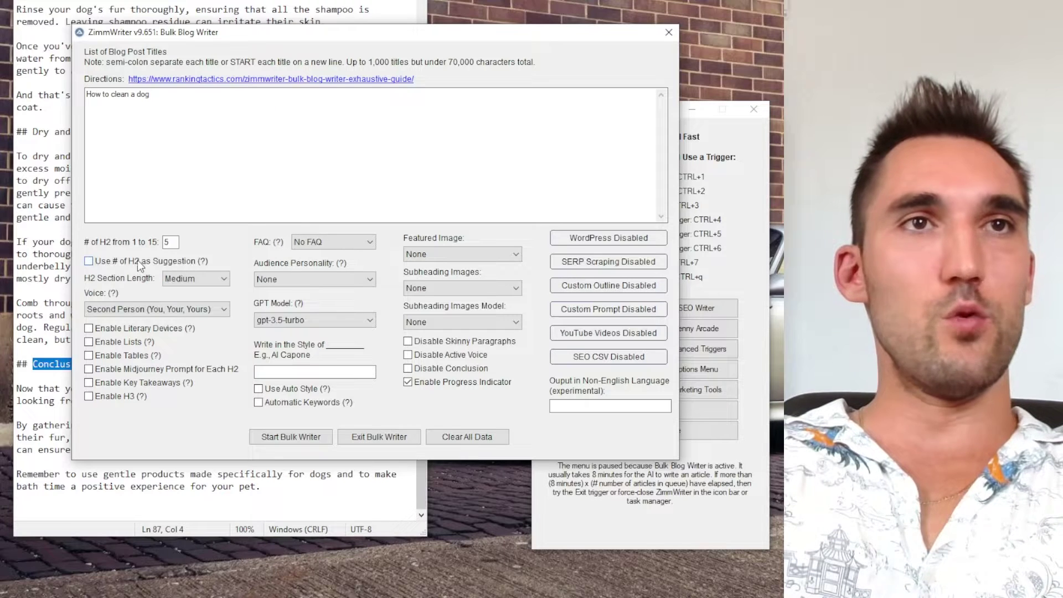
Open the Set Custom Outline dialog with no saved outline loaded and the outline box ready
{"action": "left_click", "coordinate": [599, 286]}
{"action": "left_click_drag", "start_coordinate": [587, 127], "coordinate": [478, 51]}
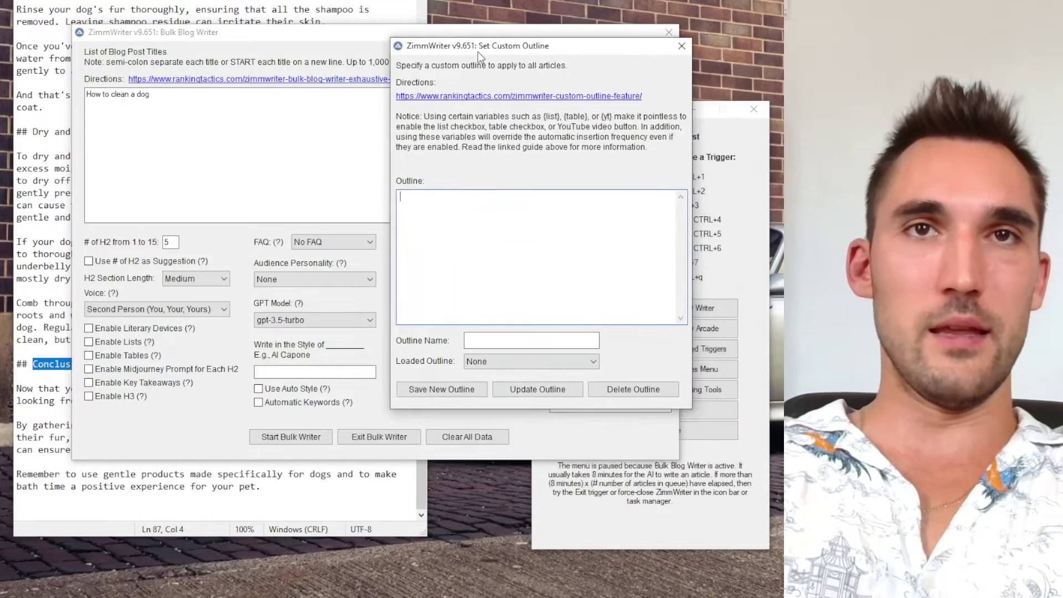
{"action": "left_click", "coordinate": [554, 363]}
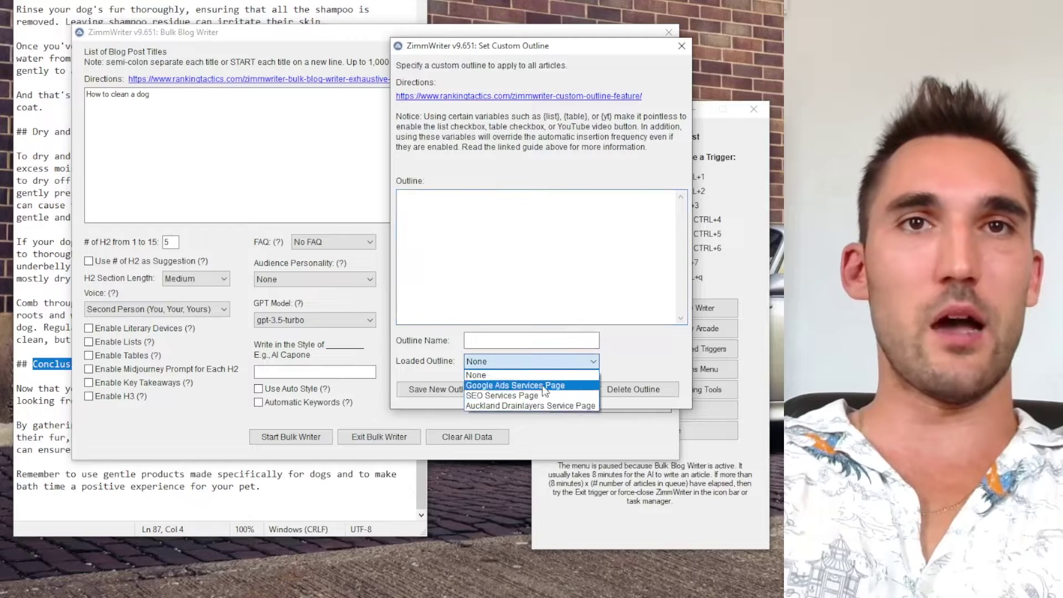
{"action": "left_click", "coordinate": [538, 333]}
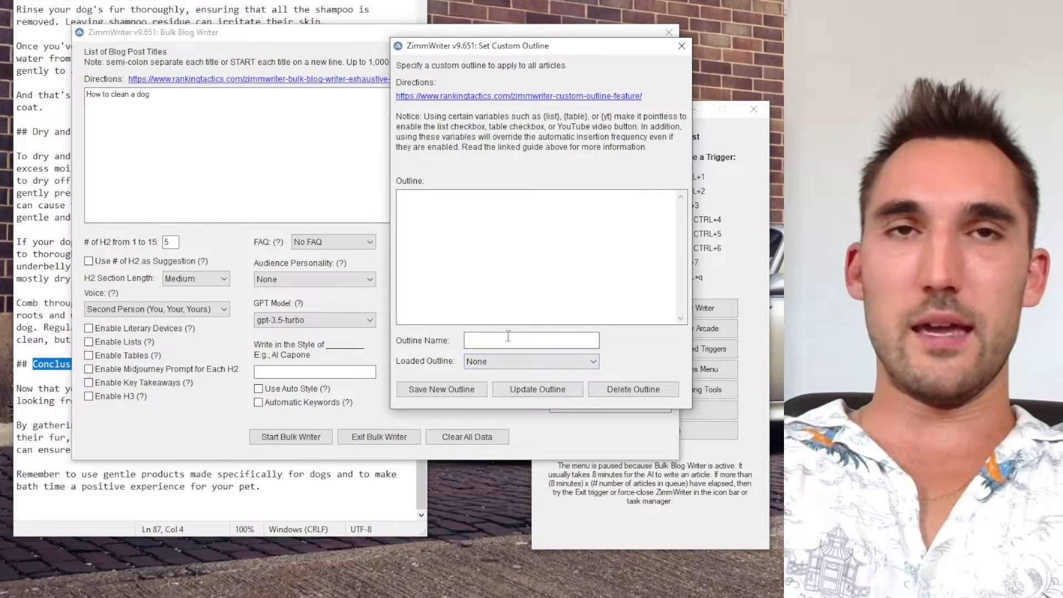
{"action": "left_click", "coordinate": [463, 234]}
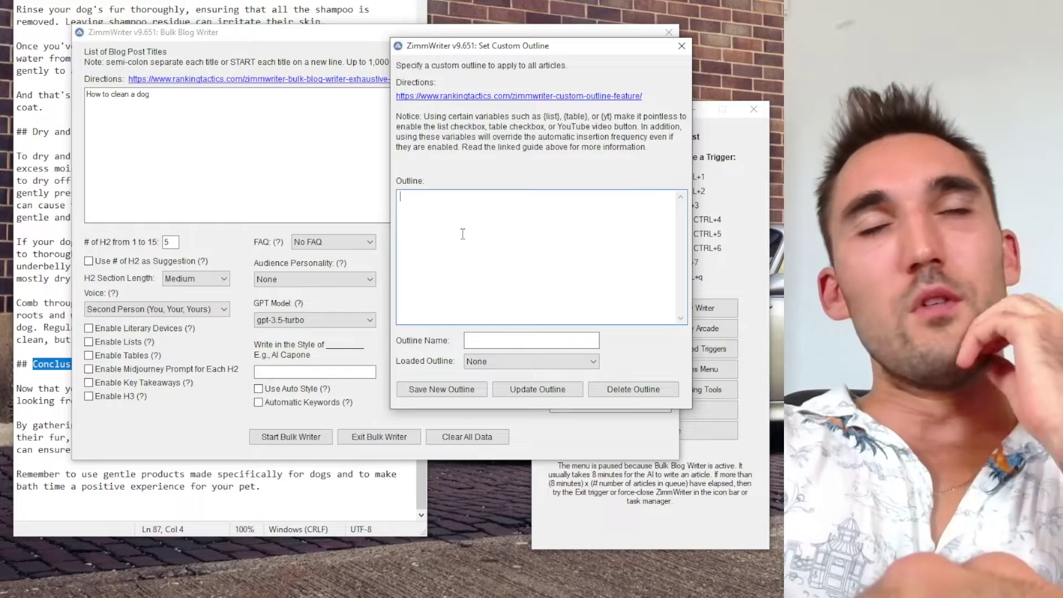
Type outline headings Benefits, Things to Know before Starting, Process What to Do Afterwards, How Often
{"action": "type", "text": "Be"}
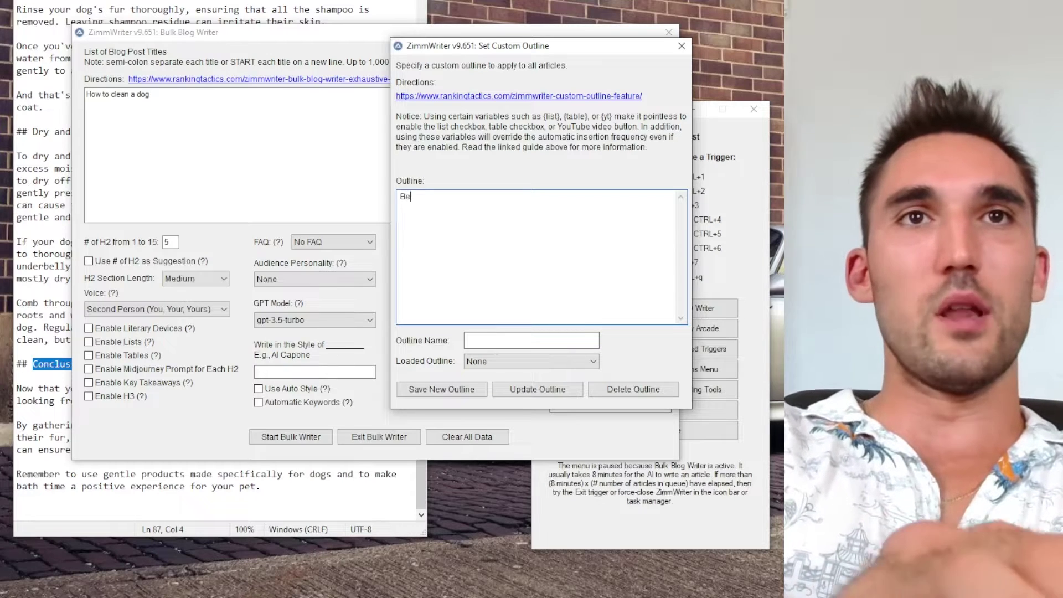
{"action": "type", "text": "nefits"}
{"action": "key", "text": "Return"}
{"action": "type", "text": "Things to "}
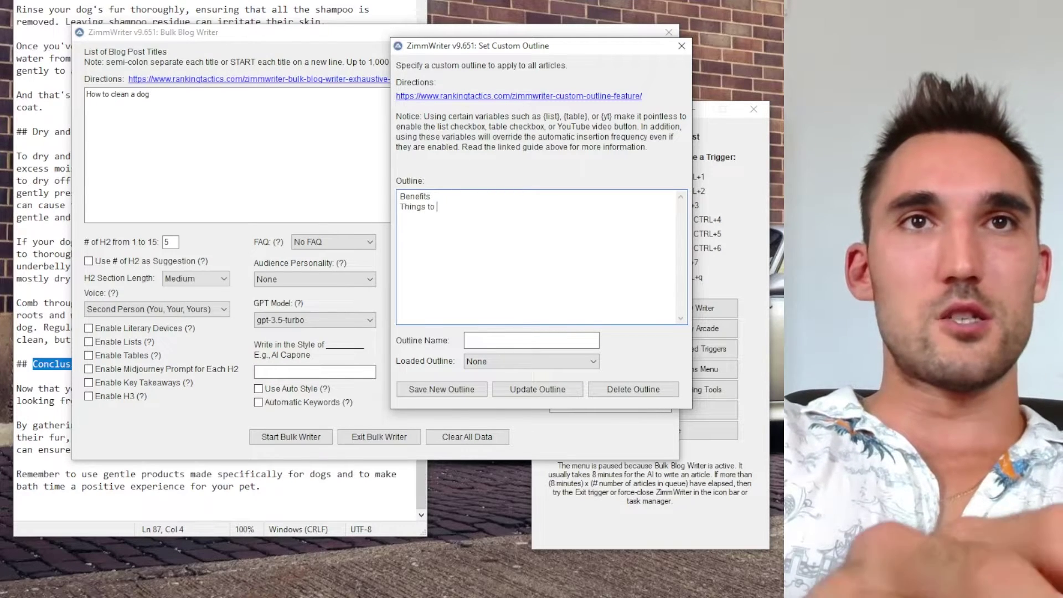
{"action": "type", "text": "Know before Starting"}
{"action": "key", "text": "Return"}
{"action": "type", "text": "Process "}
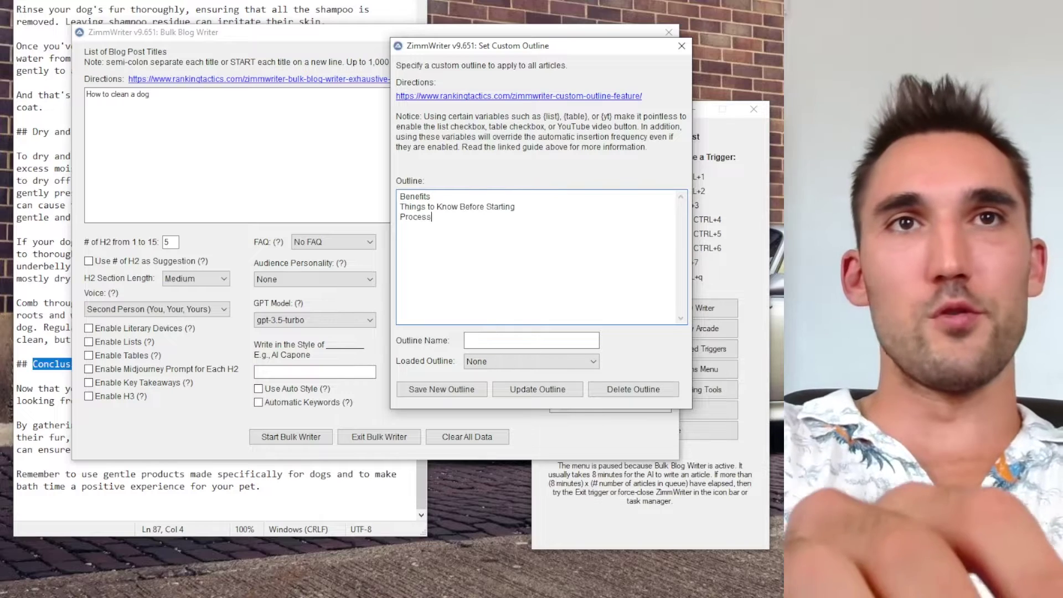
{"action": "type", "text": "What "}
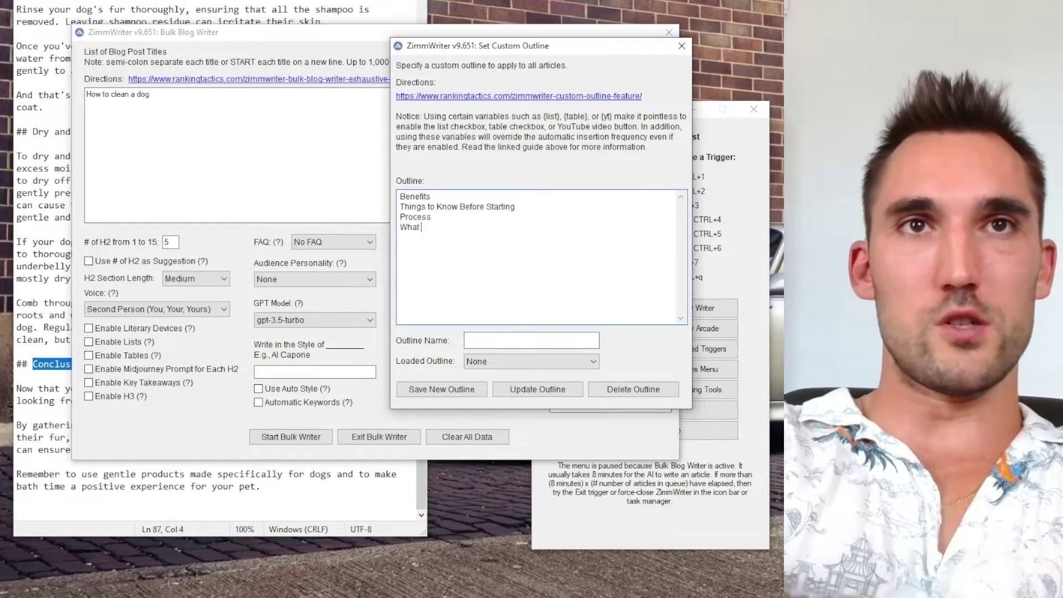
{"action": "type", "text": "to Do Afterwards"}
{"action": "key", "text": "Return"}
{"action": "type", "text": "How Often"}
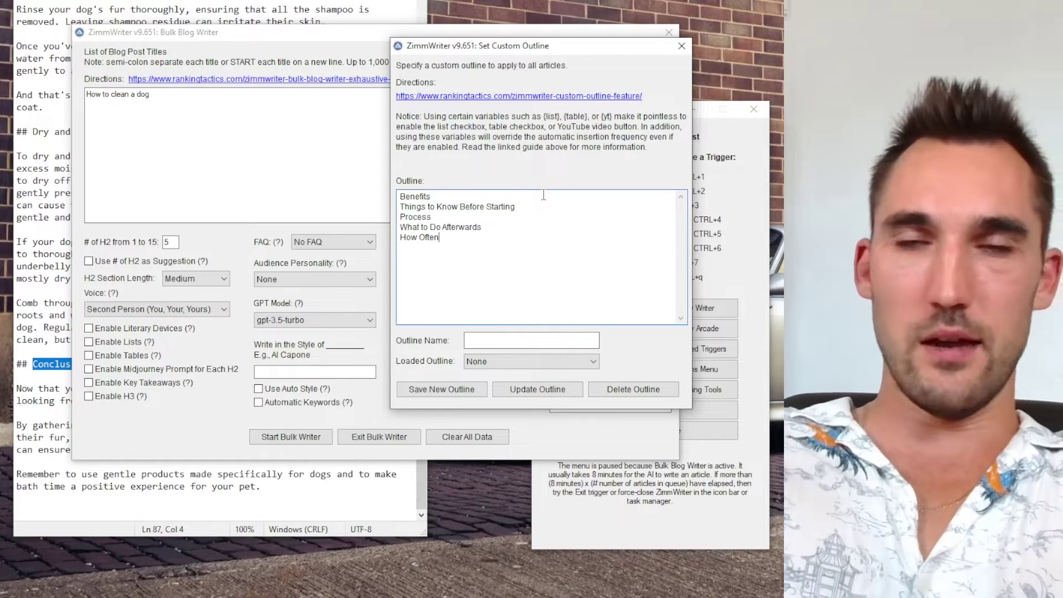
Extend the last heading to 'How Often to Do It'
{"action": "double_click", "coordinate": [440, 195]}
{"action": "left_click", "coordinate": [123, 101]}
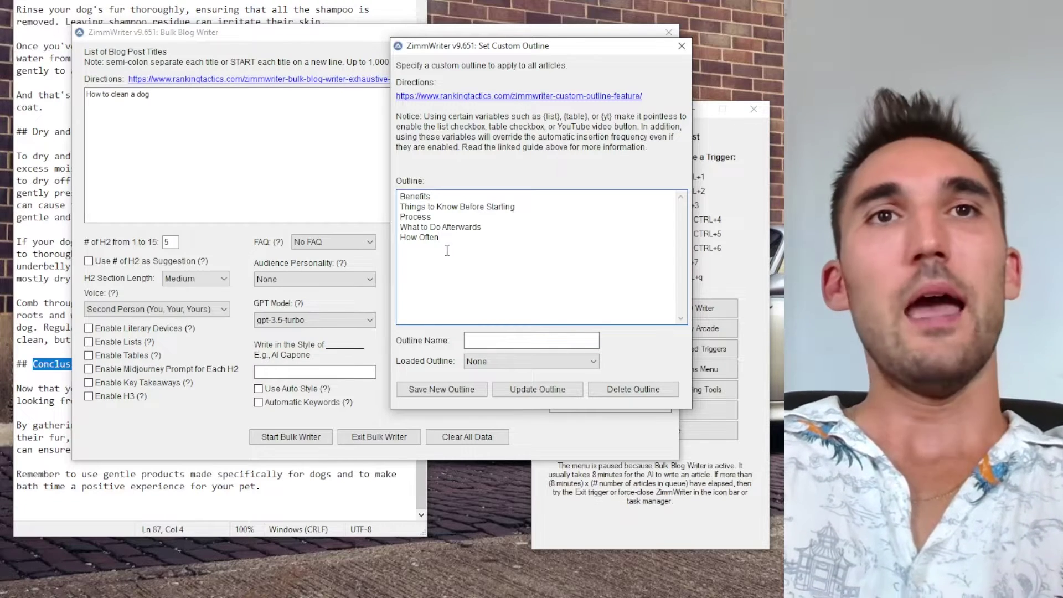
{"action": "left_click_drag", "start_coordinate": [447, 244], "coordinate": [386, 169]}
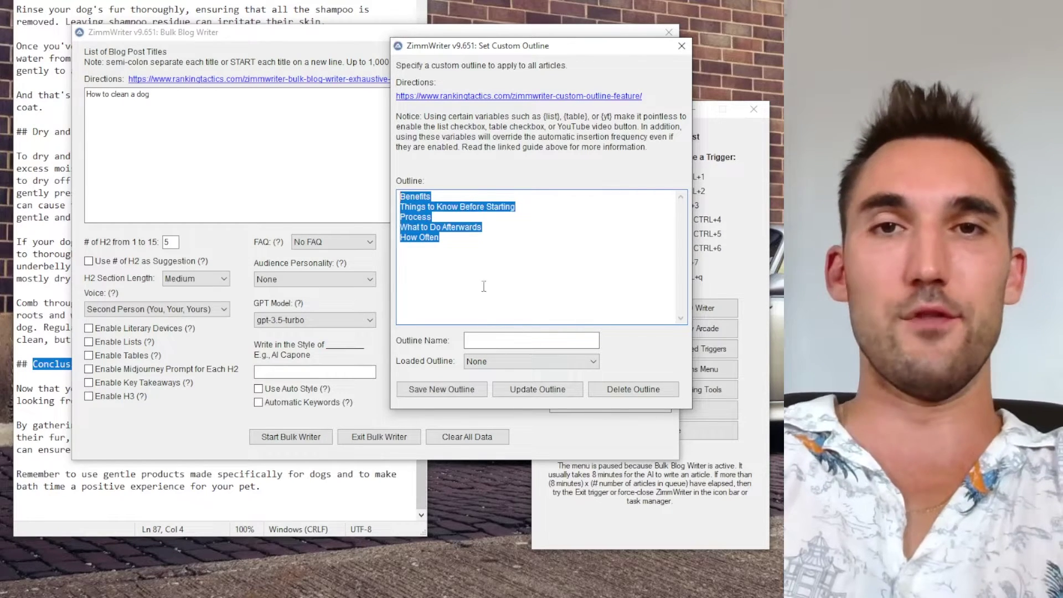
{"action": "left_click", "coordinate": [425, 239]}
{"action": "type", "text": "to Do It"}
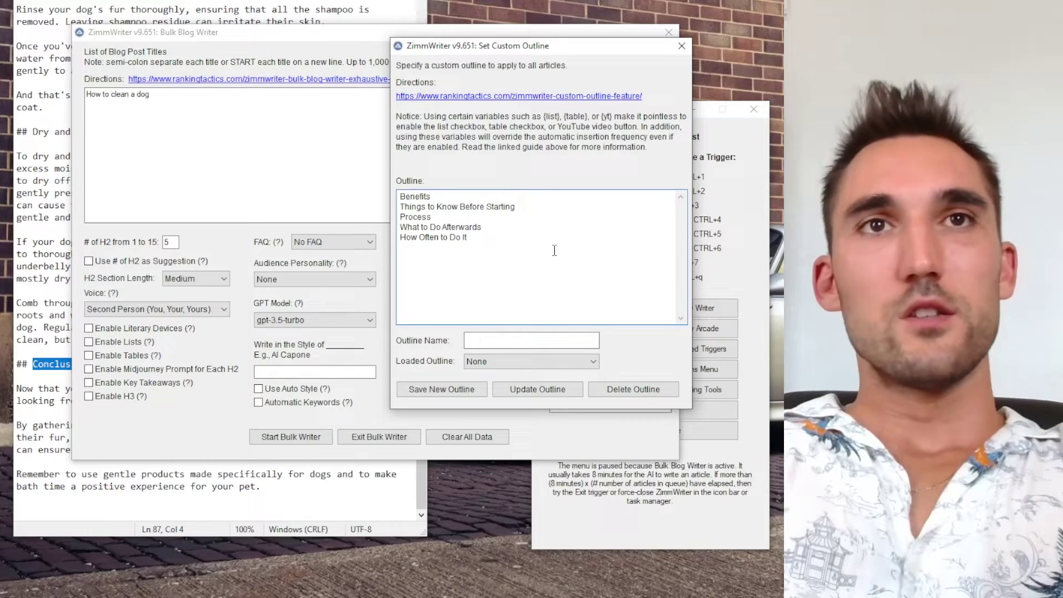
{"action": "key", "text": "ctrl+a"}
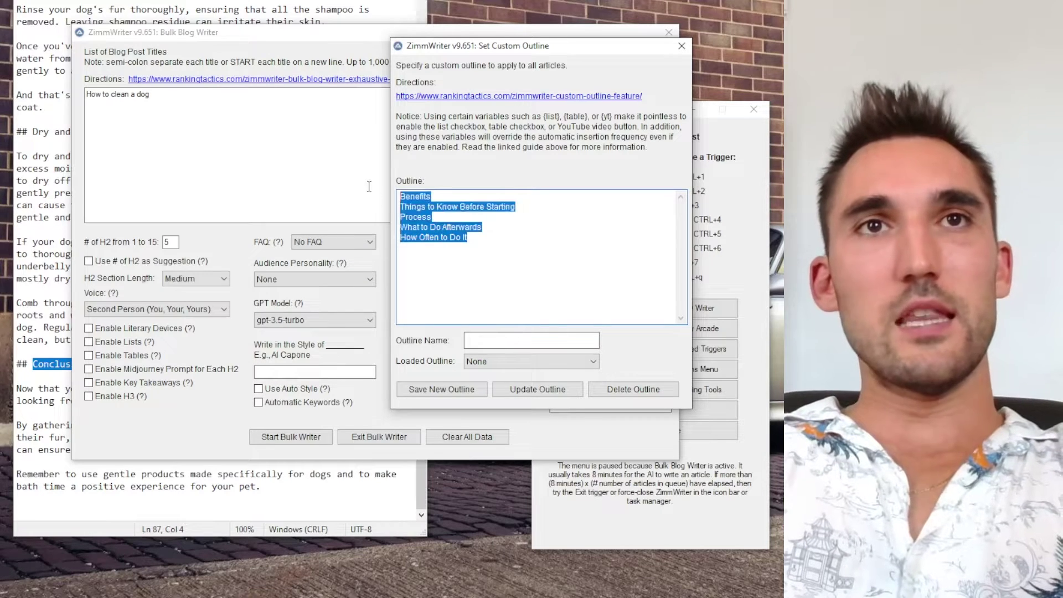
{"action": "left_click", "coordinate": [584, 278]}
{"action": "left_click_drag", "start_coordinate": [469, 239], "coordinate": [439, 239]}
{"action": "key", "text": "ctrl+a"}
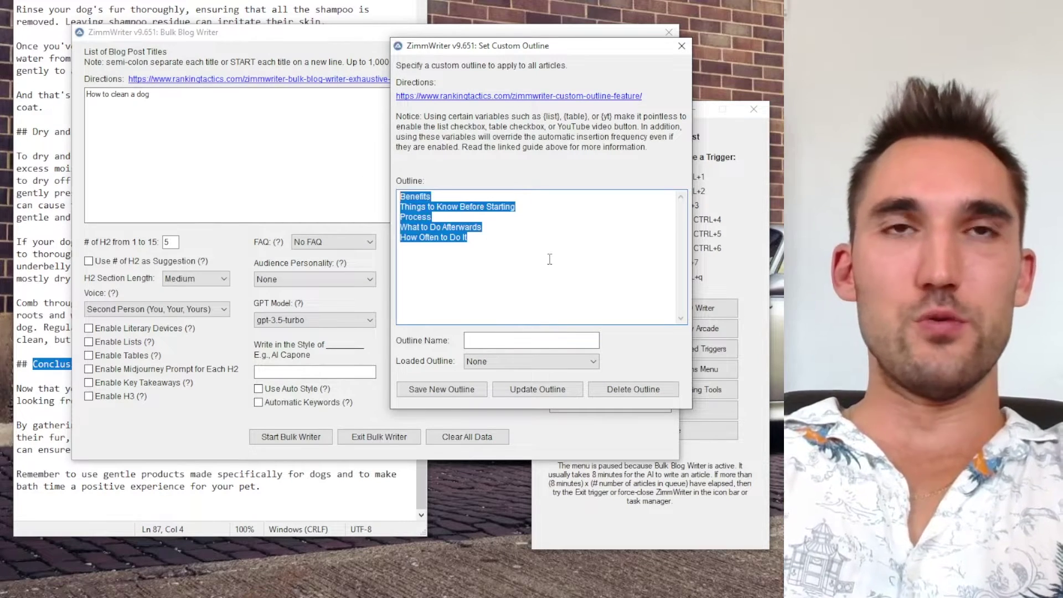
{"action": "left_click", "coordinate": [550, 259]}
Add sub-items '-Benefit 1', '- Benefit 2' and a third benefit under Benefits
{"action": "left_click", "coordinate": [425, 197]}
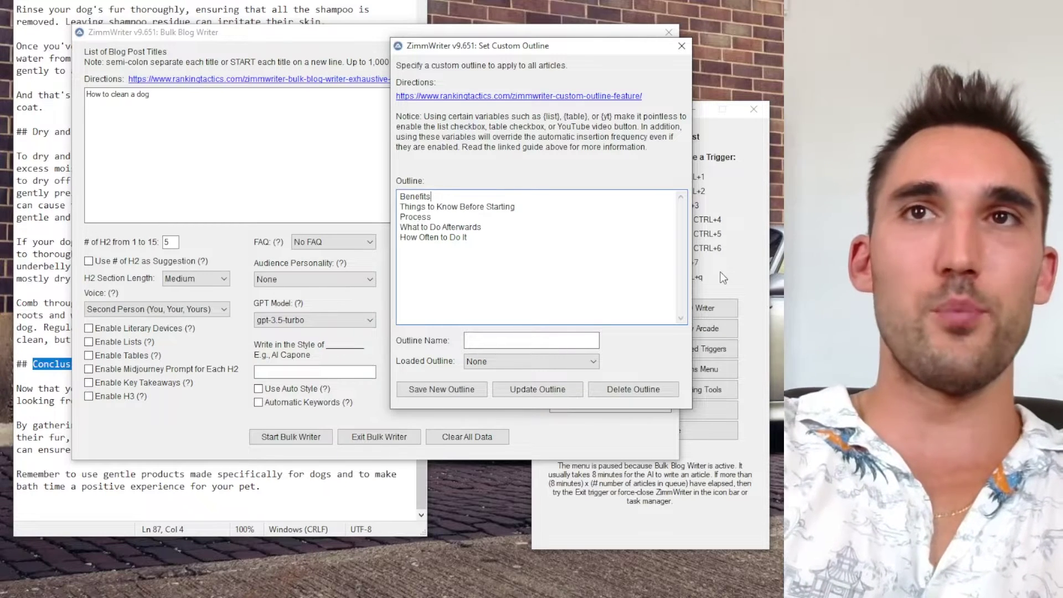
{"action": "key", "text": "Return"}
{"action": "type", "text": "-"}
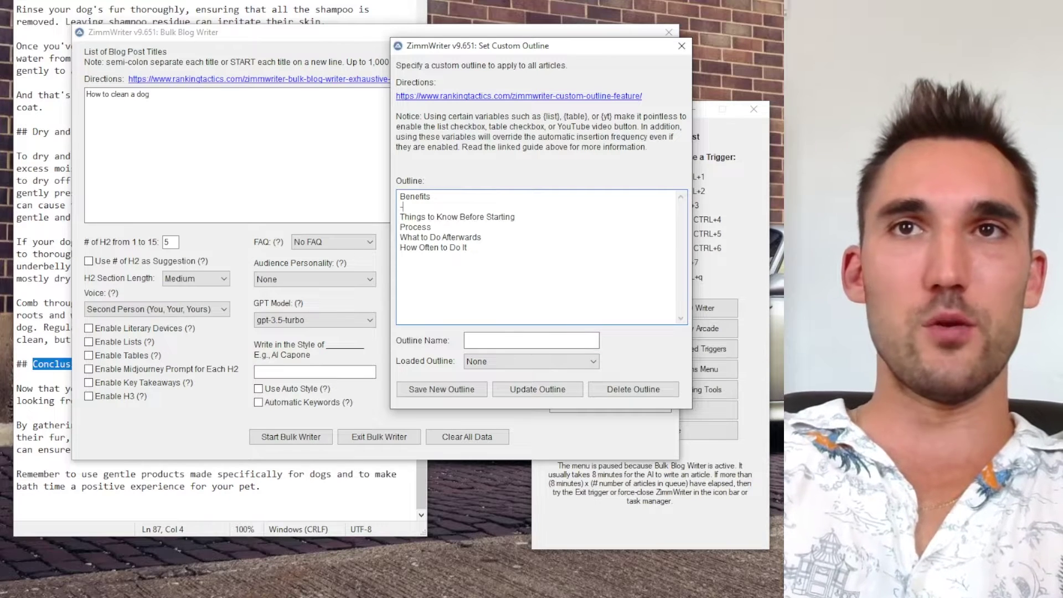
{"action": "type", "text": "Be"}
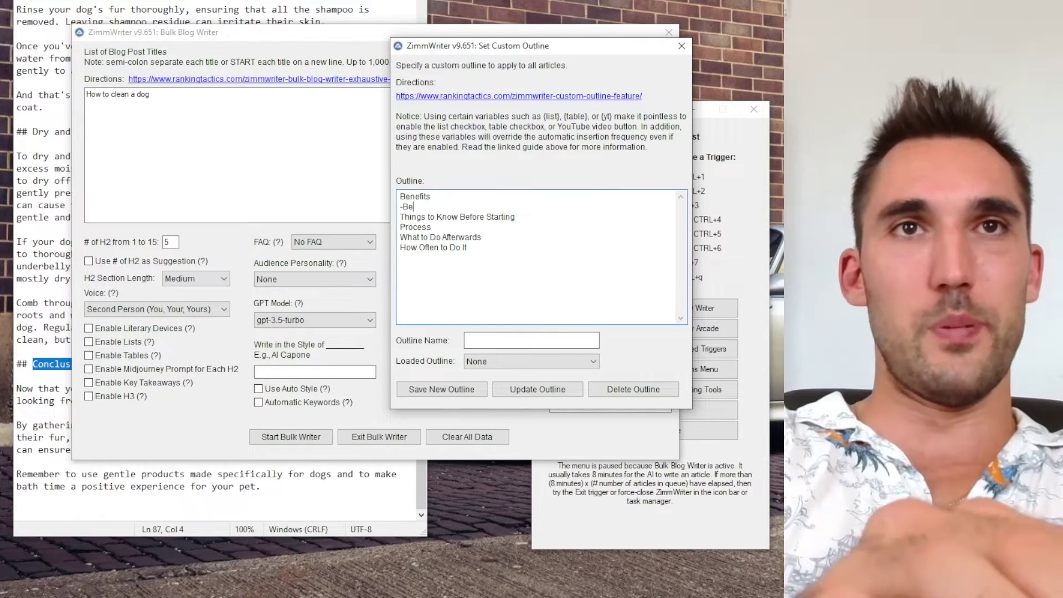
{"action": "type", "text": "nefit 1"}
{"action": "key", "text": "Return"}
{"action": "type", "text": "- Benefit 2"}
{"action": "key", "text": "Return"}
{"action": "type", "text": "- Benef"}
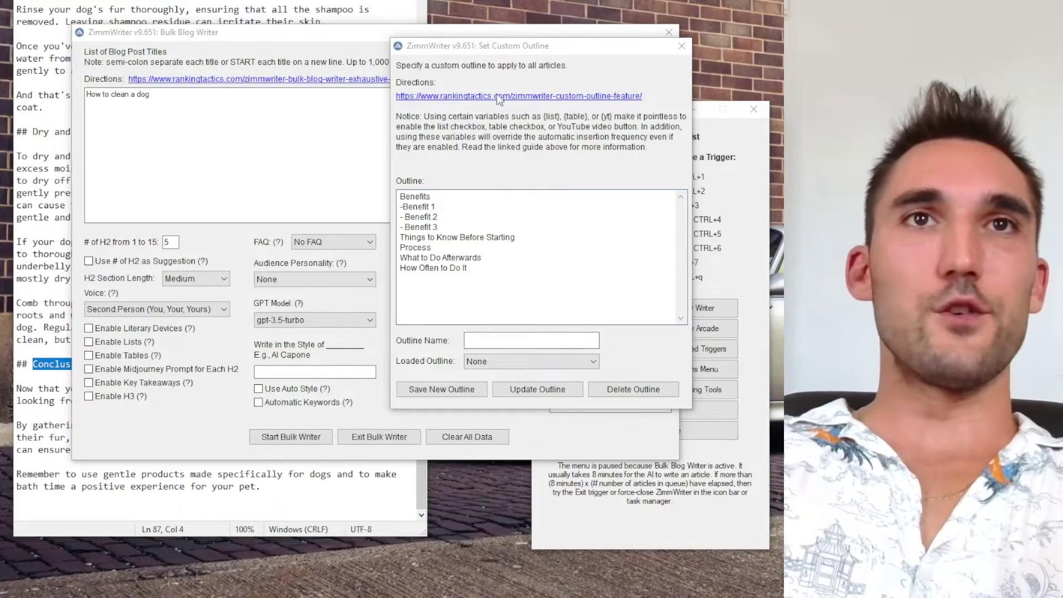
{"action": "left_click", "coordinate": [592, 96]}
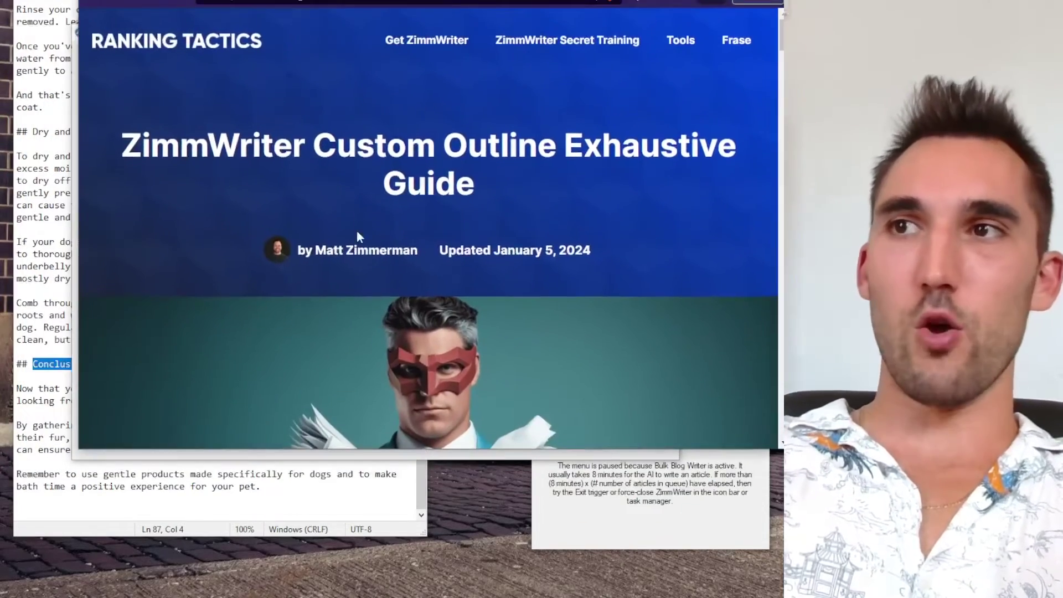
Scroll the Custom Outline guide down to the available outline variables section
{"action": "scroll", "coordinate": [356, 231], "scroll_direction": "down", "scroll_amount": 15}
{"action": "scroll", "coordinate": [266, 246], "scroll_direction": "down", "scroll_amount": 8}
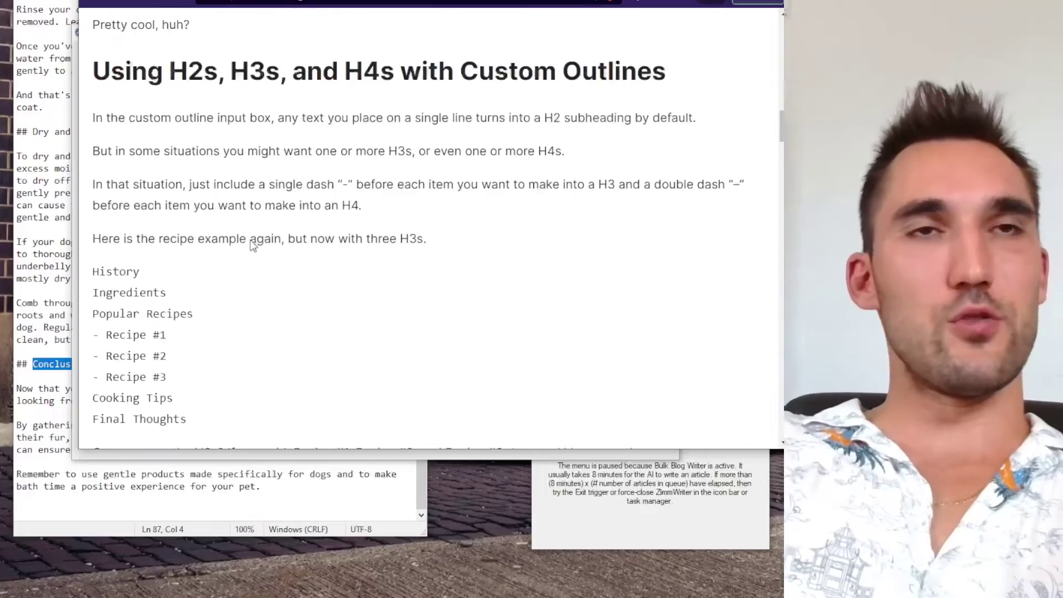
{"action": "scroll", "coordinate": [202, 255], "scroll_direction": "up", "scroll_amount": 4}
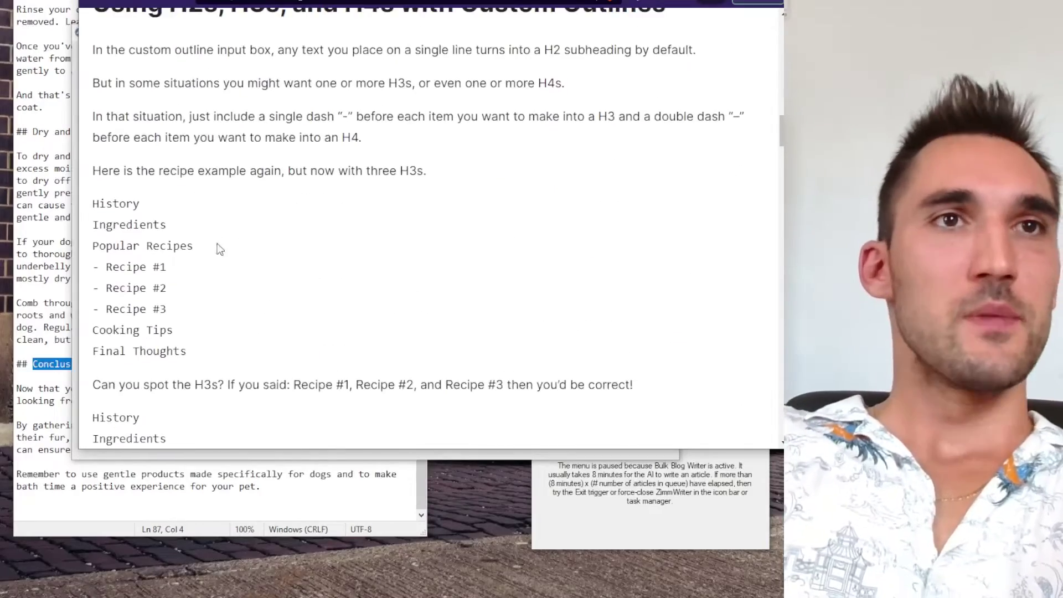
{"action": "scroll", "coordinate": [321, 252], "scroll_direction": "down", "scroll_amount": 15}
{"action": "scroll", "coordinate": [294, 224], "scroll_direction": "down", "scroll_amount": 7}
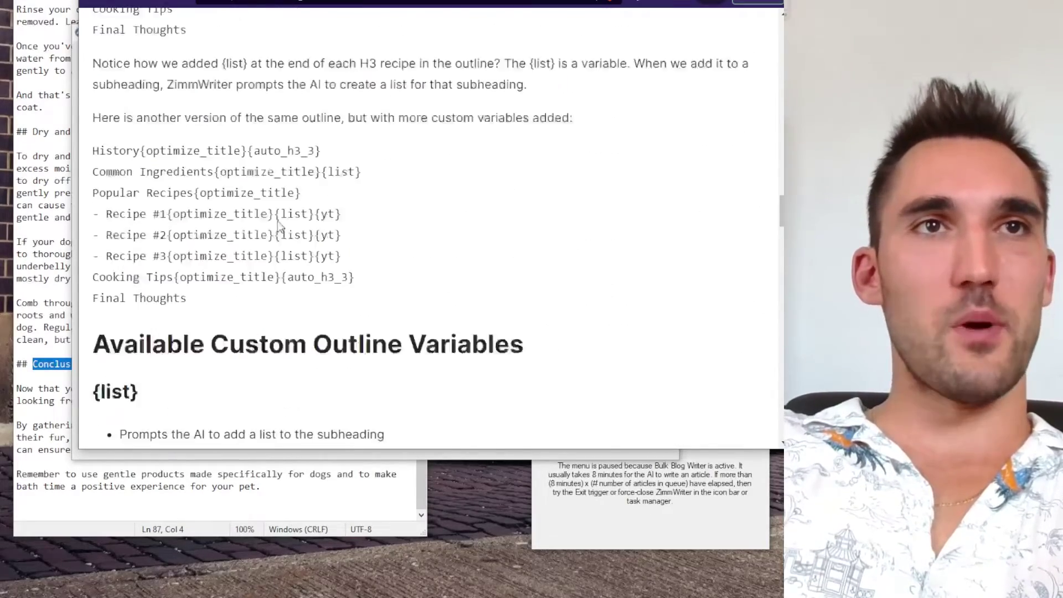
Copy {optimize_title} from the guide and append it to Benefits and its three sub-items
{"action": "left_click_drag", "start_coordinate": [248, 119], "coordinate": [140, 119]}
{"action": "key", "text": "ctrl+c"}
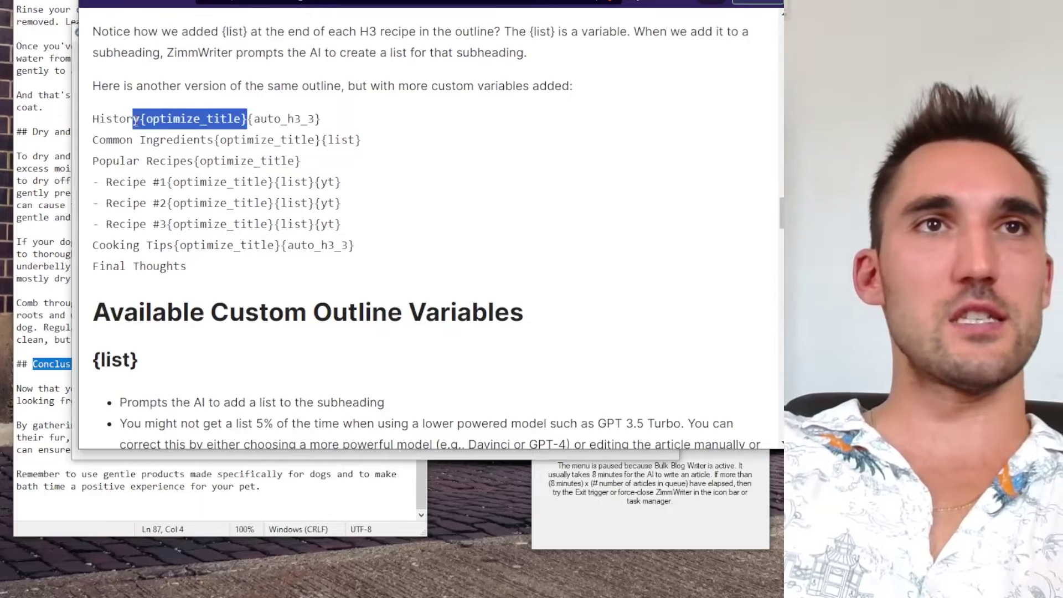
{"action": "left_click", "coordinate": [596, 503]}
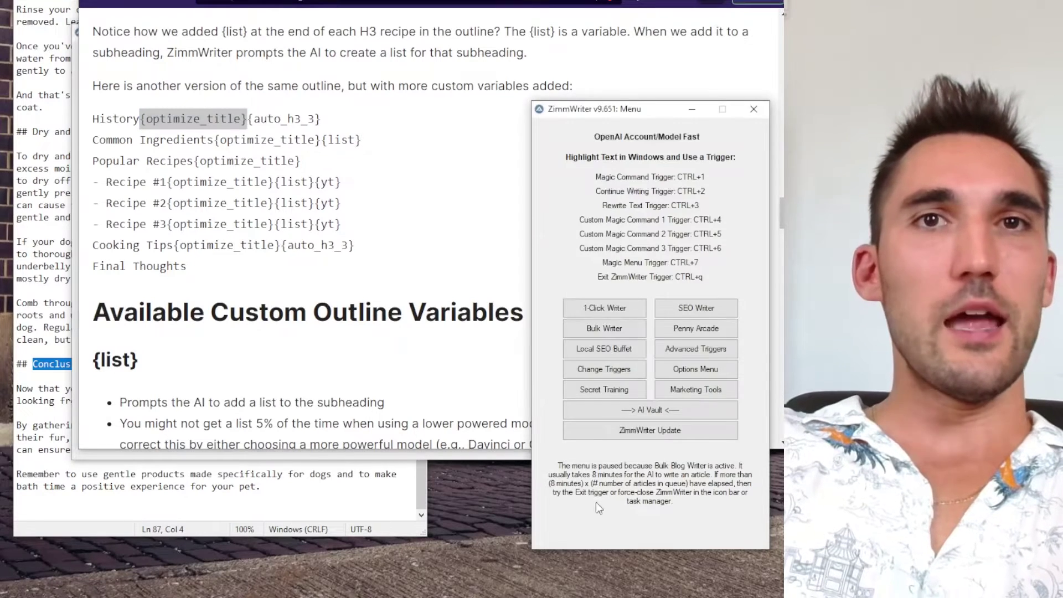
{"action": "left_click", "coordinate": [446, 456]}
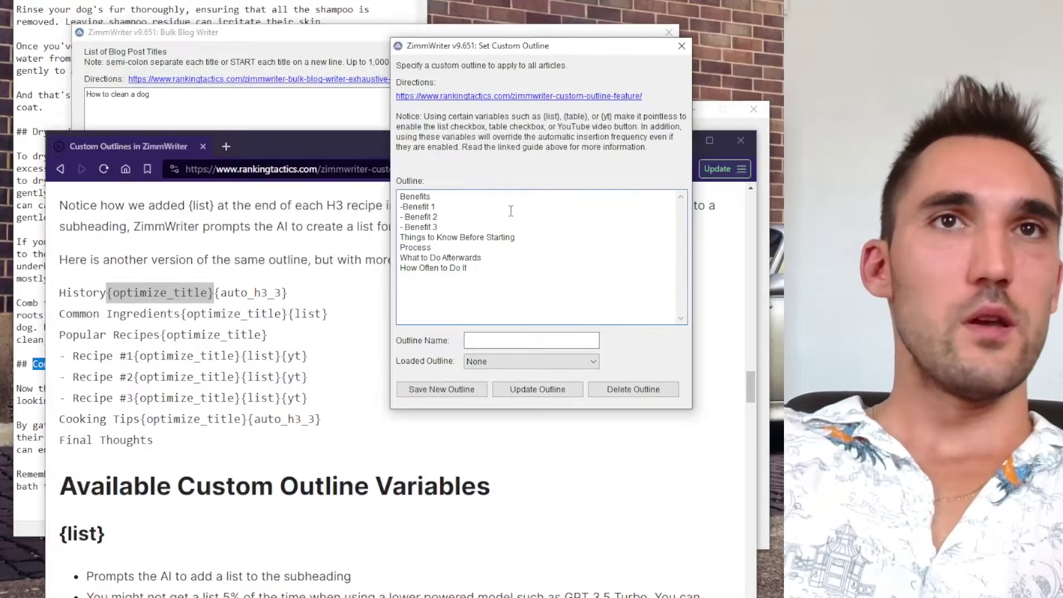
{"action": "left_click", "coordinate": [499, 197]}
{"action": "key", "text": "ctrl+v"}
{"action": "left_click", "coordinate": [473, 207]}
{"action": "key", "text": "ctrl+v"}
{"action": "left_click", "coordinate": [474, 217]}
{"action": "key", "text": "ctrl+v"}
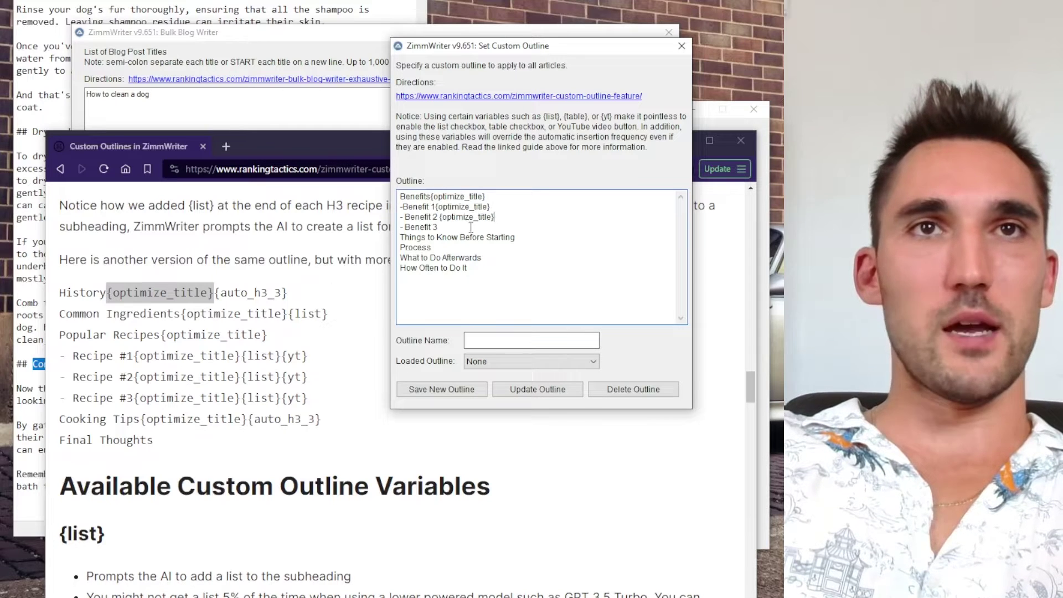
{"action": "left_click", "coordinate": [496, 228]}
{"action": "key", "text": "ctrl+v"}
Append {optimize_title} to Process, What to Do Afterwards and How Often to Do It
{"action": "key", "text": "ctrl+v"}
{"action": "left_click", "coordinate": [470, 248]}
{"action": "key", "text": "ctrl+v"}
{"action": "left_click", "coordinate": [513, 258]}
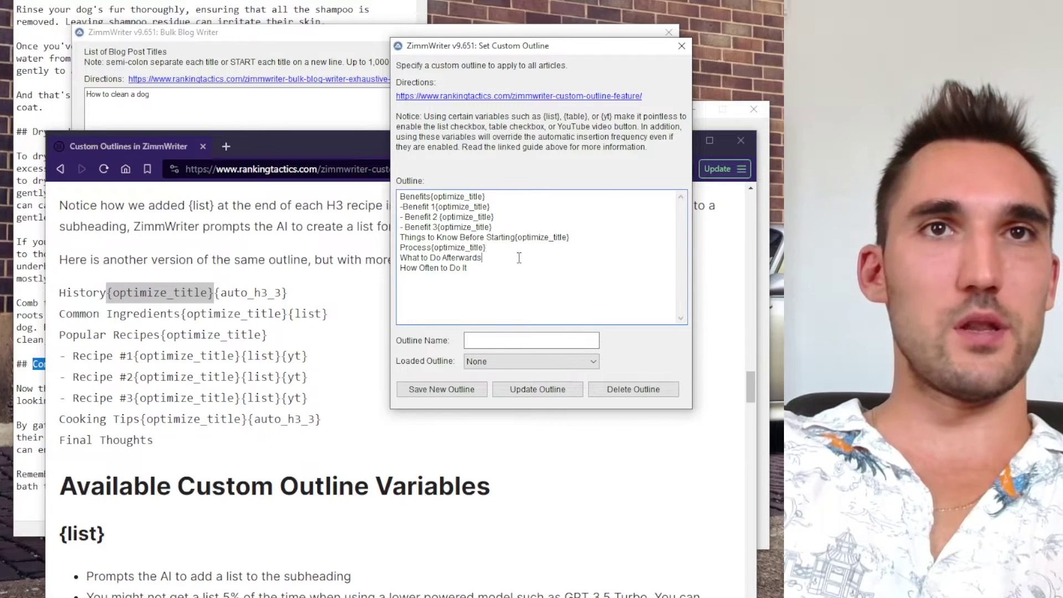
{"action": "key", "text": "ctrl+v"}
{"action": "left_click", "coordinate": [483, 269]}
{"action": "key", "text": "ctrl+v"}
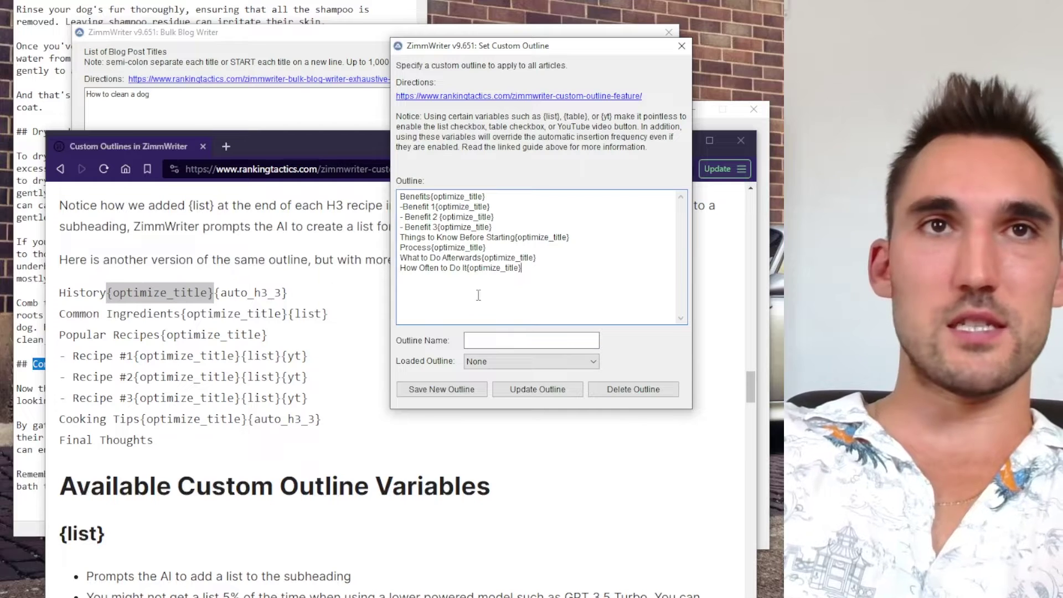
{"action": "left_click", "coordinate": [467, 268]}
{"action": "key", "text": "shift+Home"}
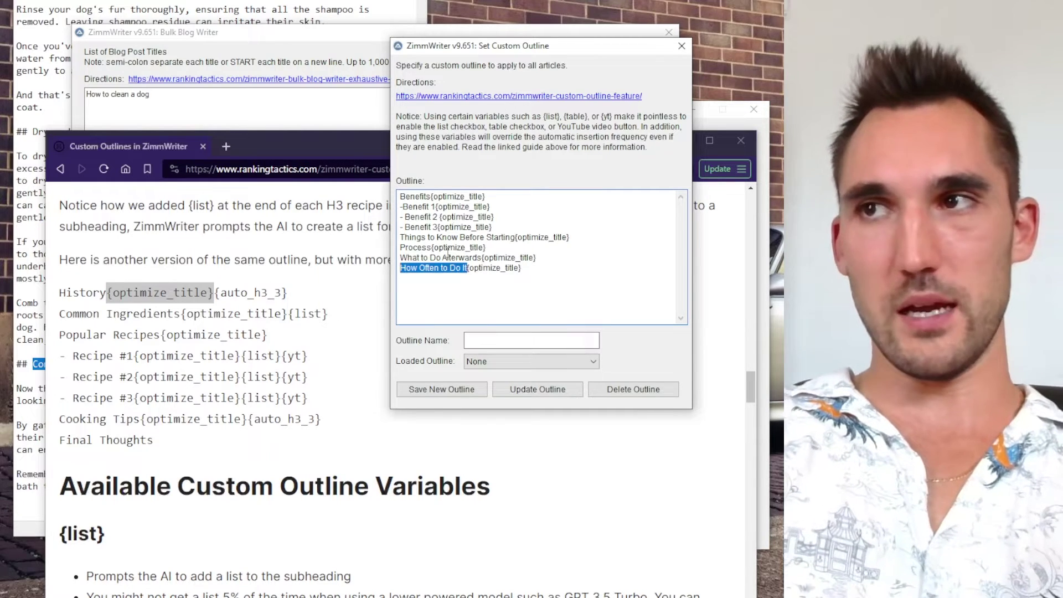
{"action": "left_click", "coordinate": [489, 286]}
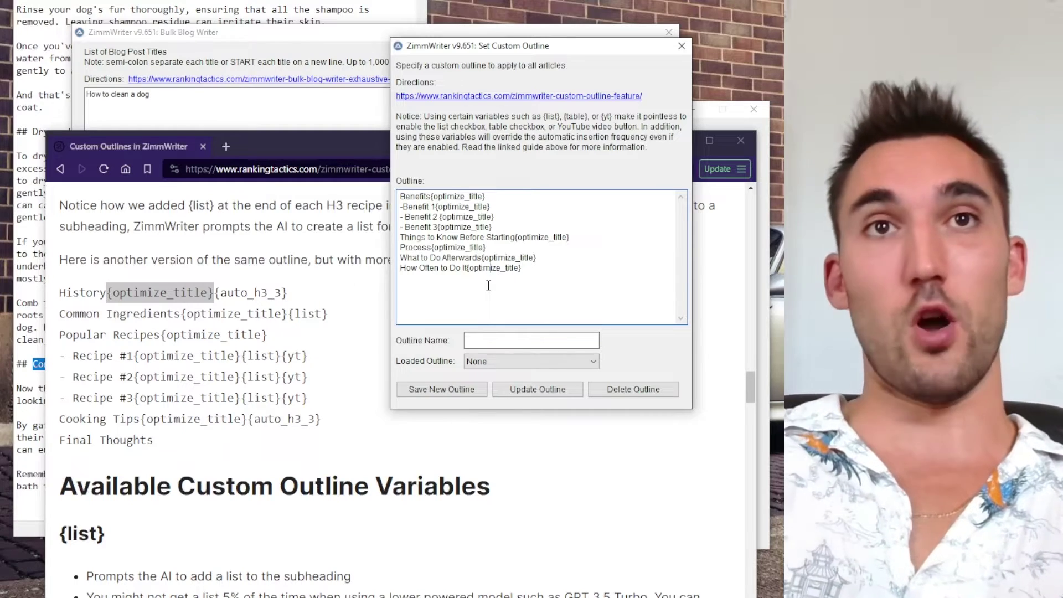
Copy {list} from the guide and add it to the Things to Know Before Starting line
{"action": "left_click", "coordinate": [297, 344]}
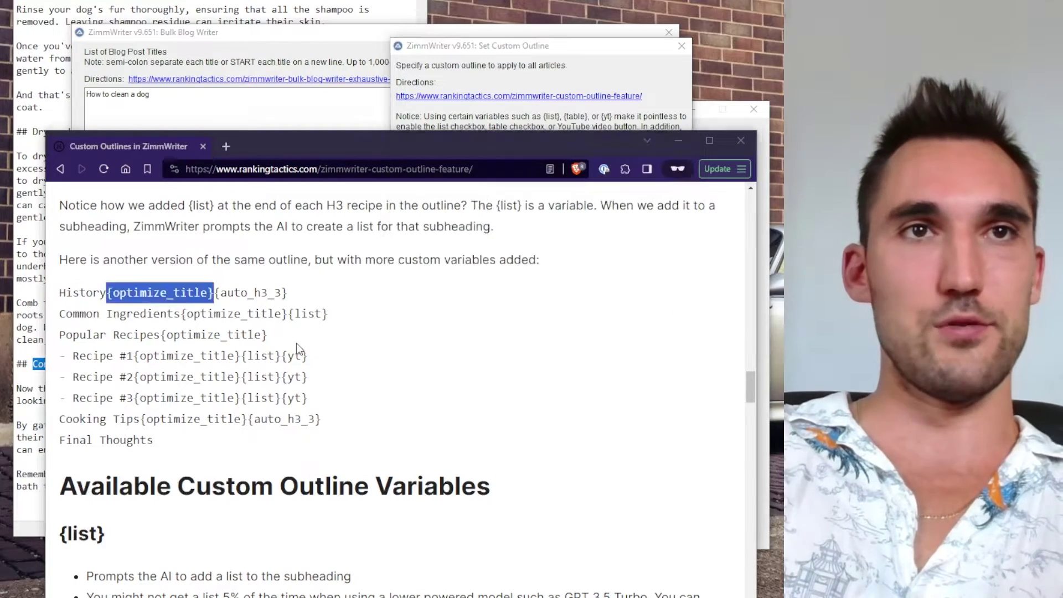
{"action": "scroll", "coordinate": [288, 310], "scroll_direction": "down", "scroll_amount": 3}
{"action": "scroll", "coordinate": [277, 289], "scroll_direction": "up", "scroll_amount": 2}
{"action": "left_click_drag", "start_coordinate": [281, 288], "coordinate": [242, 288]}
{"action": "key", "text": "ctrl+c"}
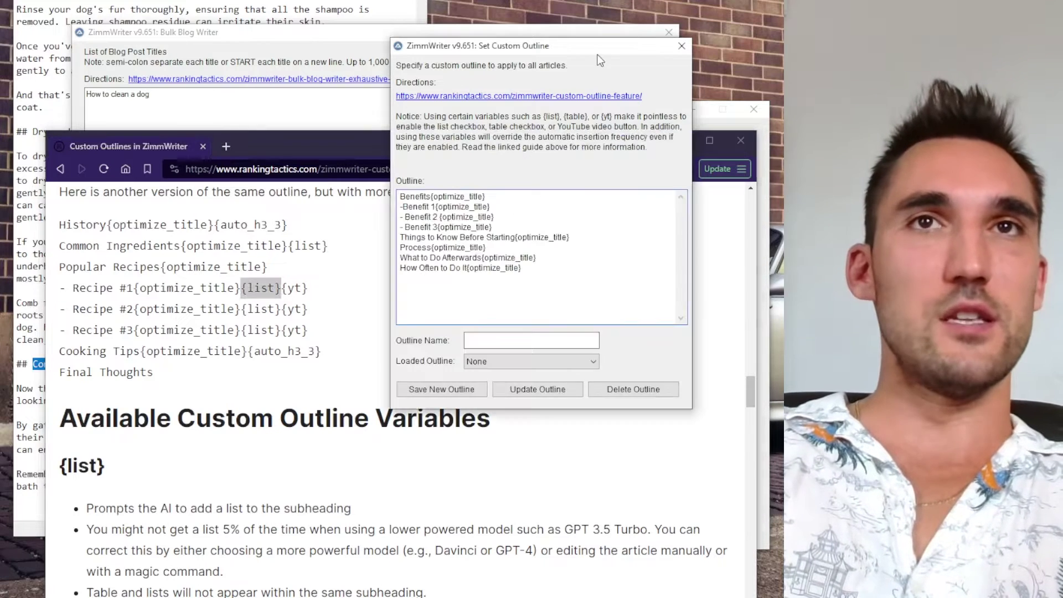
{"action": "left_click", "coordinate": [587, 237]}
{"action": "key", "text": "Return"}
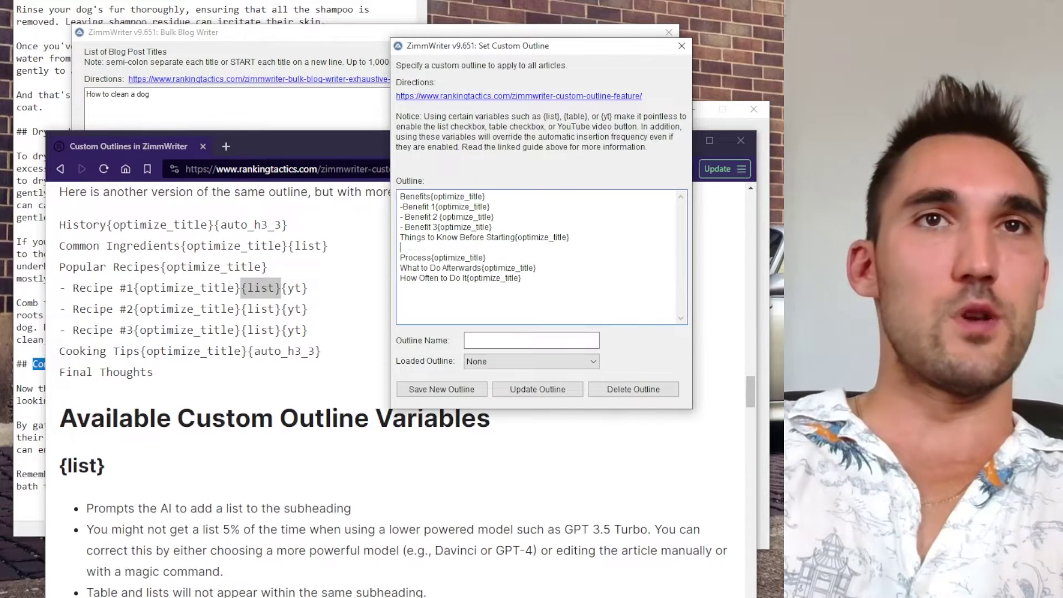
{"action": "key", "text": "ctrl+v"}
{"action": "key", "text": "Delete"}
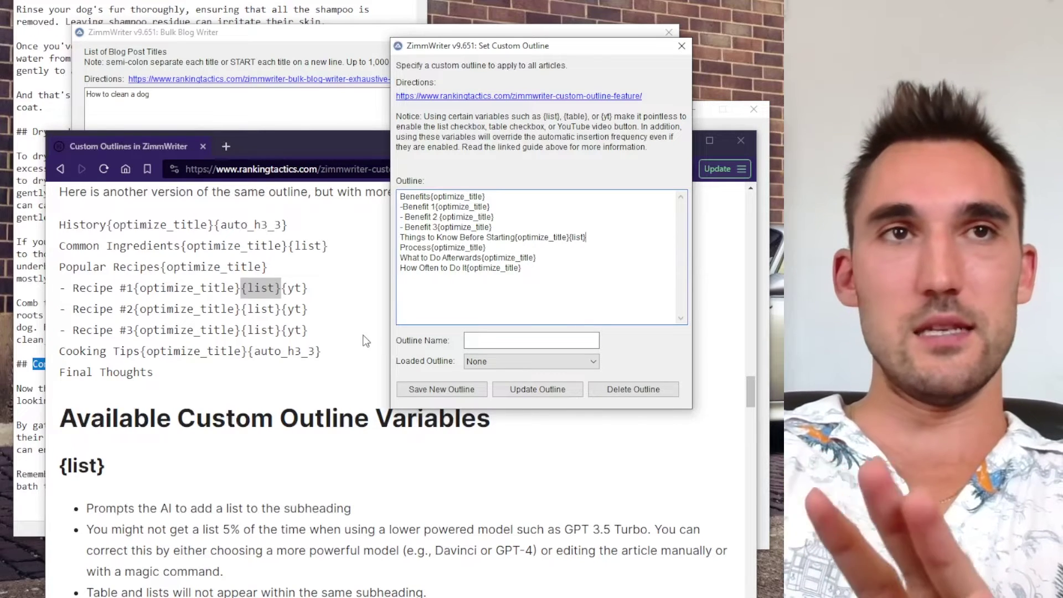
Copy {yt} from the guide's Recipe #3 example and add it after the Process heading
{"action": "left_click_drag", "start_coordinate": [314, 333], "coordinate": [282, 332]}
{"action": "key", "text": "ctrl+c"}
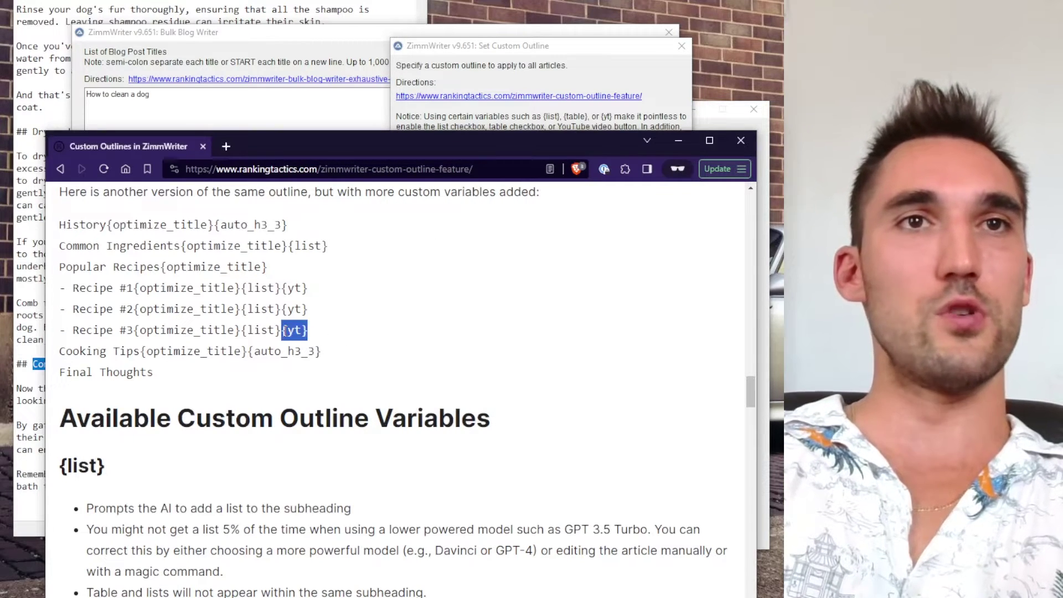
{"action": "left_click", "coordinate": [414, 576]}
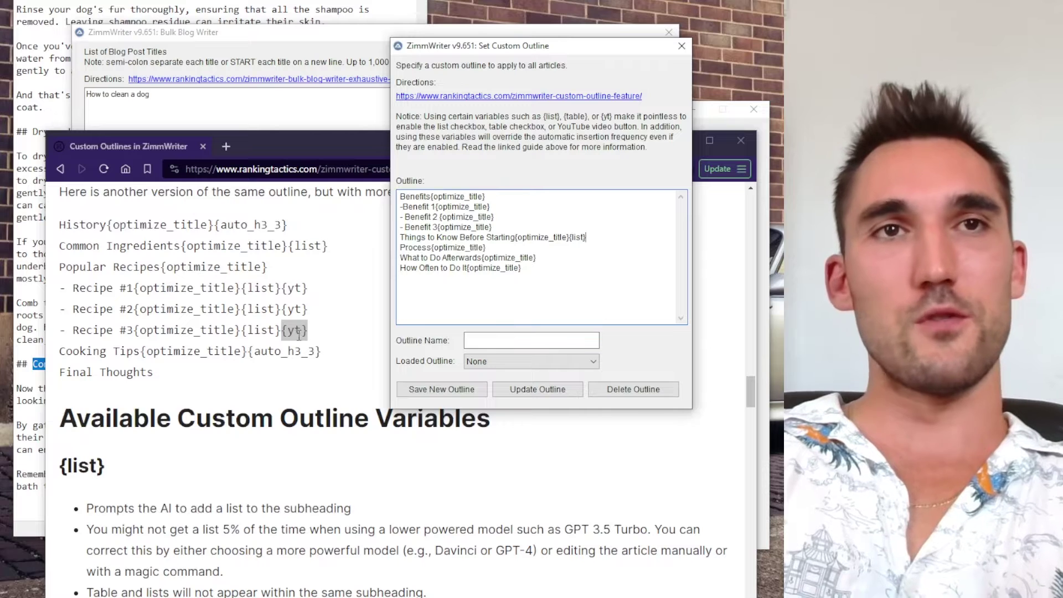
{"action": "left_click", "coordinate": [501, 247]}
{"action": "key", "text": "ctrl+v"}
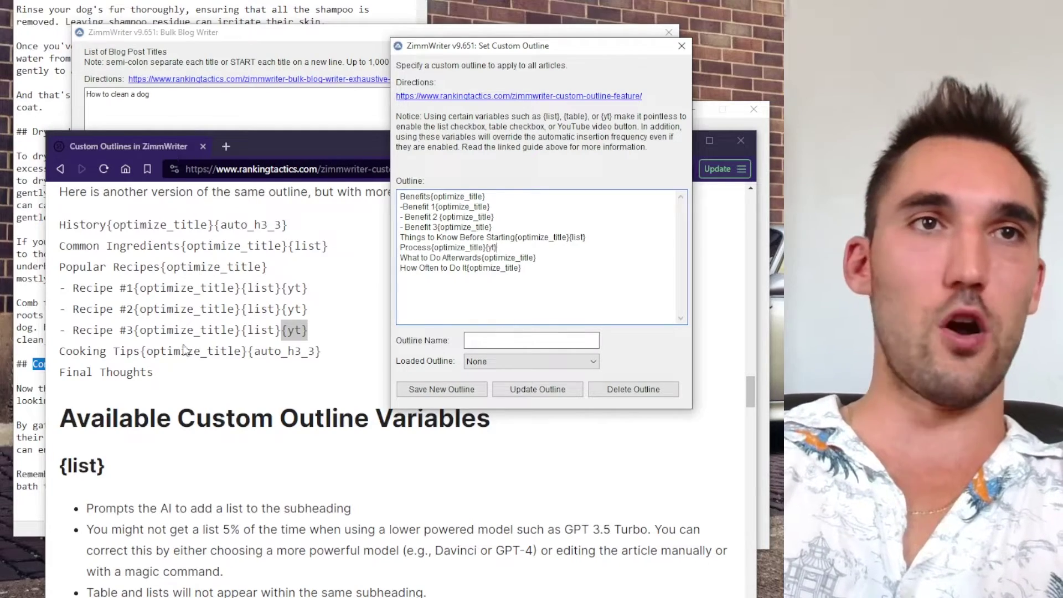
{"action": "left_click", "coordinate": [219, 368]}
{"action": "scroll", "coordinate": [238, 345], "scroll_direction": "down", "scroll_amount": 14}
Read through the remaining outline variables in the guide
{"action": "scroll", "coordinate": [239, 345], "scroll_direction": "down", "scroll_amount": 8}
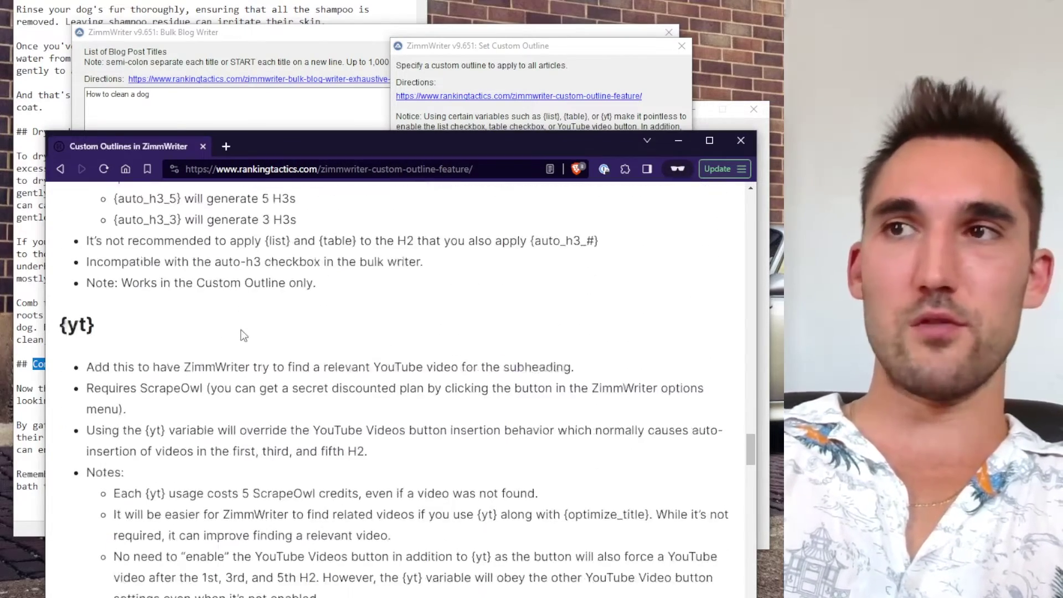
{"action": "left_click", "coordinate": [520, 102]}
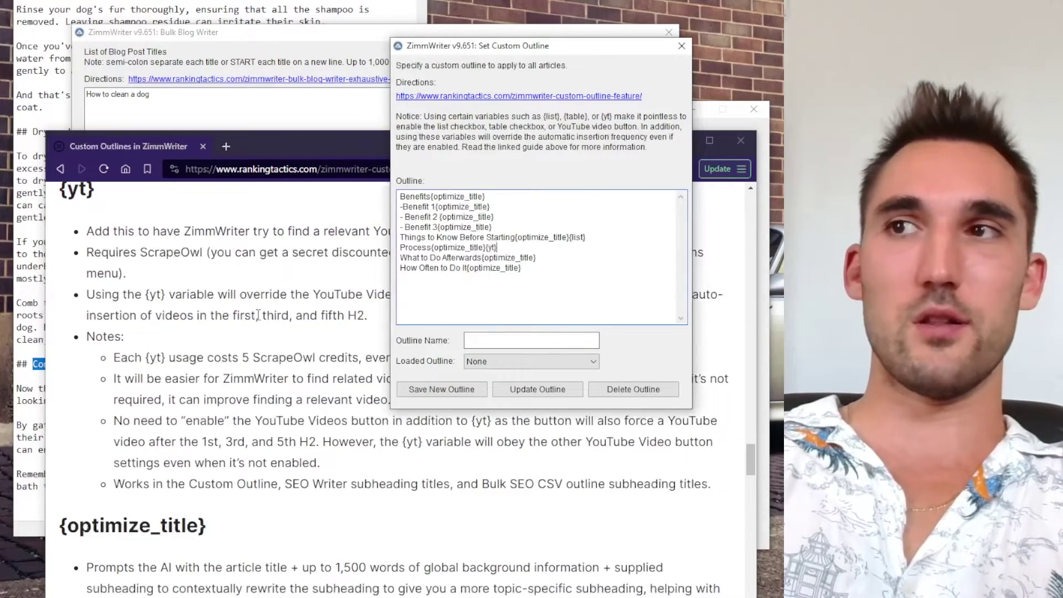
{"action": "left_click", "coordinate": [185, 387]}
{"action": "scroll", "coordinate": [287, 386], "scroll_direction": "down", "scroll_amount": 5}
{"action": "scroll", "coordinate": [294, 387], "scroll_direction": "down", "scroll_amount": 10}
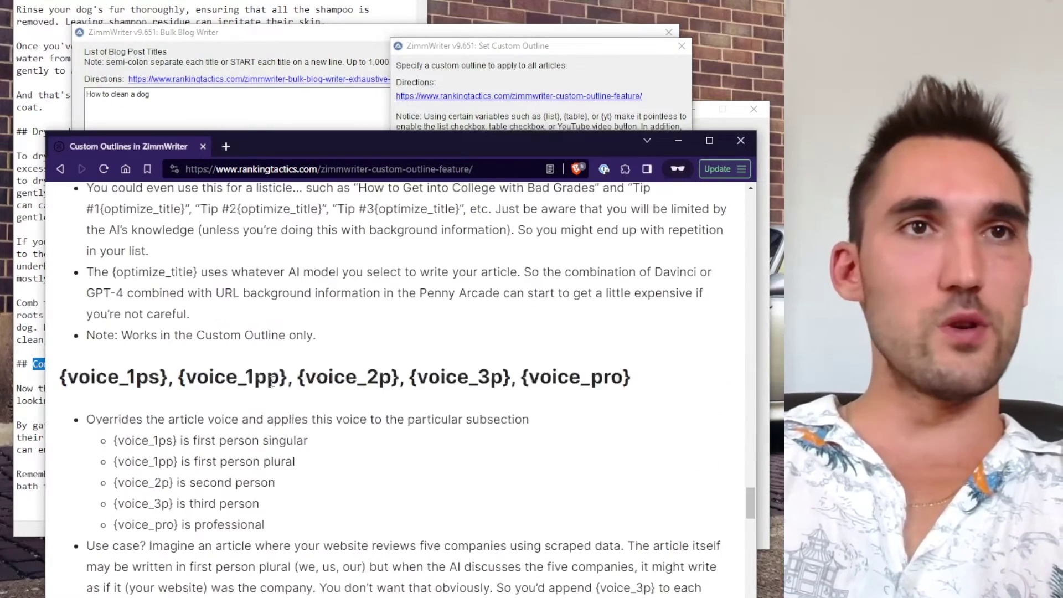
{"action": "scroll", "coordinate": [316, 388], "scroll_direction": "down", "scroll_amount": 12}
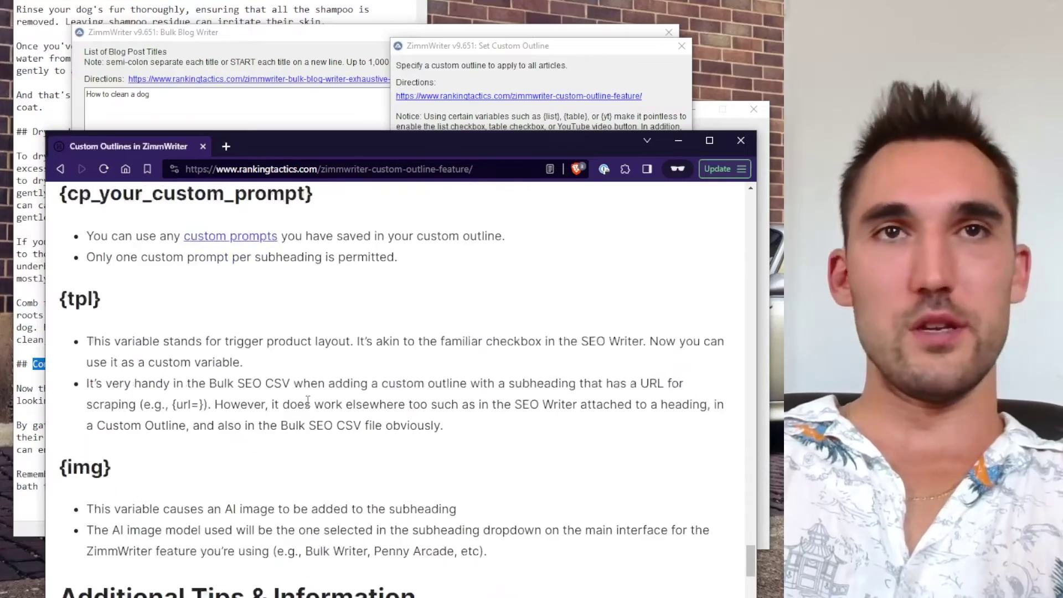
{"action": "scroll", "coordinate": [305, 377], "scroll_direction": "up", "scroll_amount": 15}
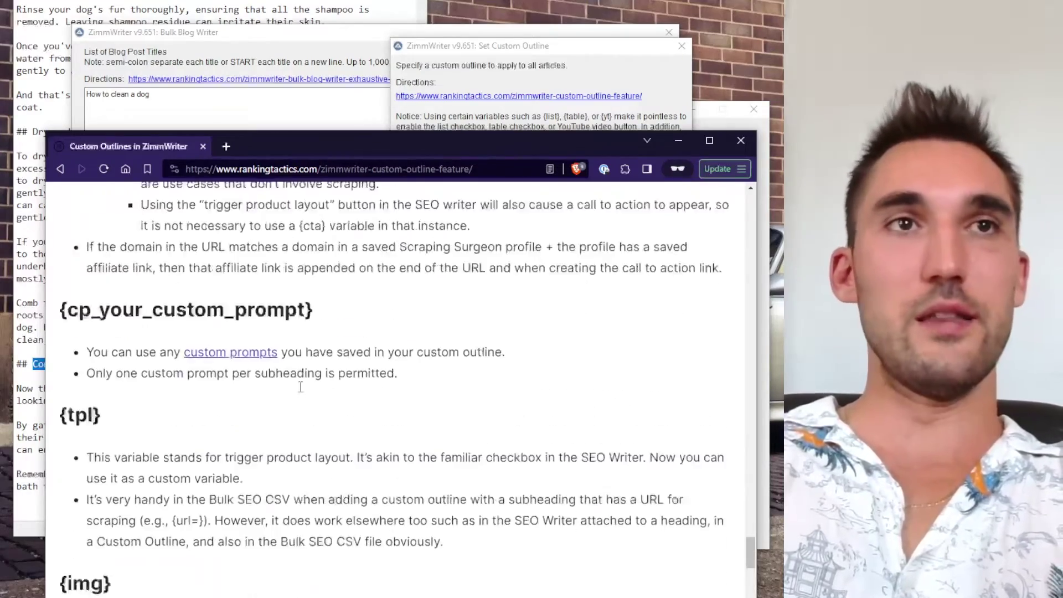
Put the guide browser away and bring up the finished outline, ready for naming
{"action": "left_click", "coordinate": [678, 140]}
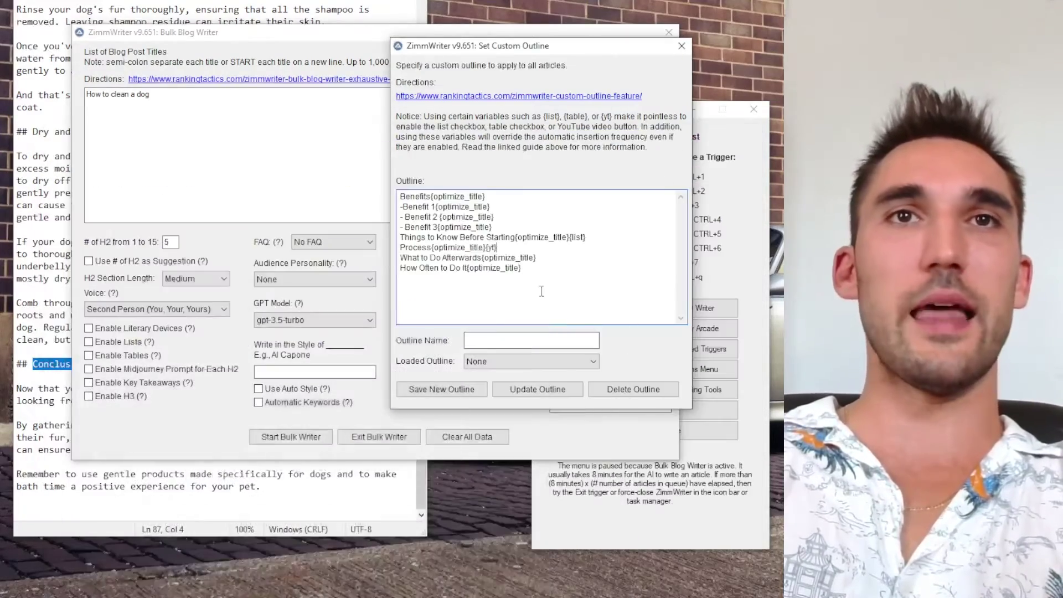
{"action": "key", "text": "ctrl+a"}
{"action": "left_click", "coordinate": [558, 317]}
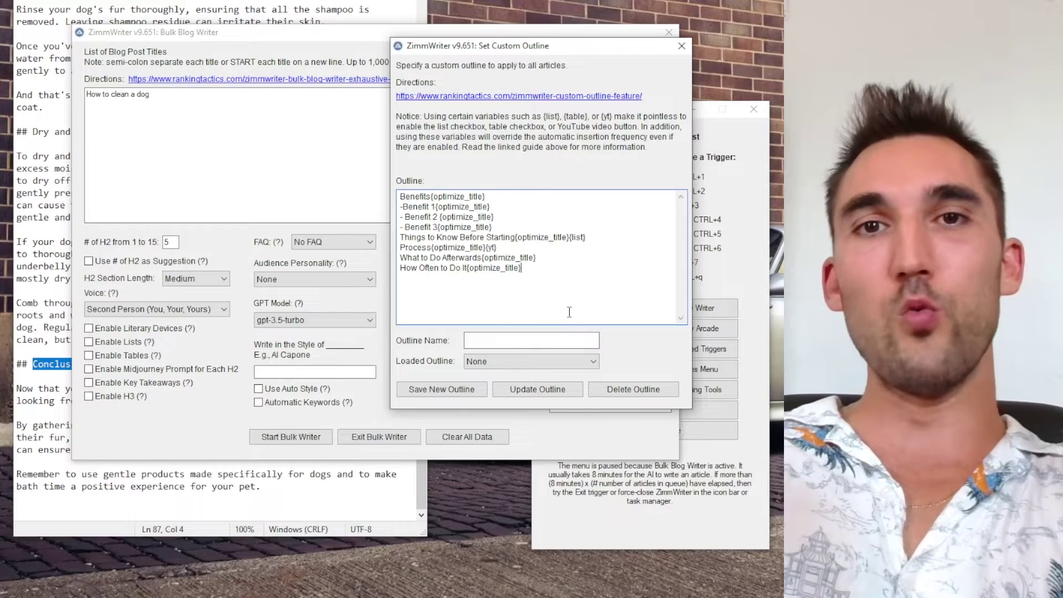
{"action": "left_click", "coordinate": [497, 339]}
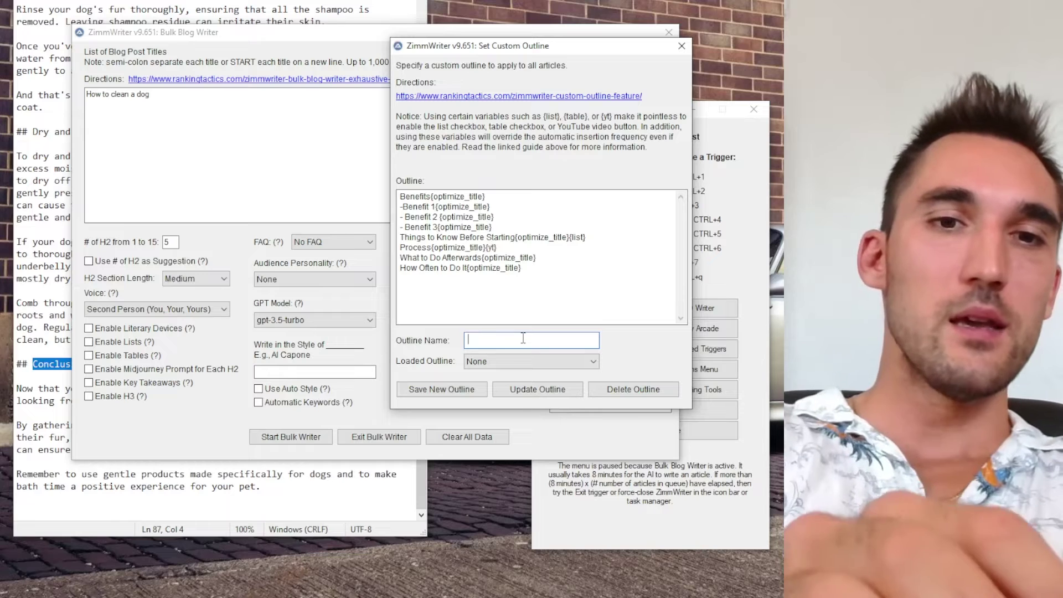
Save the outline as 'Example', close the dialog, and return to the 'How to clean a dog' title list
{"action": "type", "text": "Example"}
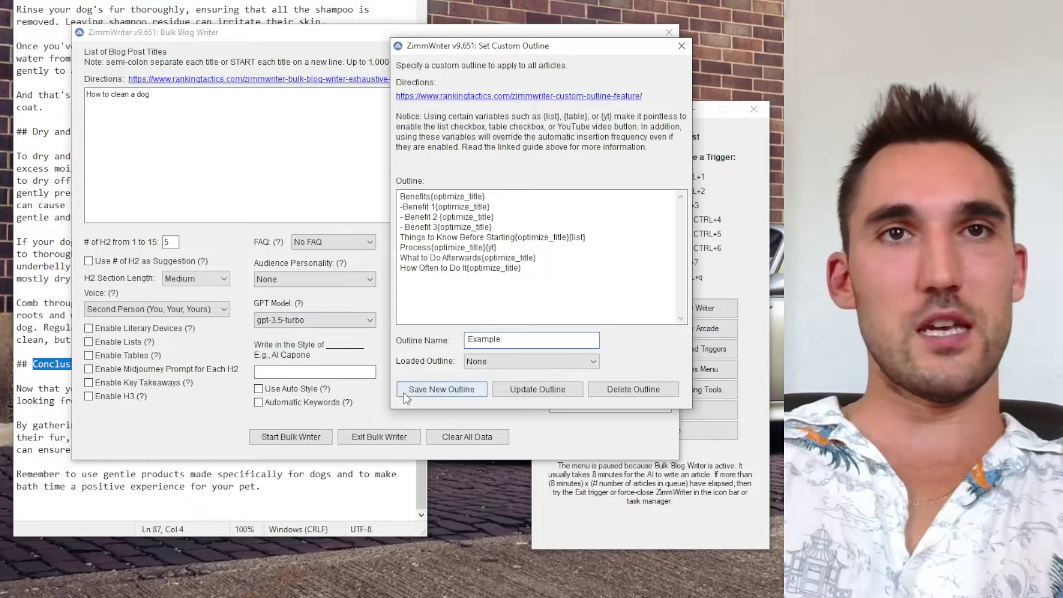
{"action": "left_click", "coordinate": [405, 391]}
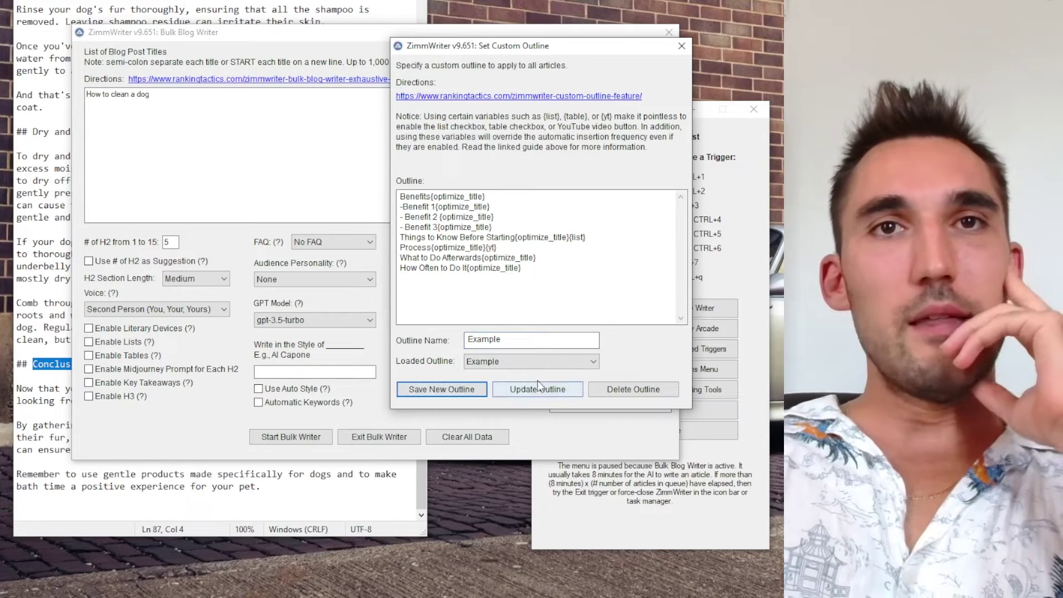
{"action": "left_click", "coordinate": [682, 46]}
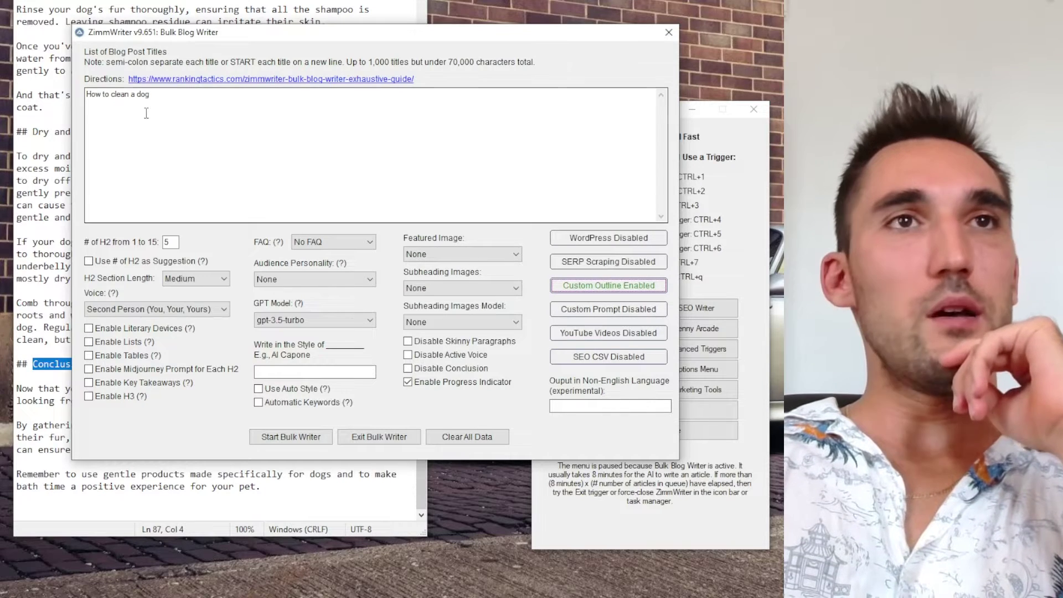
{"action": "left_click", "coordinate": [262, 134]}
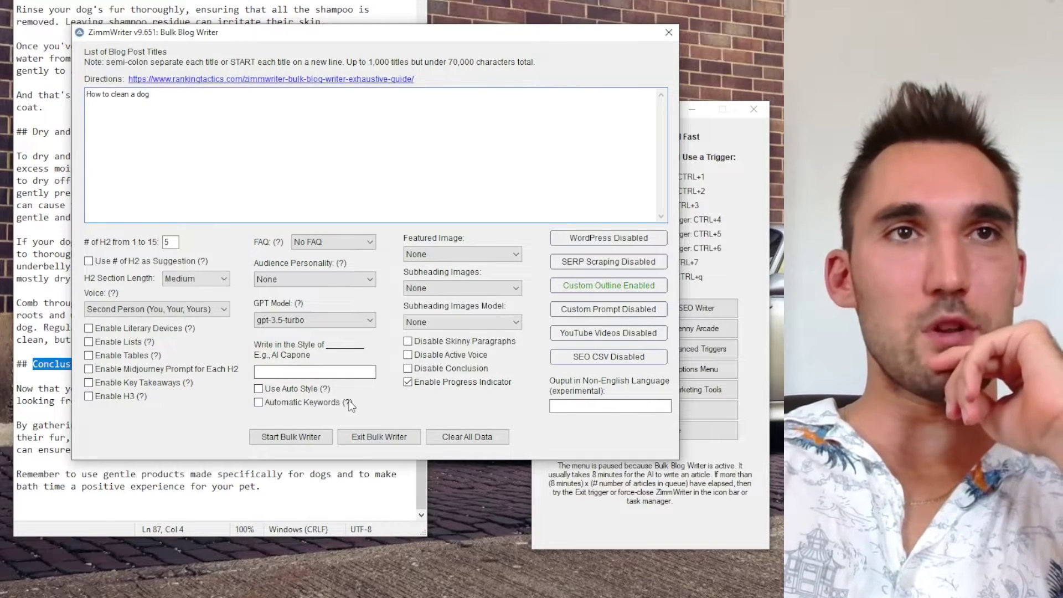
{"action": "mouse_move", "coordinate": [344, 404]}
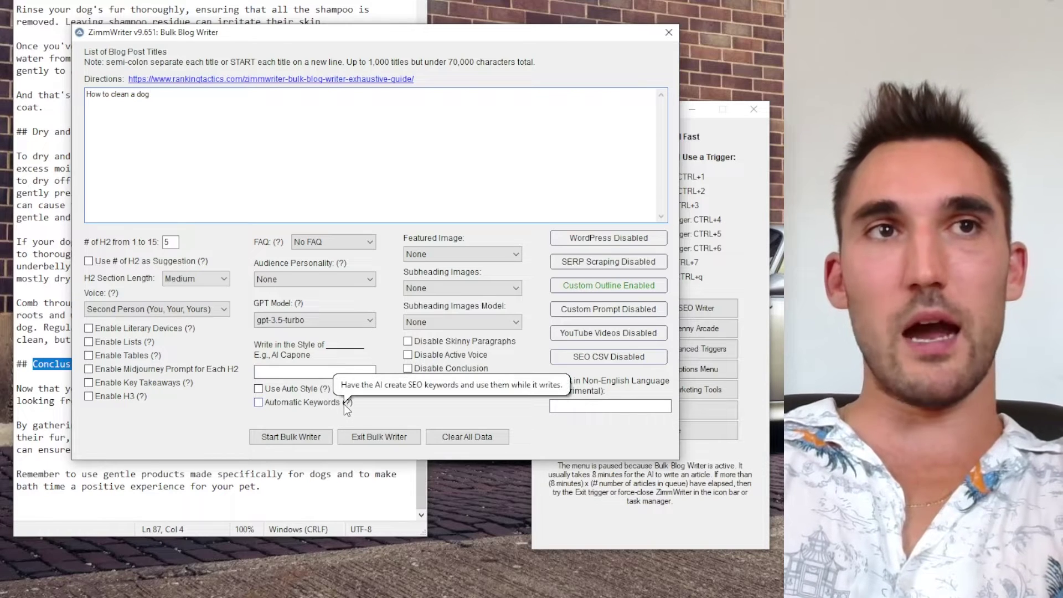
Generate the How to clean a dog article and size its new Notepad window beside the original
{"action": "left_click", "coordinate": [292, 437]}
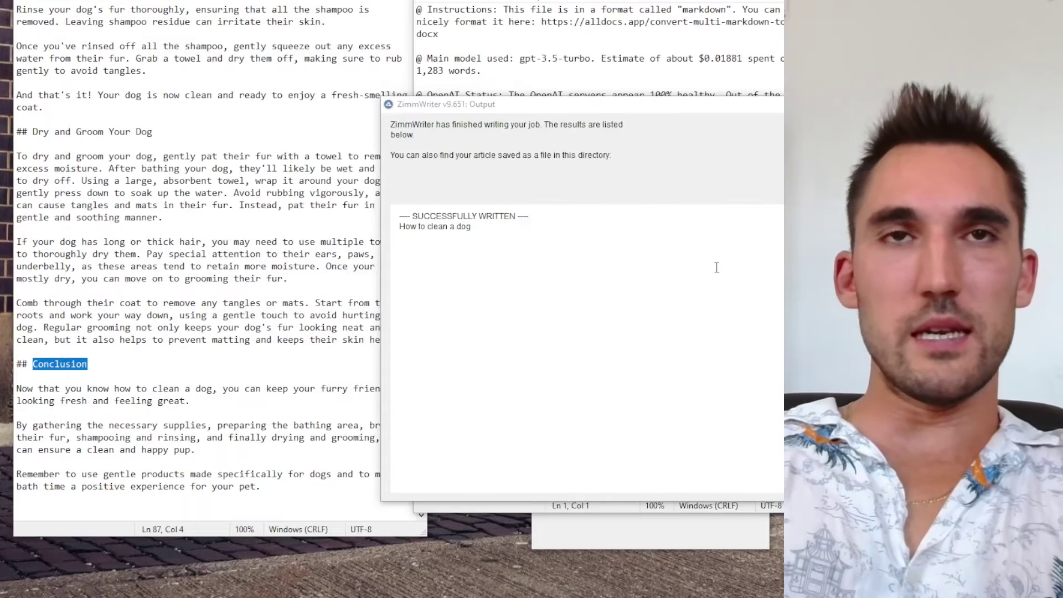
{"action": "key", "text": "ctrl+a"}
{"action": "left_click", "coordinate": [612, 235]}
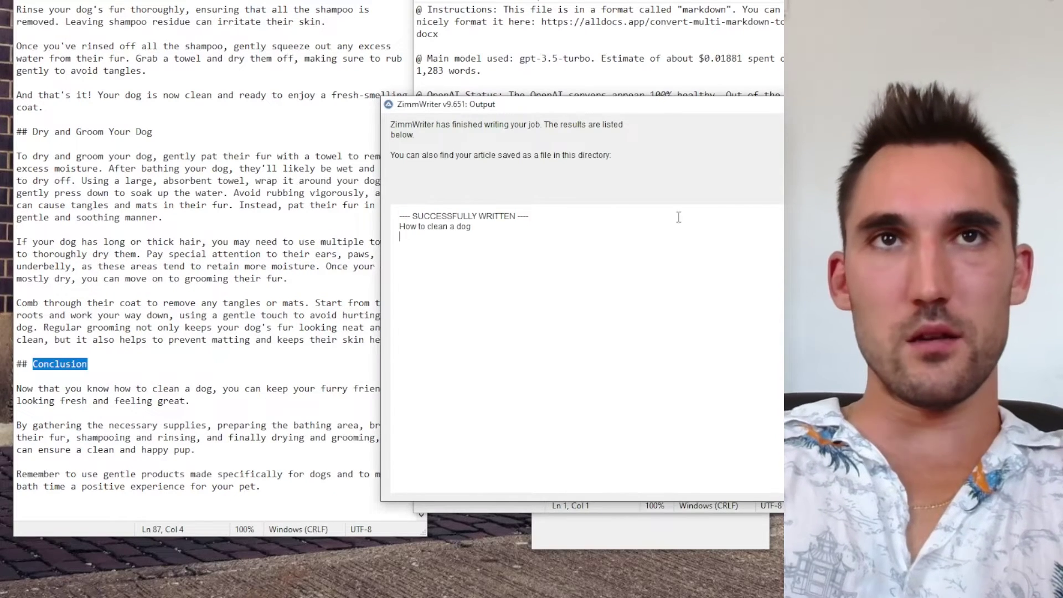
{"action": "key", "text": "Escape"}
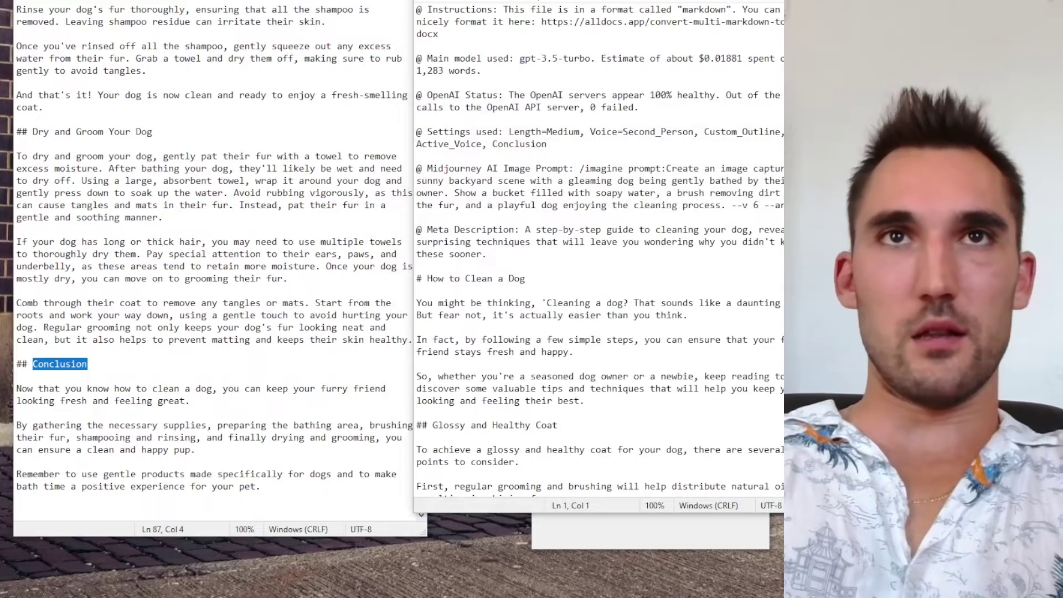
{"action": "left_click_drag", "start_coordinate": [554, 3], "coordinate": [569, 0]}
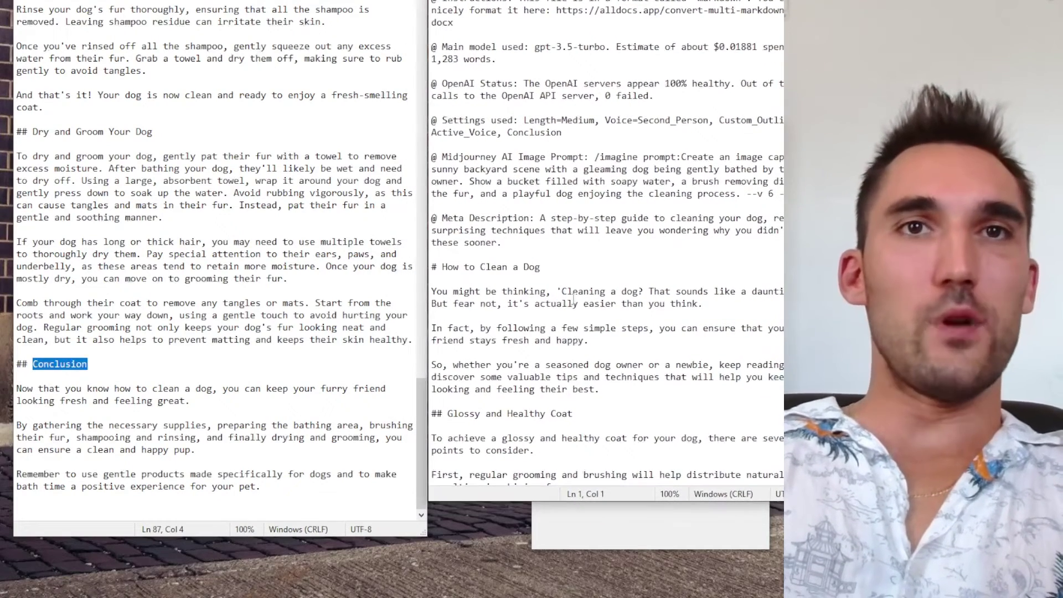
{"action": "left_click_drag", "start_coordinate": [535, 500], "coordinate": [535, 539]}
Bring both article windows' title bars into view and clear the text selections
{"action": "double_click", "coordinate": [192, 206]}
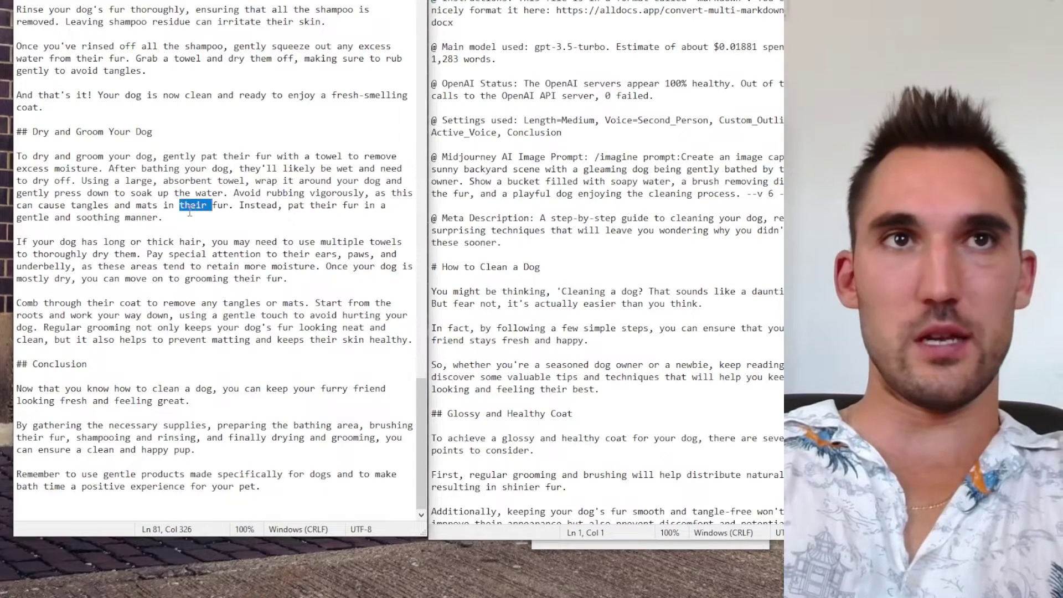
{"action": "key", "text": "ctrl+a"}
{"action": "scroll", "coordinate": [208, 178], "scroll_direction": "up", "scroll_amount": 3}
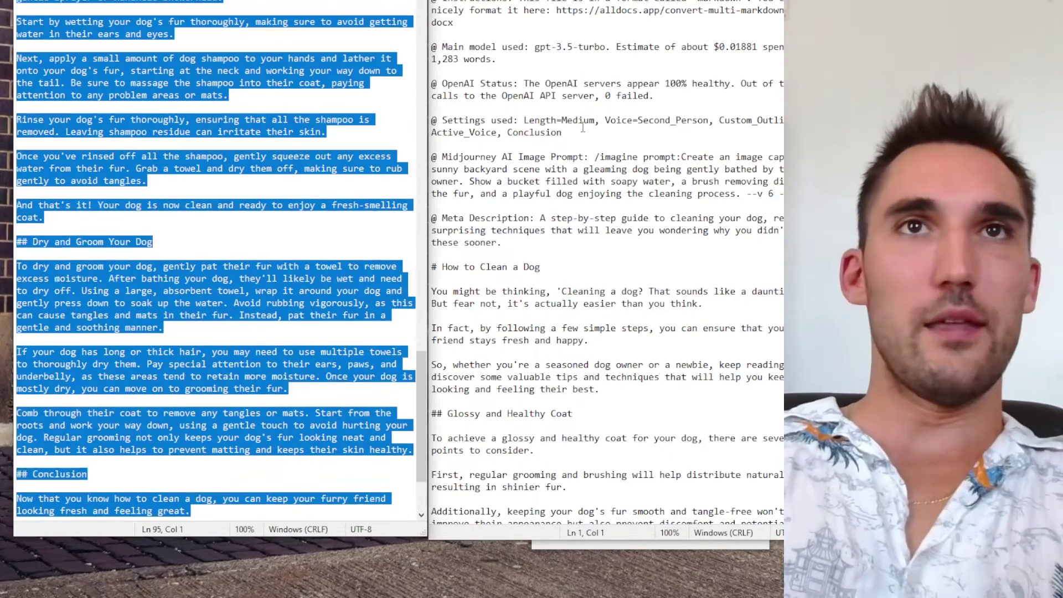
{"action": "left_click", "coordinate": [609, 132]}
{"action": "left_click_drag", "start_coordinate": [213, 0], "coordinate": [203, 8]}
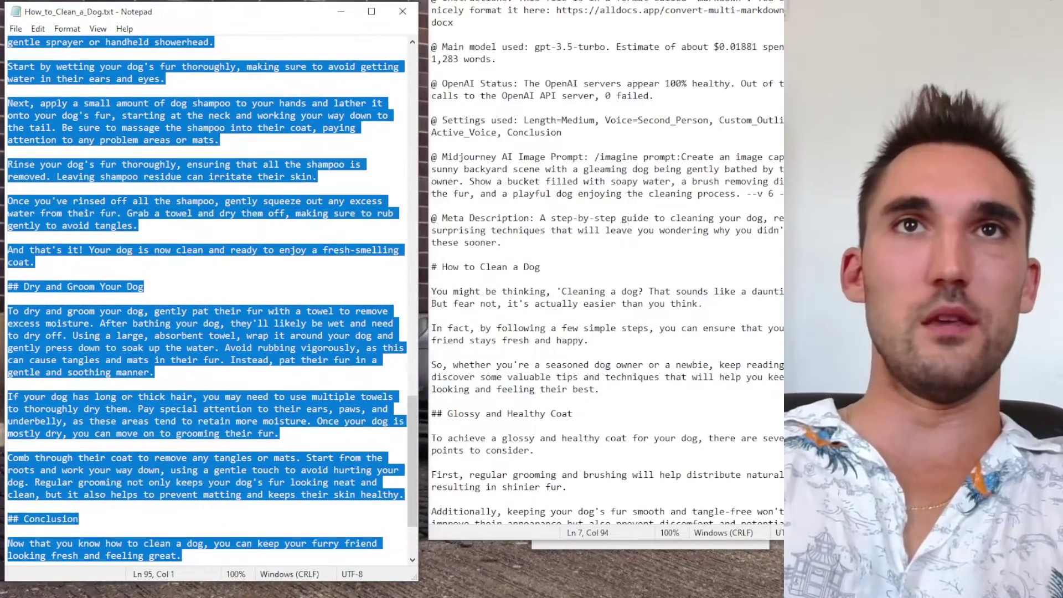
{"action": "left_click_drag", "start_coordinate": [568, 2], "coordinate": [561, 18]}
{"action": "left_click", "coordinate": [322, 165]}
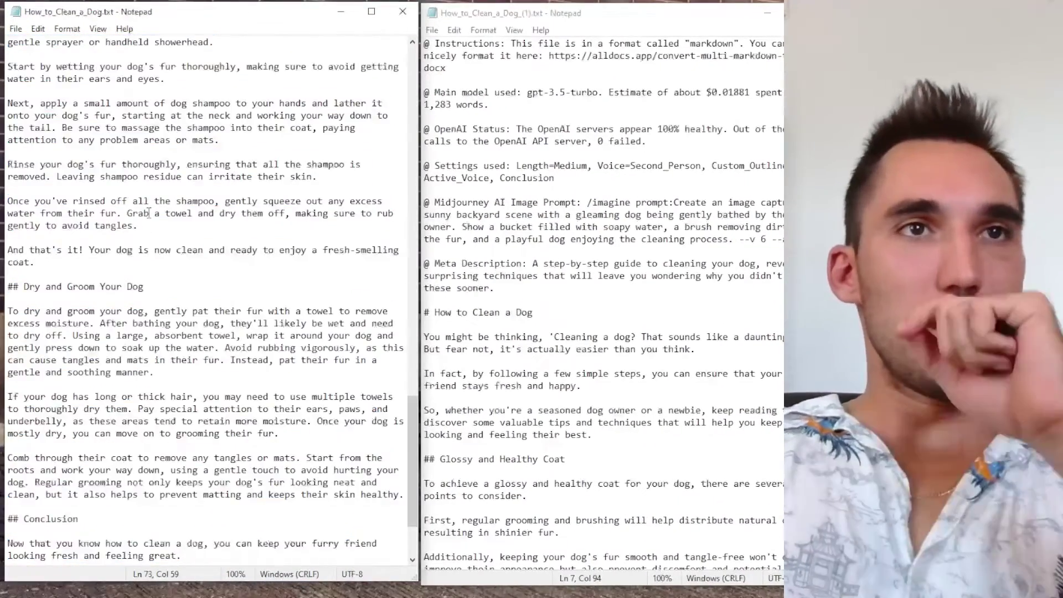
Compare the opening H2s, highlighting Gather Necessary Supplies in the original article
{"action": "scroll", "coordinate": [154, 193], "scroll_direction": "up", "scroll_amount": 10}
{"action": "scroll", "coordinate": [154, 194], "scroll_direction": "up", "scroll_amount": 1}
{"action": "left_click_drag", "start_coordinate": [8, 299], "coordinate": [35, 299]}
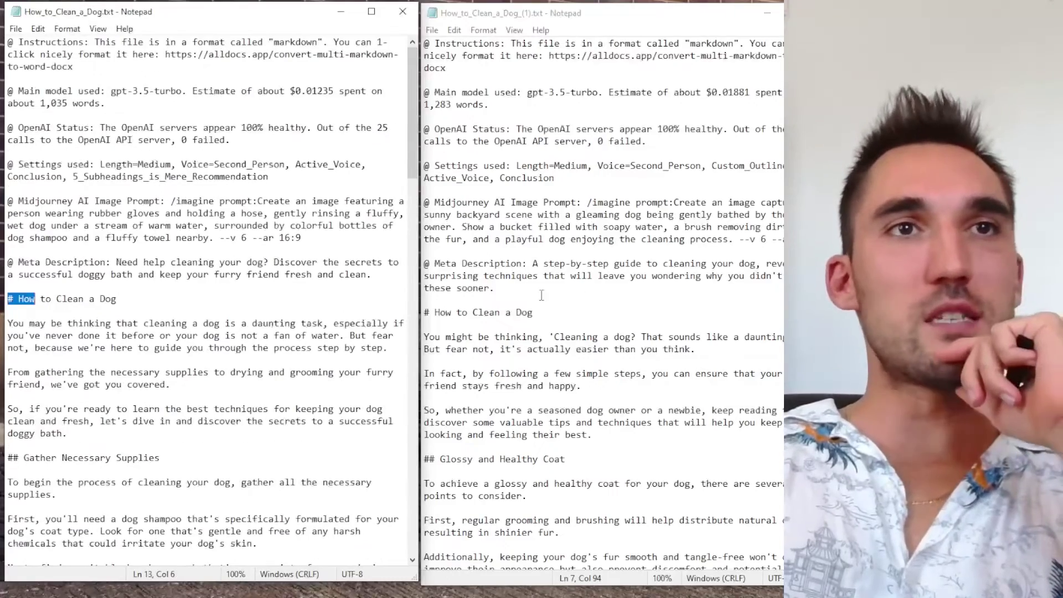
{"action": "left_click_drag", "start_coordinate": [534, 313], "coordinate": [443, 299]}
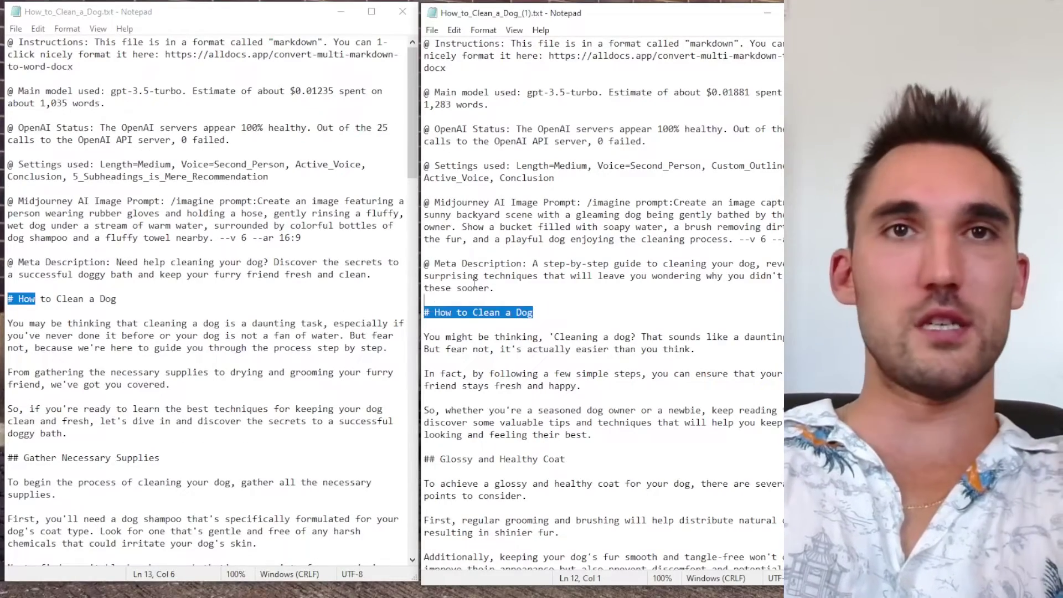
{"action": "scroll", "coordinate": [171, 386], "scroll_direction": "down", "scroll_amount": 1}
{"action": "left_click", "coordinate": [671, 399]}
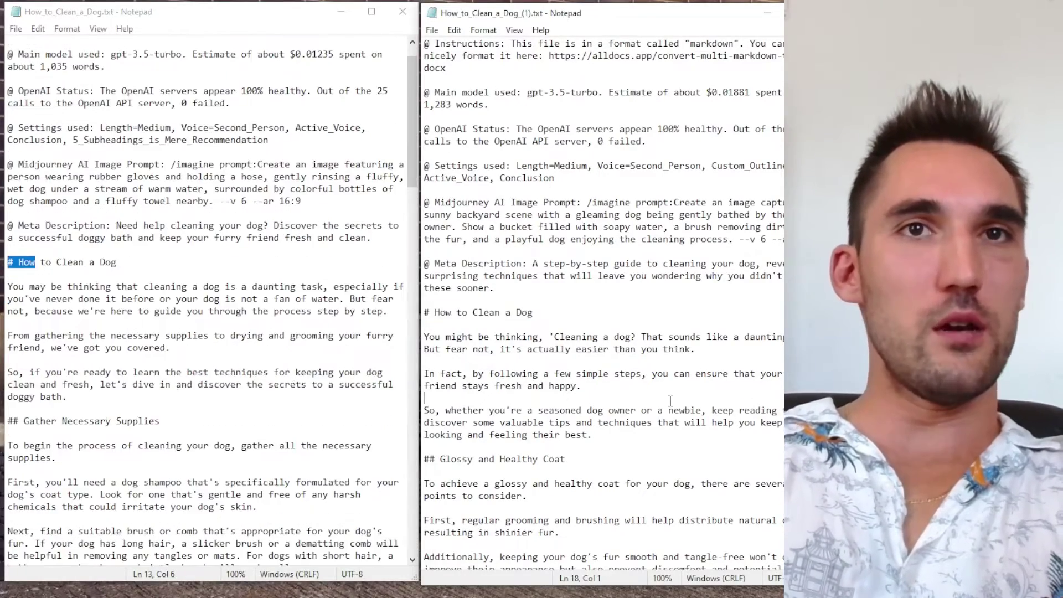
{"action": "scroll", "coordinate": [671, 399], "scroll_direction": "down", "scroll_amount": 7}
{"action": "scroll", "coordinate": [118, 262], "scroll_direction": "down", "scroll_amount": 3}
{"action": "left_click_drag", "start_coordinate": [161, 311], "coordinate": [18, 311]}
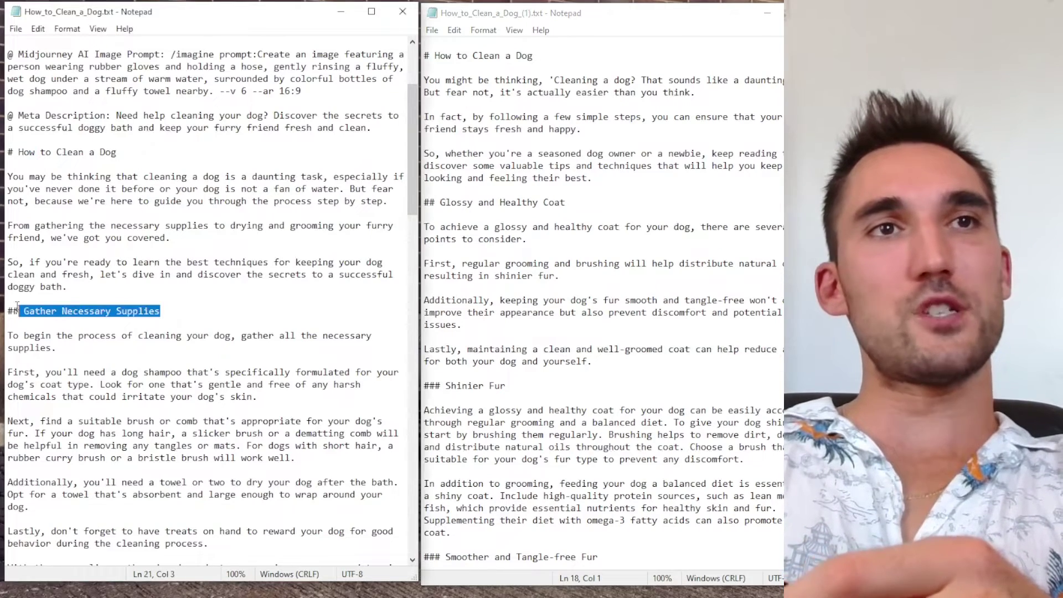
In the new article, highlight the Glossy and Healthy Coat, Smoother and Tangle-free Fur and Reduced Allergies headings
{"action": "left_click", "coordinate": [581, 313]}
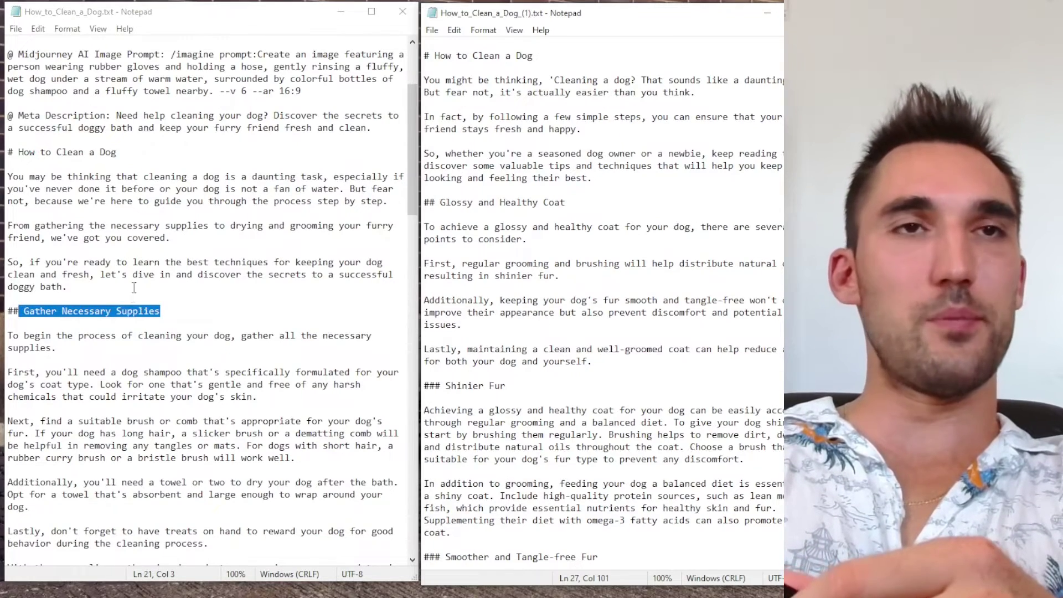
{"action": "scroll", "coordinate": [134, 287], "scroll_direction": "down", "scroll_amount": 1}
{"action": "scroll", "coordinate": [480, 310], "scroll_direction": "up", "scroll_amount": 3}
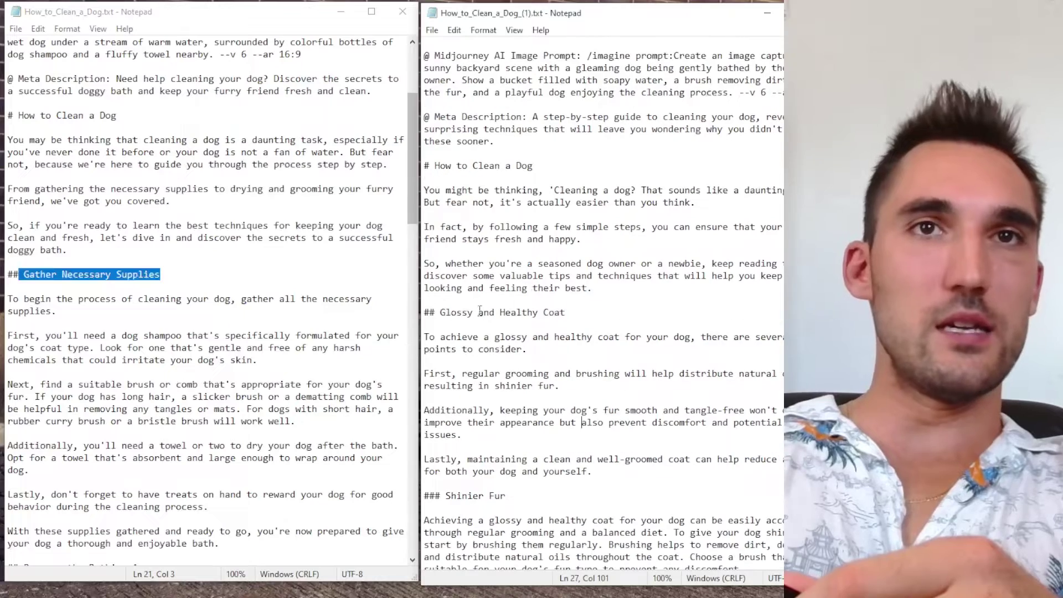
{"action": "left_click_drag", "start_coordinate": [440, 313], "coordinate": [587, 312]}
{"action": "scroll", "coordinate": [605, 316], "scroll_direction": "down", "scroll_amount": 5}
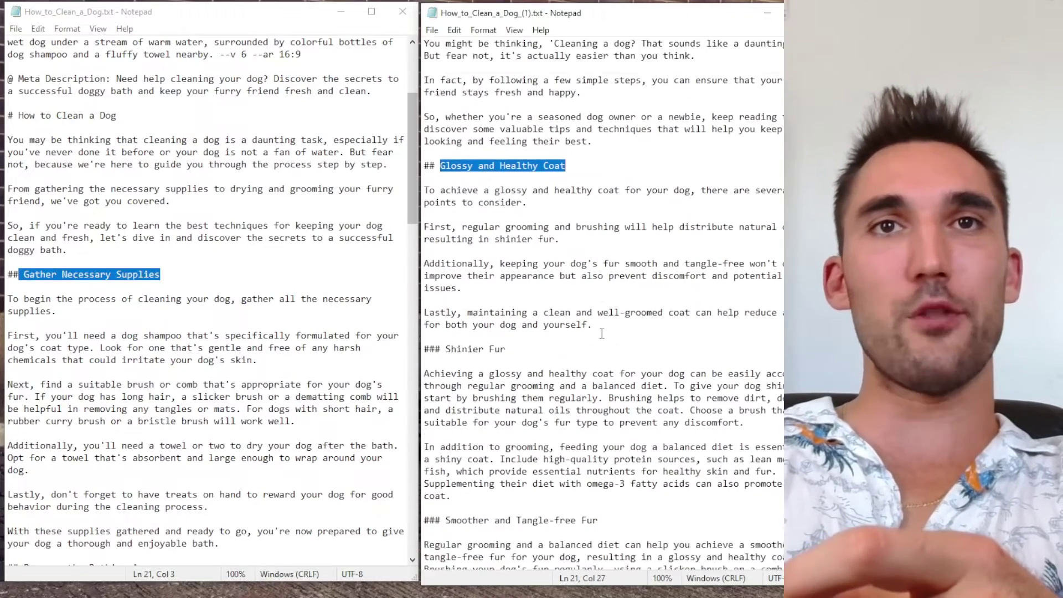
{"action": "left_click_drag", "start_coordinate": [451, 314], "coordinate": [506, 314]}
{"action": "scroll", "coordinate": [529, 356], "scroll_direction": "down", "scroll_amount": 4}
{"action": "left_click_drag", "start_coordinate": [424, 337], "coordinate": [600, 338]}
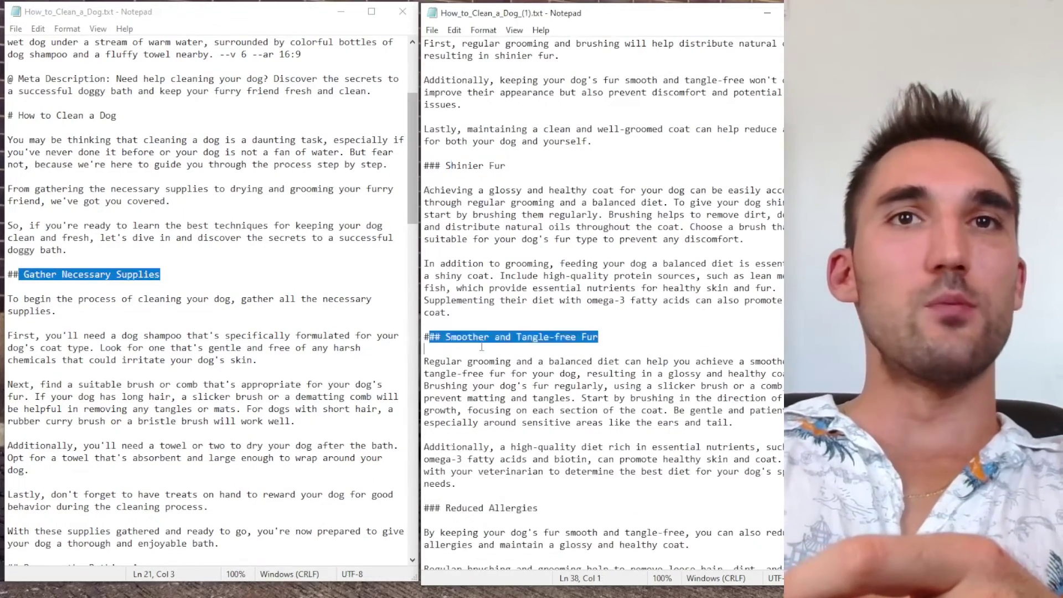
{"action": "left_click", "coordinate": [625, 340]}
{"action": "scroll", "coordinate": [553, 358], "scroll_direction": "down", "scroll_amount": 3}
{"action": "left_click_drag", "start_coordinate": [448, 398], "coordinate": [573, 403]}
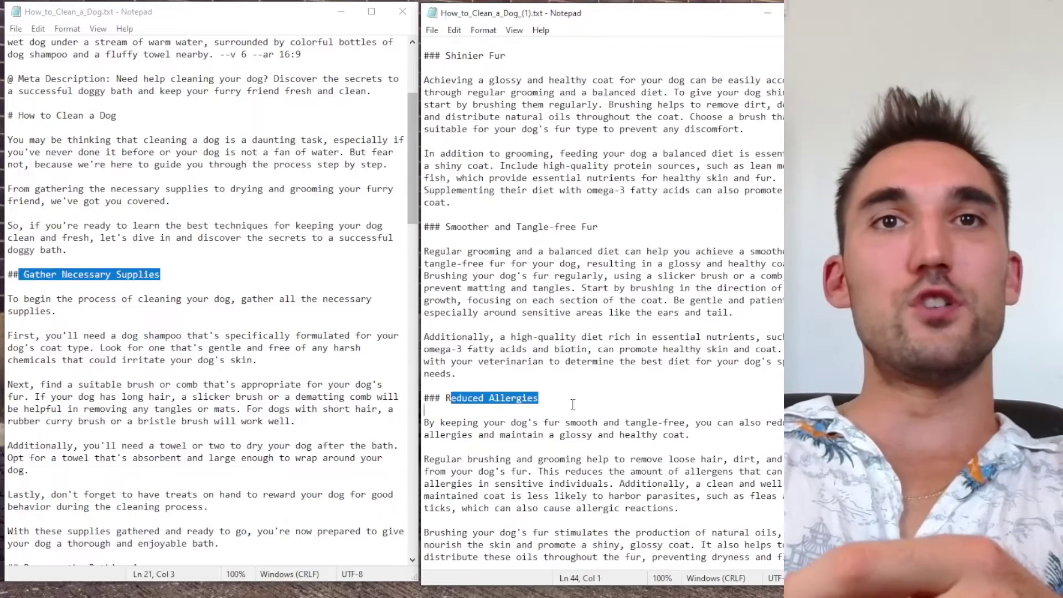
{"action": "left_click", "coordinate": [573, 402]}
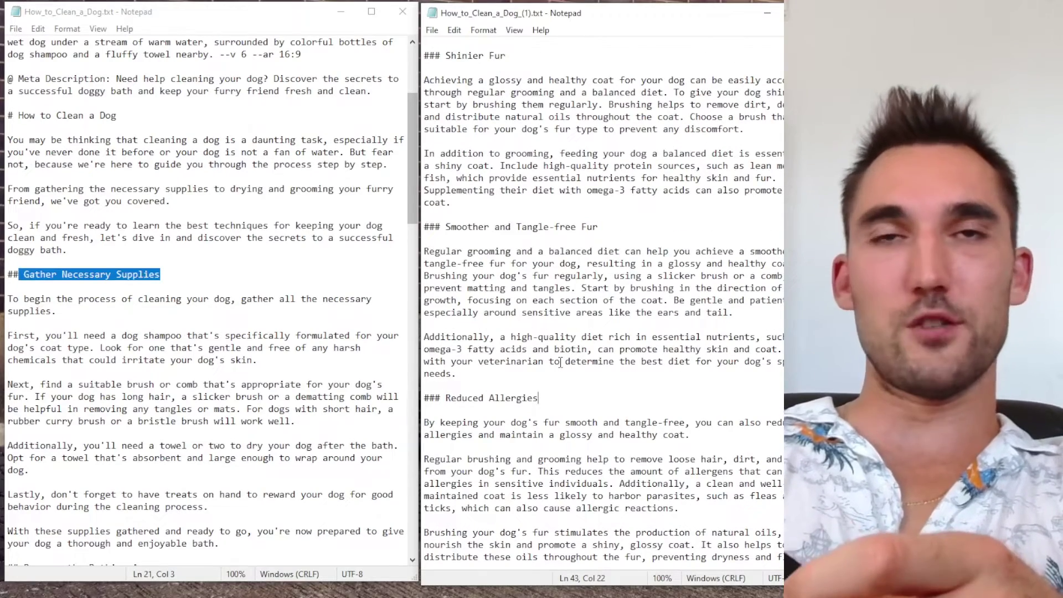
Repeatedly highlight the Glossy and Healthy Coat heading, including just its Healthy Coat words
{"action": "scroll", "coordinate": [544, 376], "scroll_direction": "up", "scroll_amount": 13}
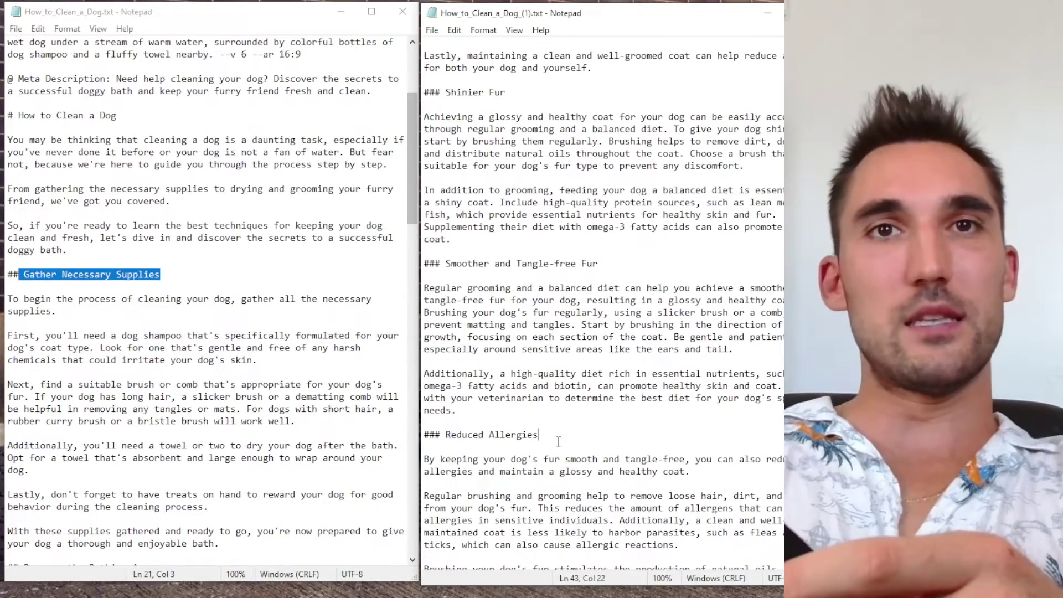
{"action": "scroll", "coordinate": [526, 358], "scroll_direction": "down", "scroll_amount": 9}
{"action": "scroll", "coordinate": [527, 358], "scroll_direction": "up", "scroll_amount": 5}
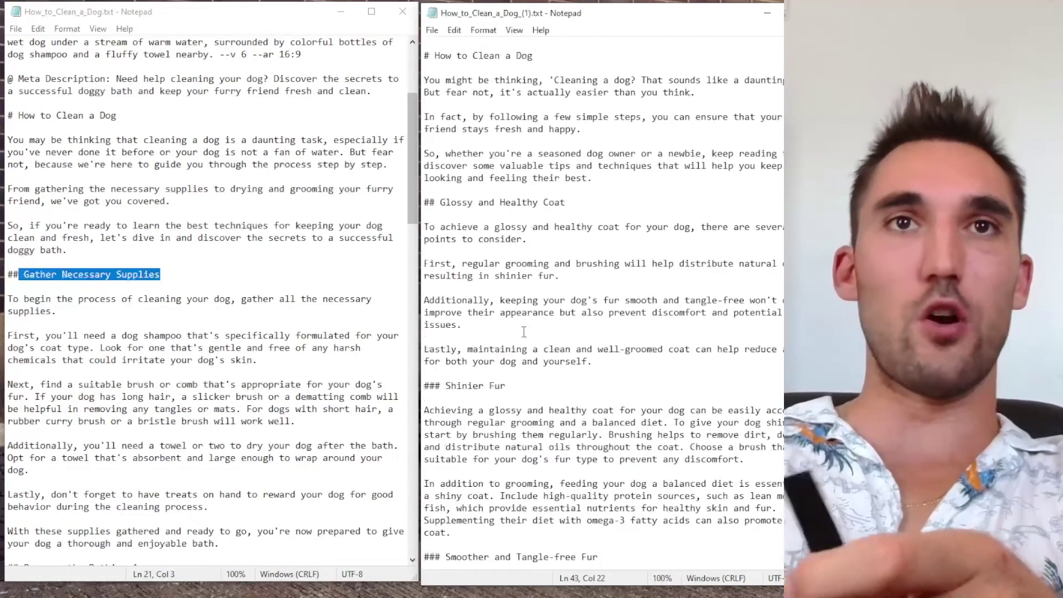
{"action": "mouse_move", "coordinate": [565, 203]}
{"action": "left_mouse_down"}
{"action": "mouse_move", "coordinate": [441, 201]}
{"action": "mouse_move", "coordinate": [566, 207]}
{"action": "left_mouse_up"}
{"action": "left_click", "coordinate": [442, 201]}
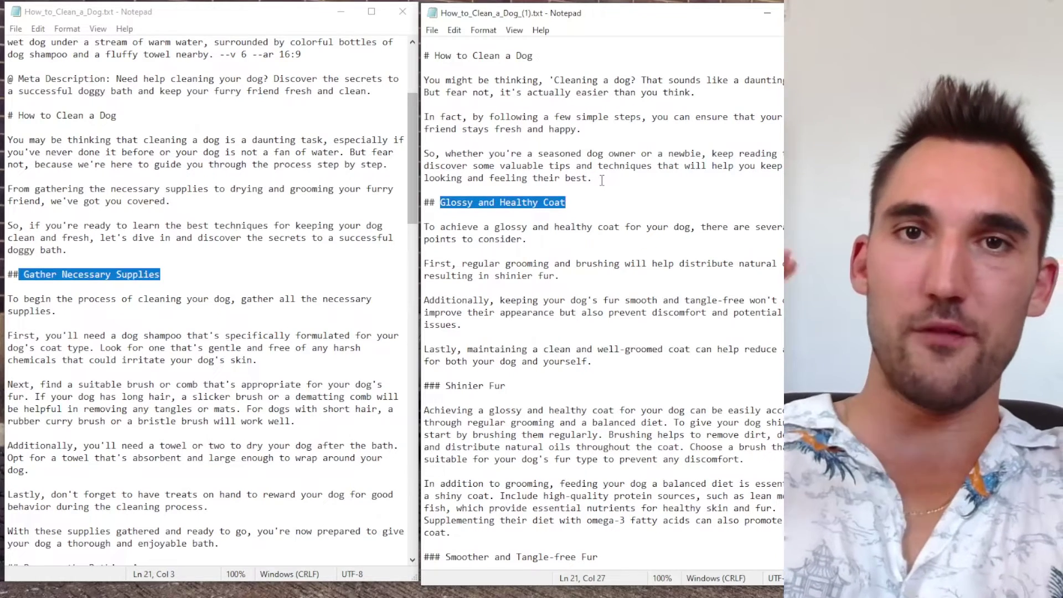
{"action": "left_click_drag", "start_coordinate": [593, 204], "coordinate": [440, 204]}
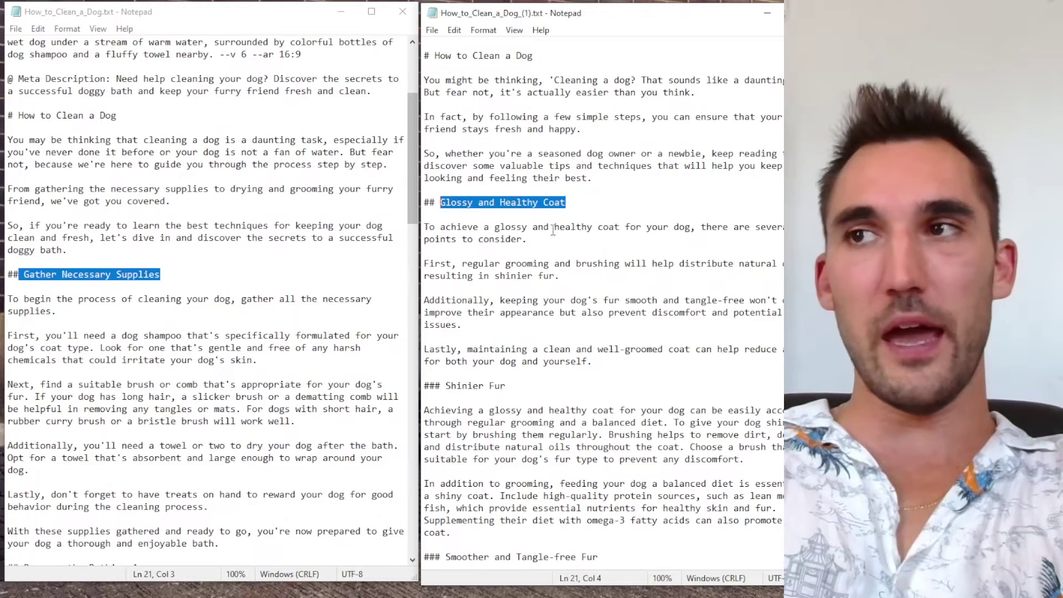
{"action": "left_click_drag", "start_coordinate": [565, 203], "coordinate": [434, 204]}
{"action": "left_click", "coordinate": [437, 204]}
{"action": "left_click_drag", "start_coordinate": [589, 203], "coordinate": [412, 203]}
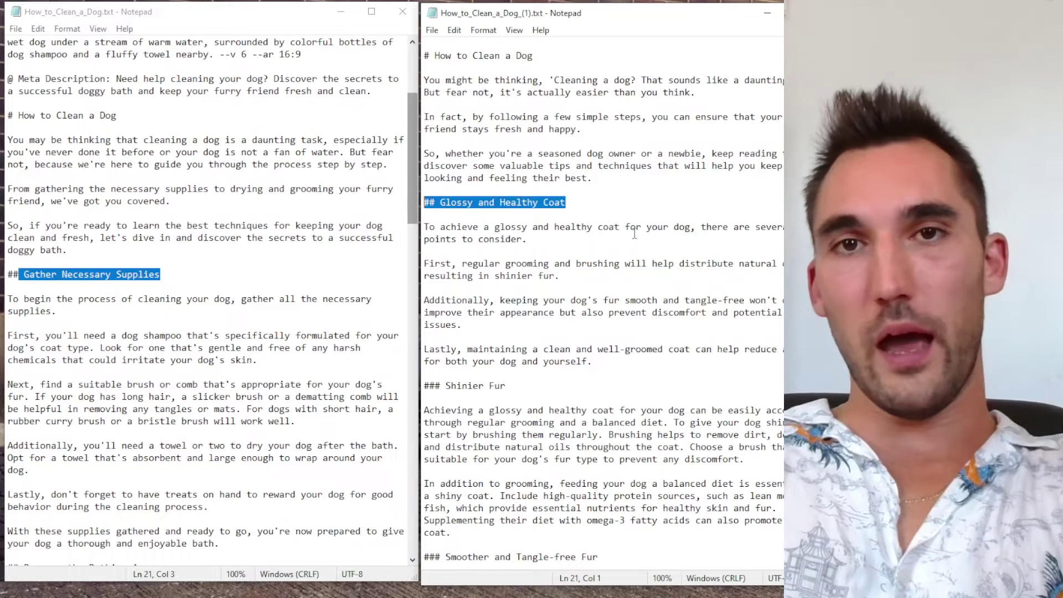
{"action": "left_click", "coordinate": [636, 215]}
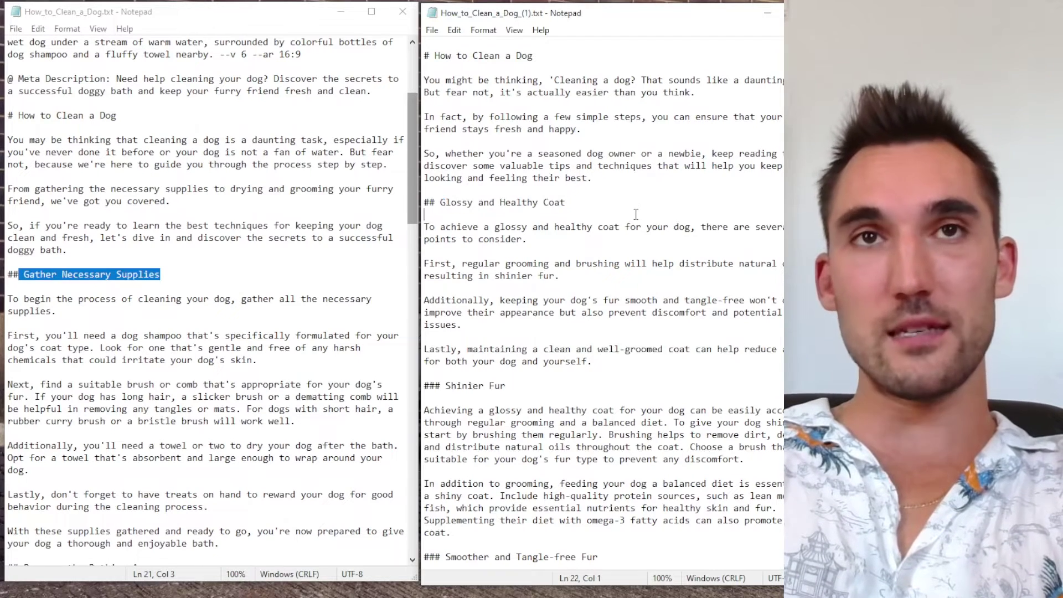
{"action": "left_click_drag", "start_coordinate": [584, 204], "coordinate": [501, 205]}
{"action": "left_click", "coordinate": [503, 209]}
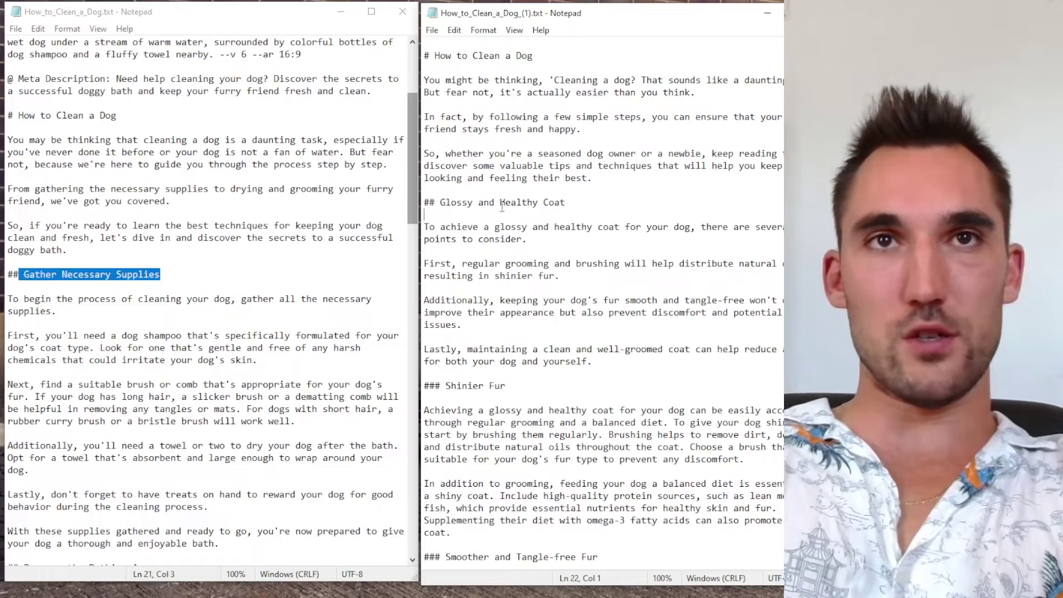
Work down through the Shinier Fur, Smoother and Tangle-free Fur and Reduced Allergies headings
{"action": "scroll", "coordinate": [515, 205], "scroll_direction": "down", "scroll_amount": 5}
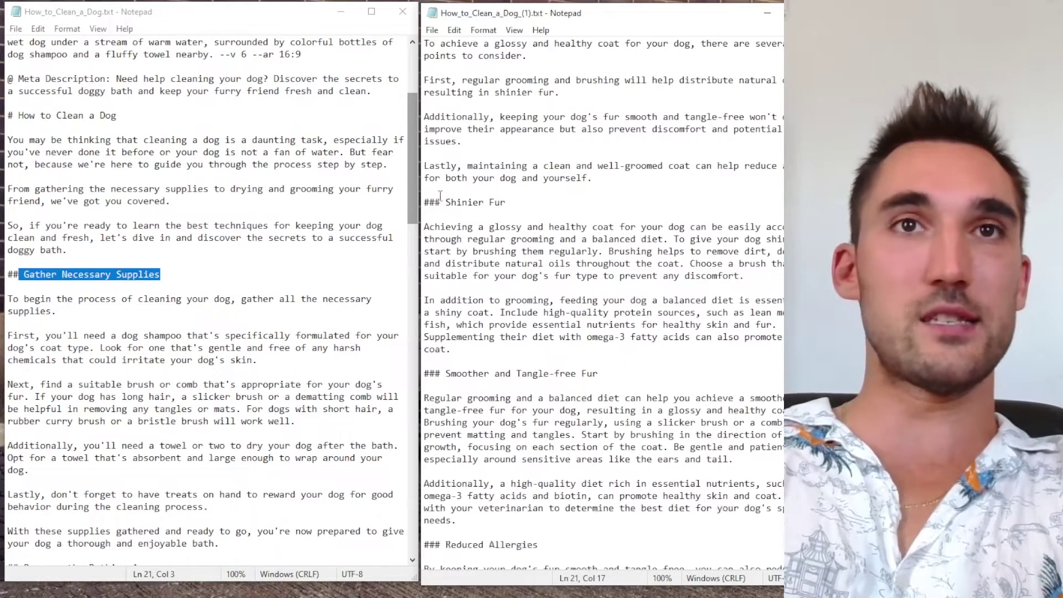
{"action": "left_click_drag", "start_coordinate": [446, 203], "coordinate": [521, 202]}
{"action": "scroll", "coordinate": [527, 222], "scroll_direction": "down", "scroll_amount": 3}
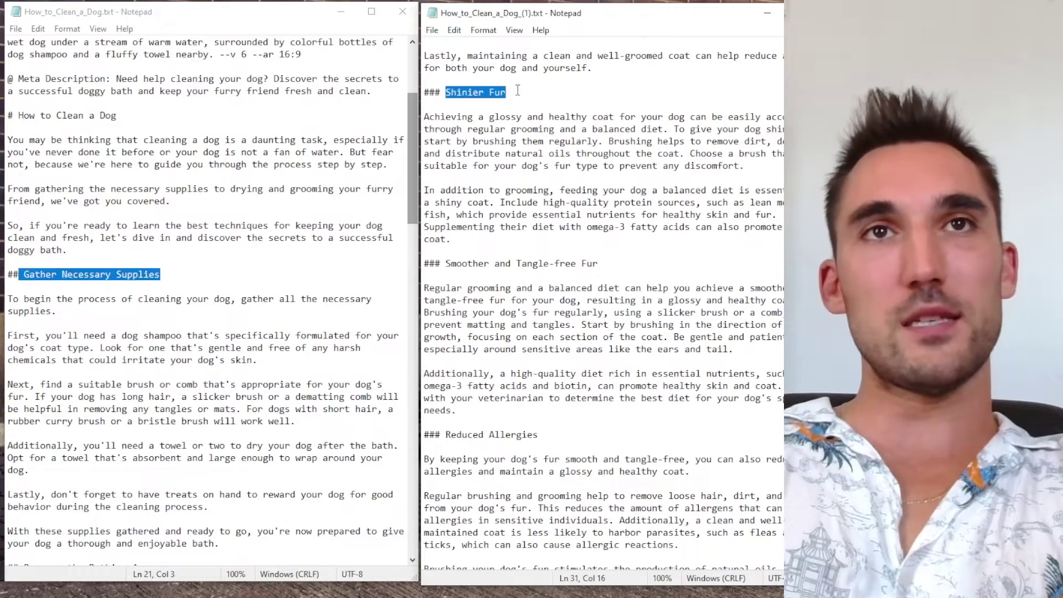
{"action": "left_click", "coordinate": [518, 90]}
{"action": "scroll", "coordinate": [531, 244], "scroll_direction": "down", "scroll_amount": 2}
{"action": "left_click_drag", "start_coordinate": [497, 191], "coordinate": [594, 191]}
{"action": "left_click", "coordinate": [594, 192]}
{"action": "scroll", "coordinate": [625, 258], "scroll_direction": "down", "scroll_amount": 1}
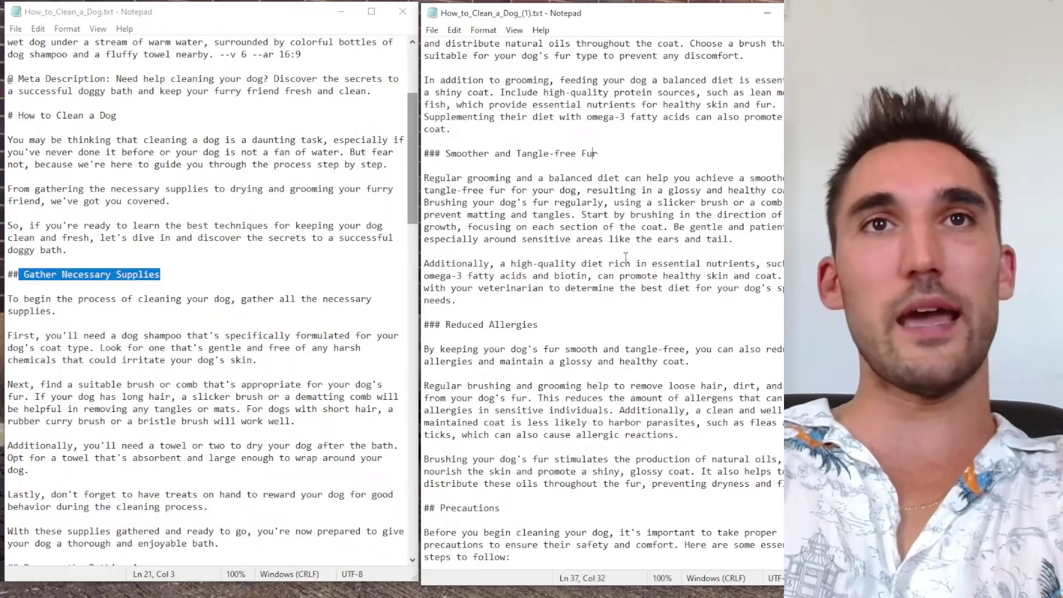
{"action": "scroll", "coordinate": [625, 257], "scroll_direction": "down", "scroll_amount": 4}
{"action": "left_click_drag", "start_coordinate": [452, 183], "coordinate": [574, 178]}
{"action": "left_click", "coordinate": [573, 179]}
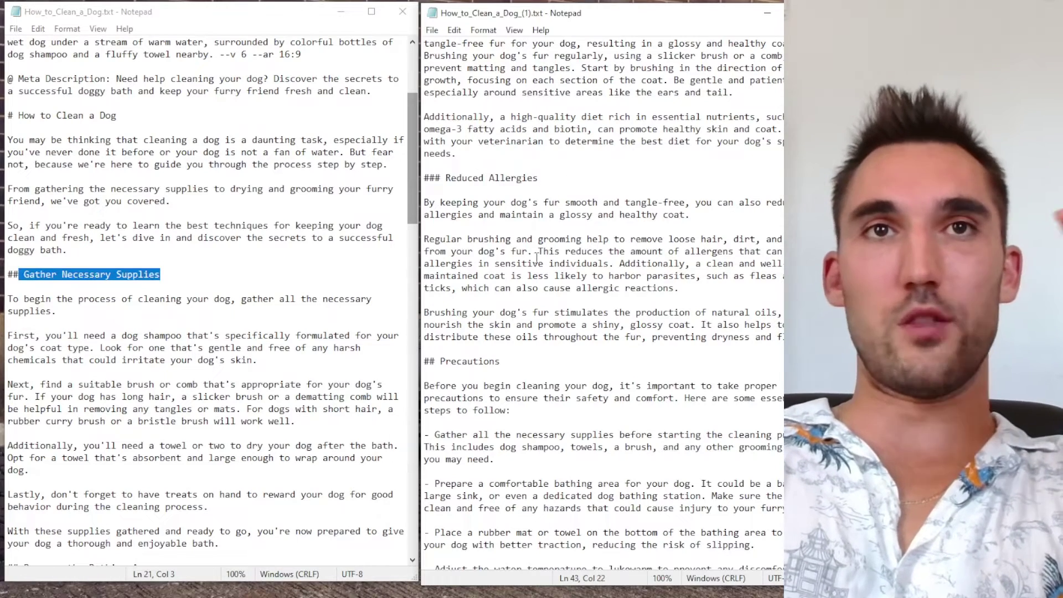
Review the Precautions heading, its body text and the first Precautions bullet
{"action": "scroll", "coordinate": [549, 267], "scroll_direction": "down", "scroll_amount": 4}
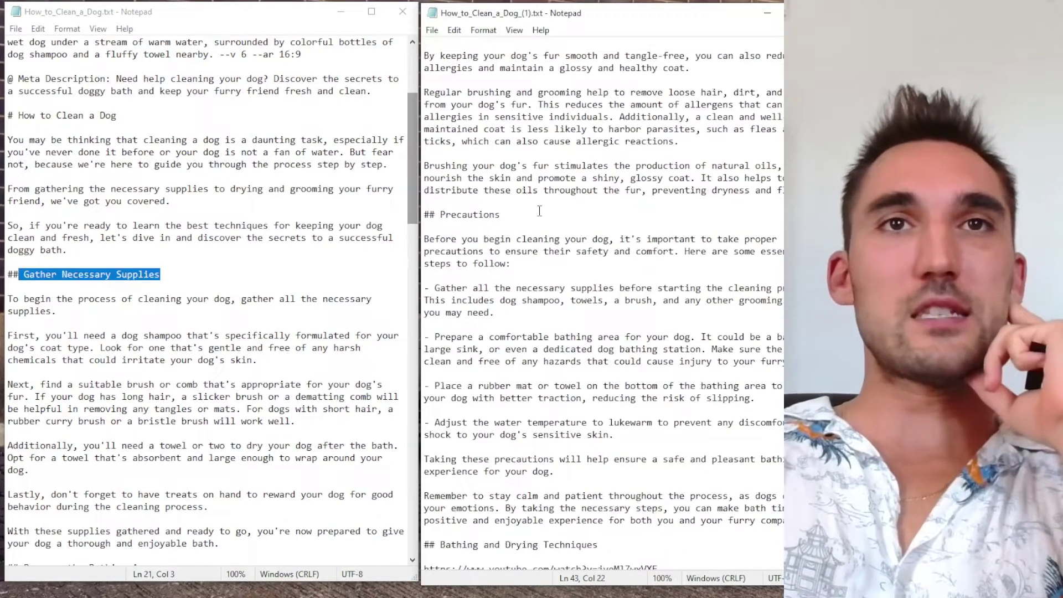
{"action": "left_click_drag", "start_coordinate": [501, 214], "coordinate": [441, 215]}
{"action": "scroll", "coordinate": [262, 285], "scroll_direction": "down", "scroll_amount": 10}
{"action": "scroll", "coordinate": [636, 222], "scroll_direction": "down", "scroll_amount": 2}
{"action": "left_click", "coordinate": [636, 214]}
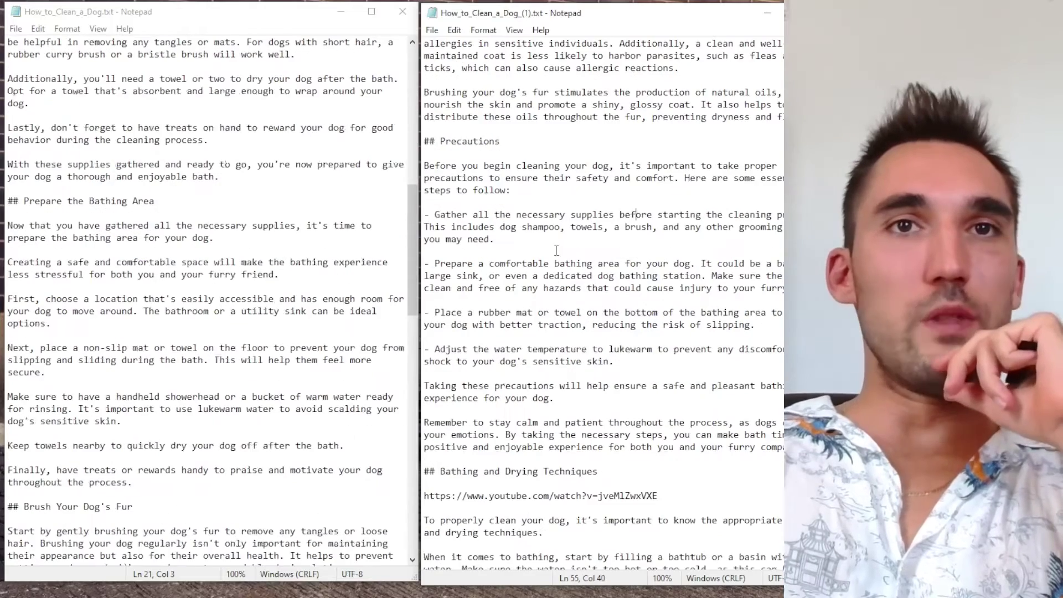
{"action": "left_click_drag", "start_coordinate": [665, 458], "coordinate": [424, 214]}
{"action": "left_click", "coordinate": [517, 246]}
{"action": "left_click_drag", "start_coordinate": [500, 141], "coordinate": [424, 141]}
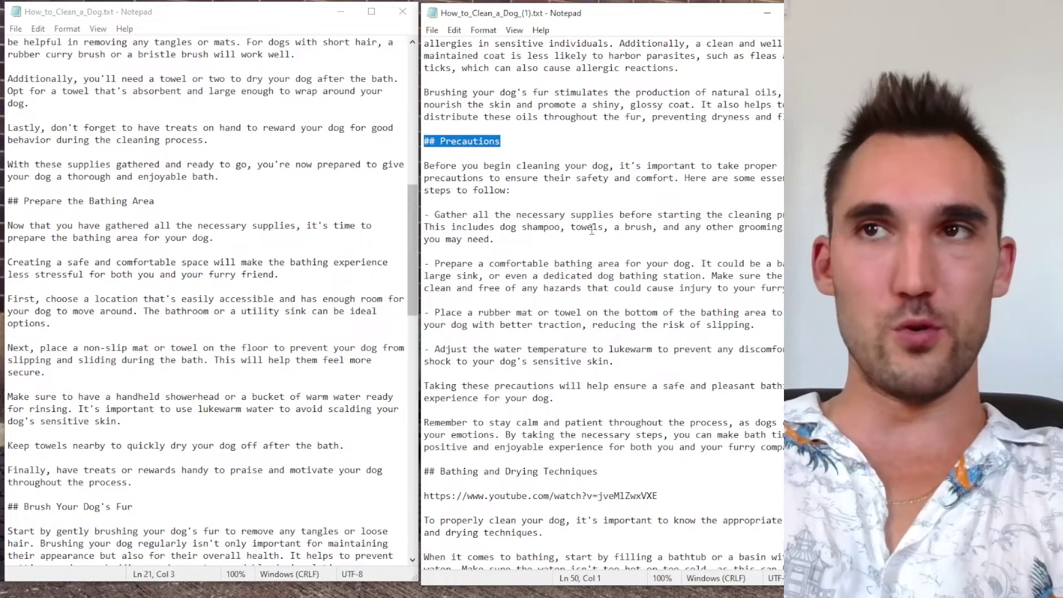
{"action": "left_click_drag", "start_coordinate": [495, 239], "coordinate": [581, 226]}
{"action": "key", "text": "ctrl+alt+z"}
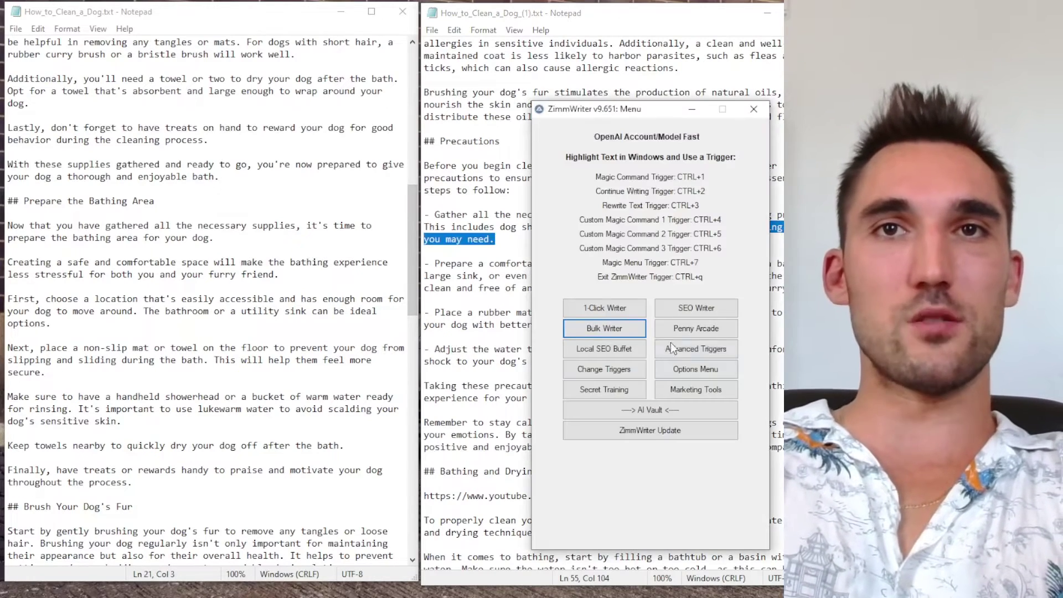
Open the Set Custom Outline dialog and move it over the original article
{"action": "left_click", "coordinate": [605, 331]}
{"action": "key", "text": "Escape"}
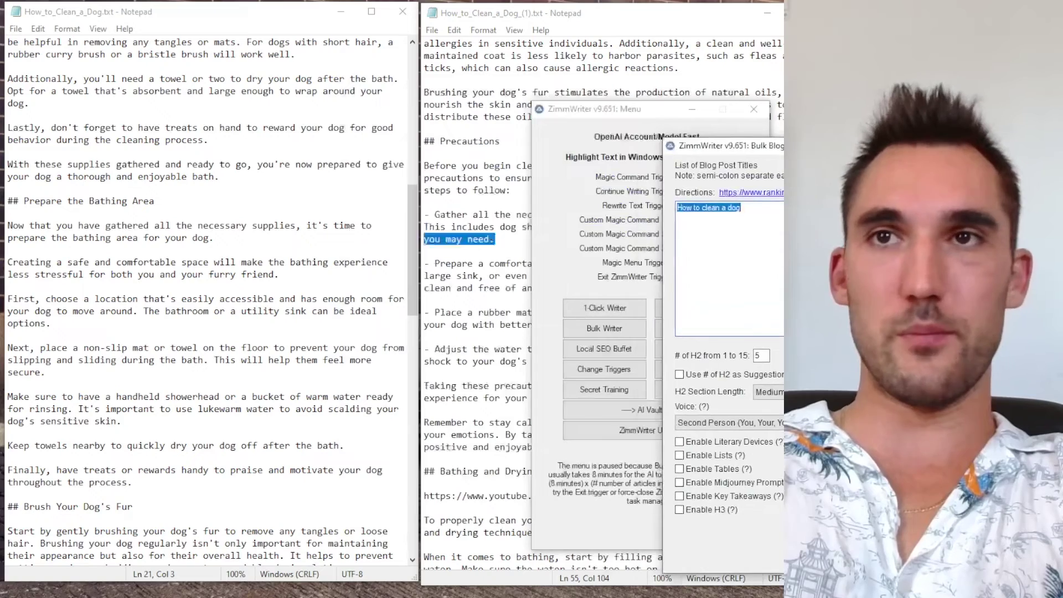
{"action": "left_click", "coordinate": [664, 206]}
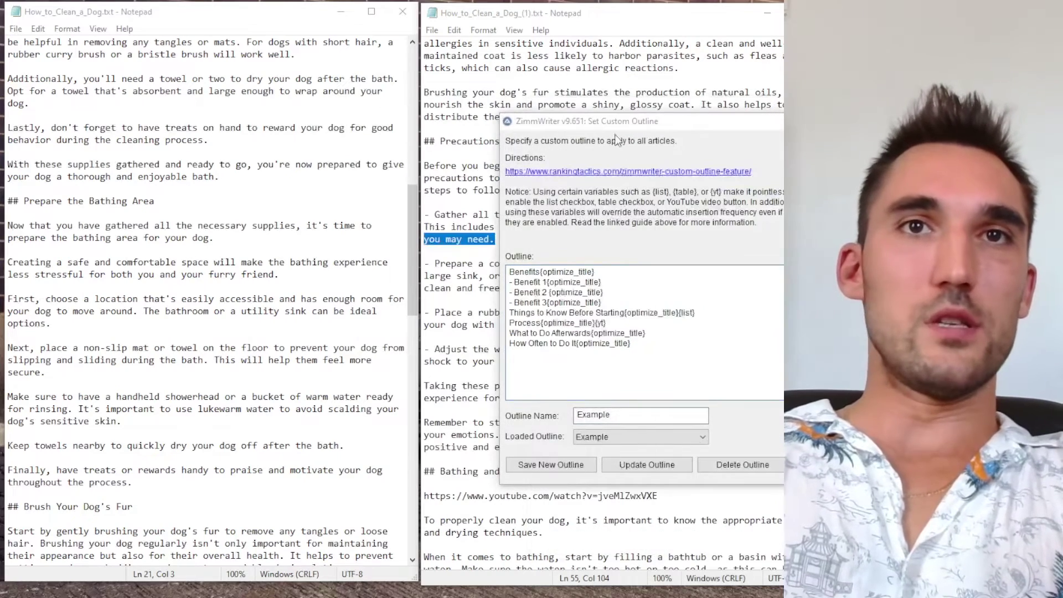
{"action": "left_click_drag", "start_coordinate": [633, 125], "coordinate": [897, 96]}
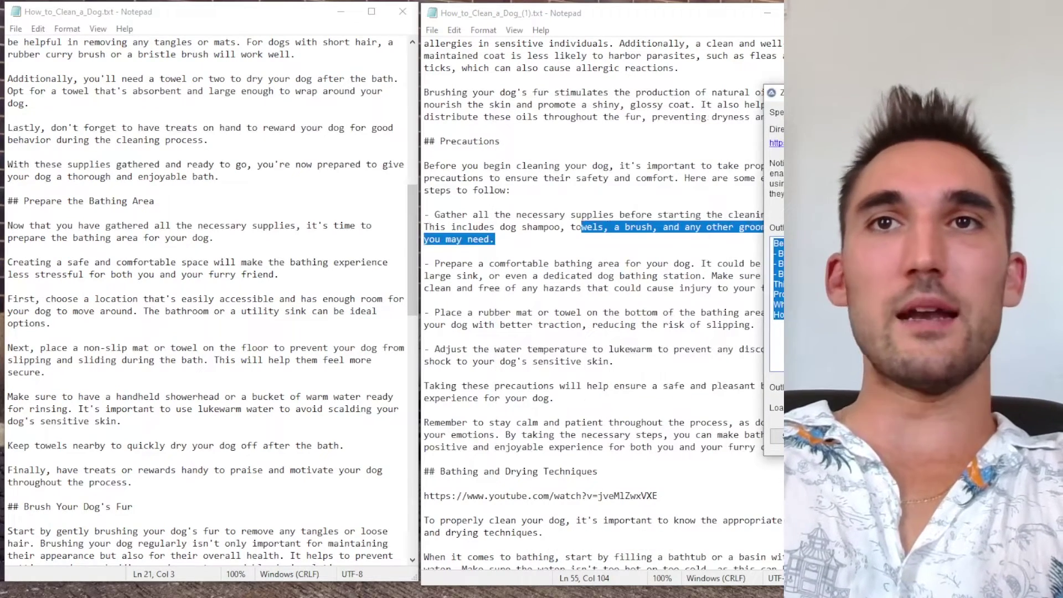
{"action": "scroll", "coordinate": [524, 198], "scroll_direction": "up", "scroll_amount": 1}
{"action": "left_click_drag", "start_coordinate": [500, 178], "coordinate": [424, 177]}
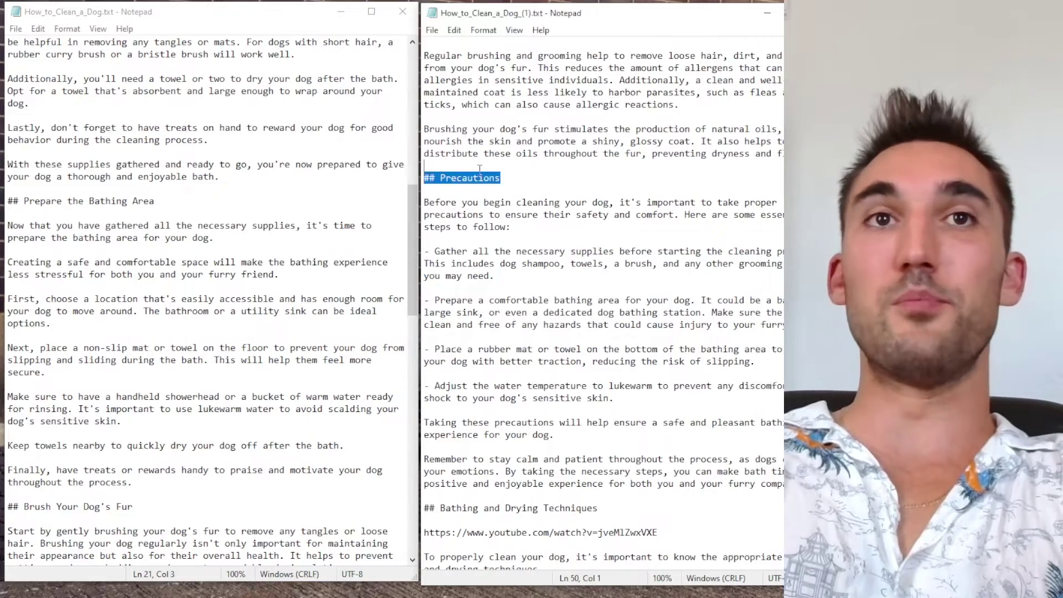
{"action": "left_click_drag", "start_coordinate": [877, 94], "coordinate": [197, 115]}
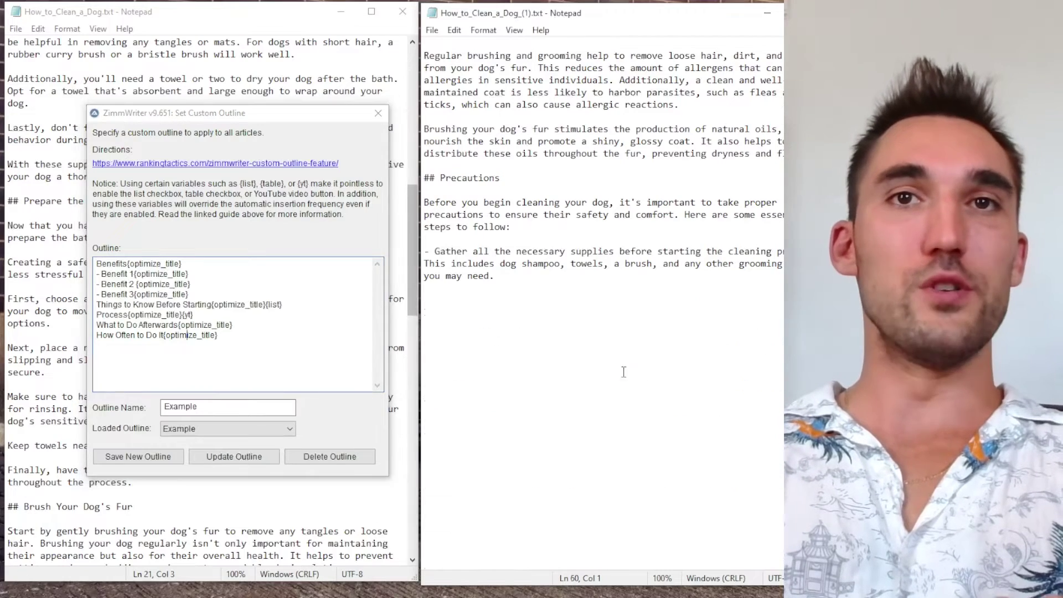
Scroll the new article from Precautions down to the Bathing and Drying Techniques heading
{"action": "left_click_drag", "start_coordinate": [758, 362], "coordinate": [447, 202]}
{"action": "left_click", "coordinate": [509, 264]}
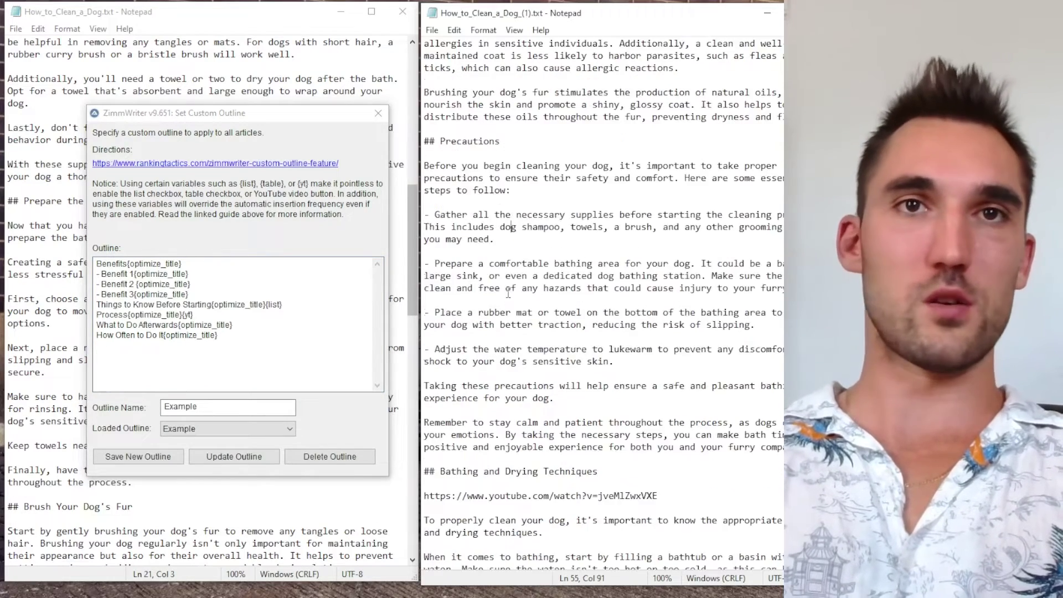
{"action": "scroll", "coordinate": [505, 293], "scroll_direction": "down", "scroll_amount": 8}
{"action": "scroll", "coordinate": [504, 303], "scroll_direction": "down", "scroll_amount": 1}
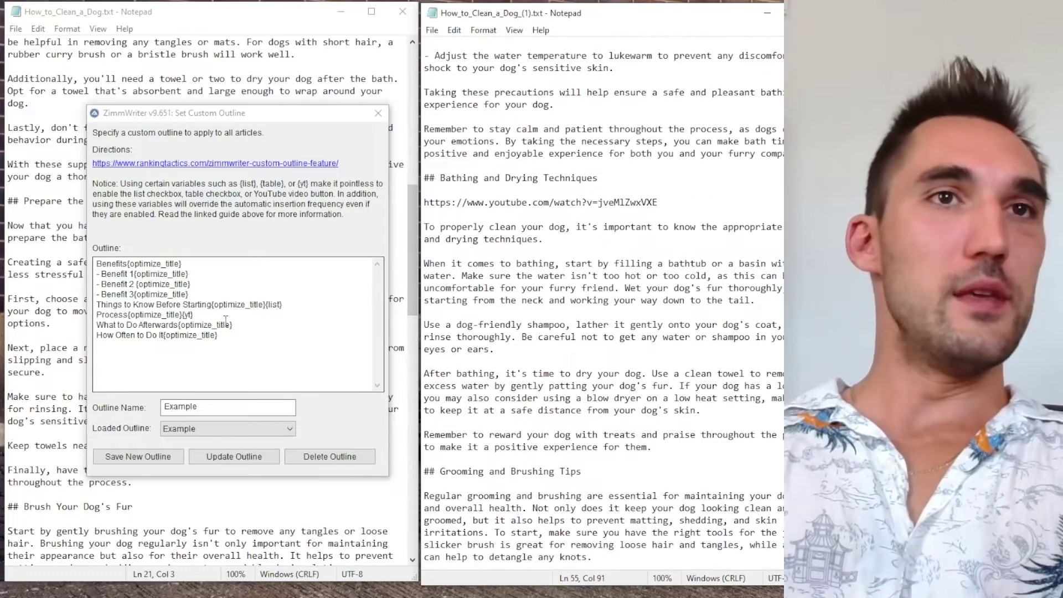
{"action": "left_click_drag", "start_coordinate": [424, 178], "coordinate": [632, 180]}
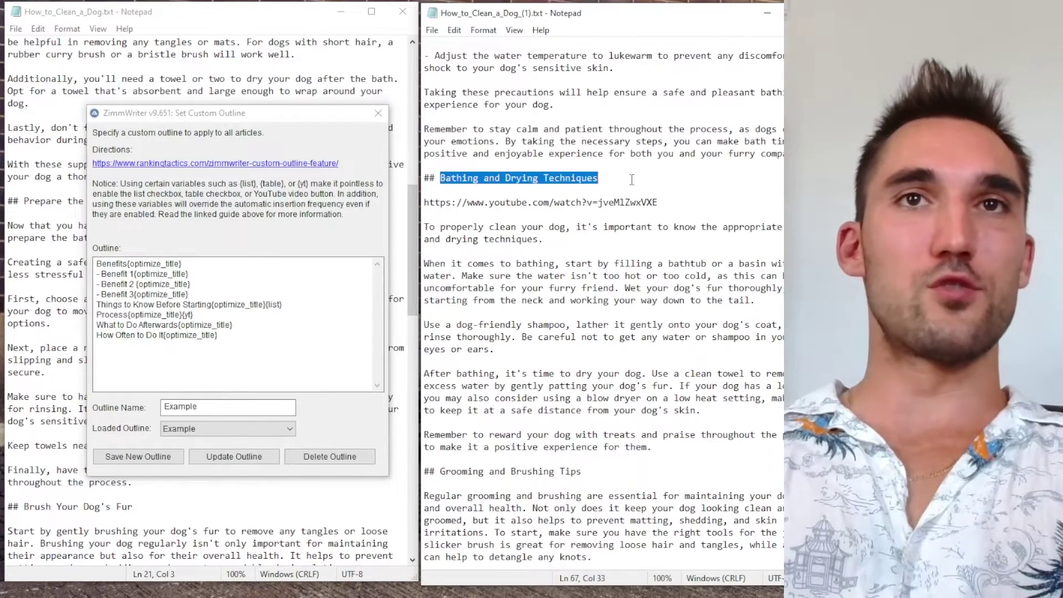
{"action": "left_click", "coordinate": [632, 181]}
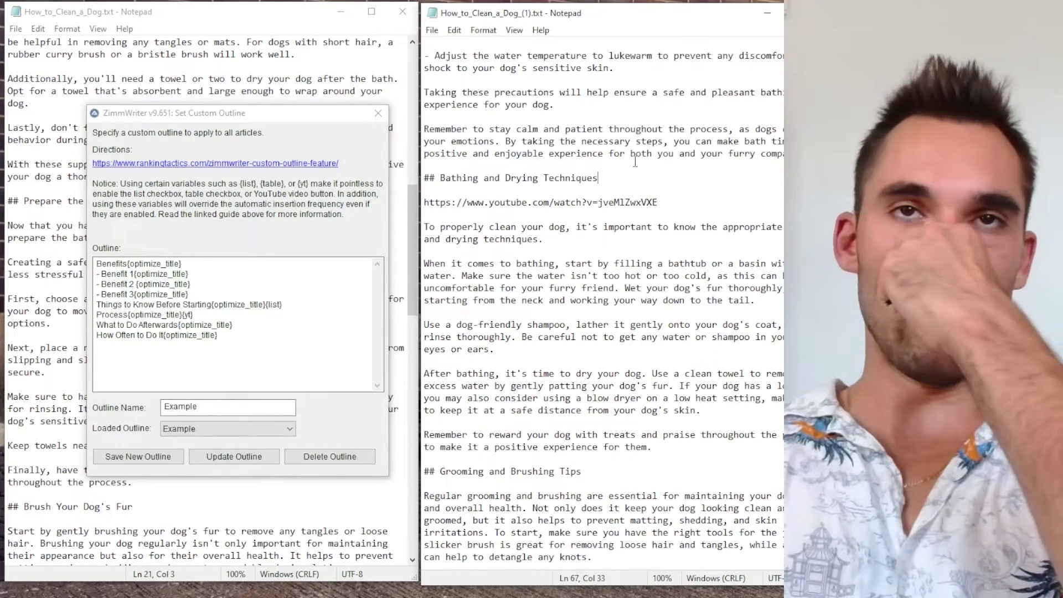
Select the whole YouTube link in the Bathing section and bring up the web browser
{"action": "left_click_drag", "start_coordinate": [693, 204], "coordinate": [428, 203]}
{"action": "key", "text": "ctrl+c"}
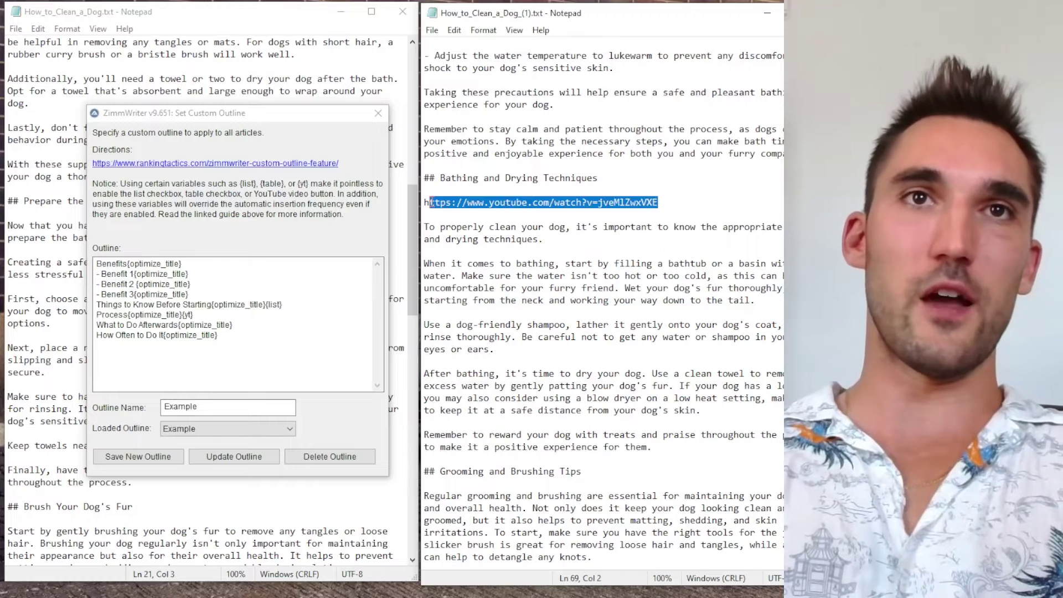
{"action": "left_click", "coordinate": [619, 227]}
{"action": "left_click_drag", "start_coordinate": [658, 204], "coordinate": [428, 203]}
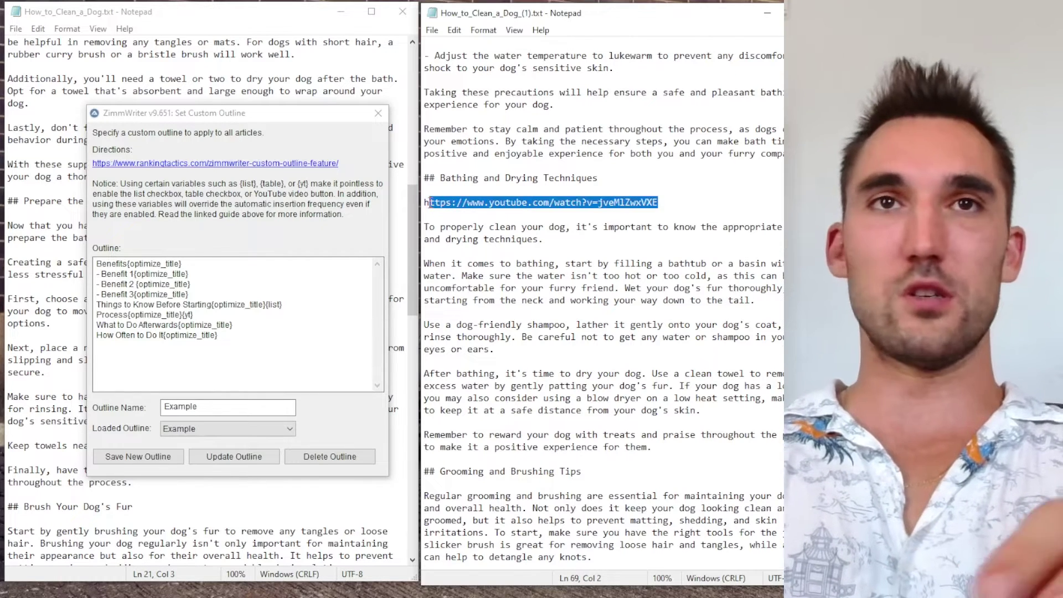
{"action": "left_click", "coordinate": [430, 202]}
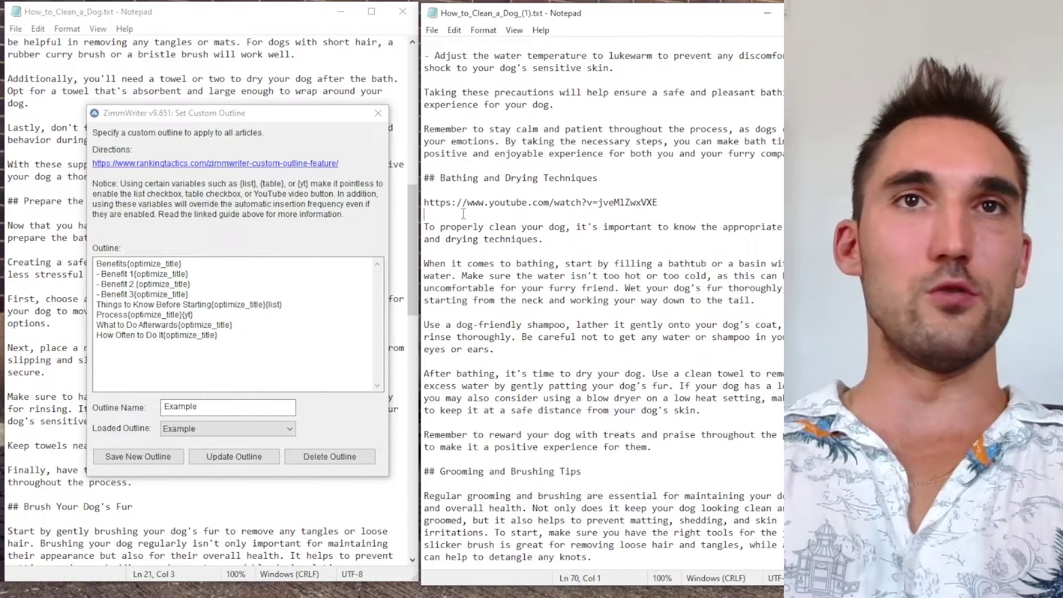
{"action": "double_click", "coordinate": [426, 203]}
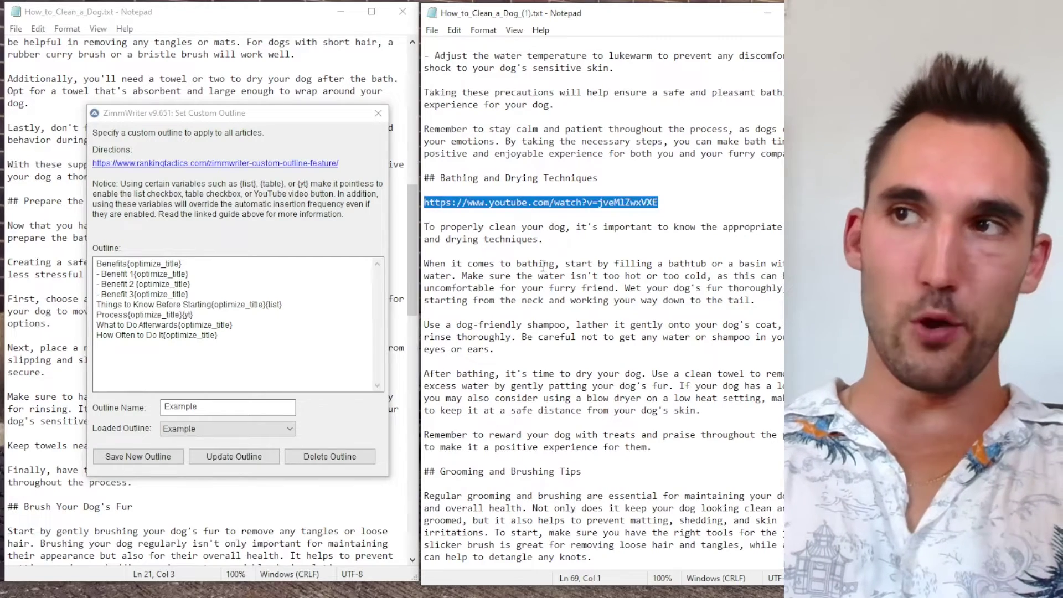
{"action": "mouse_move", "coordinate": [182, 597]}
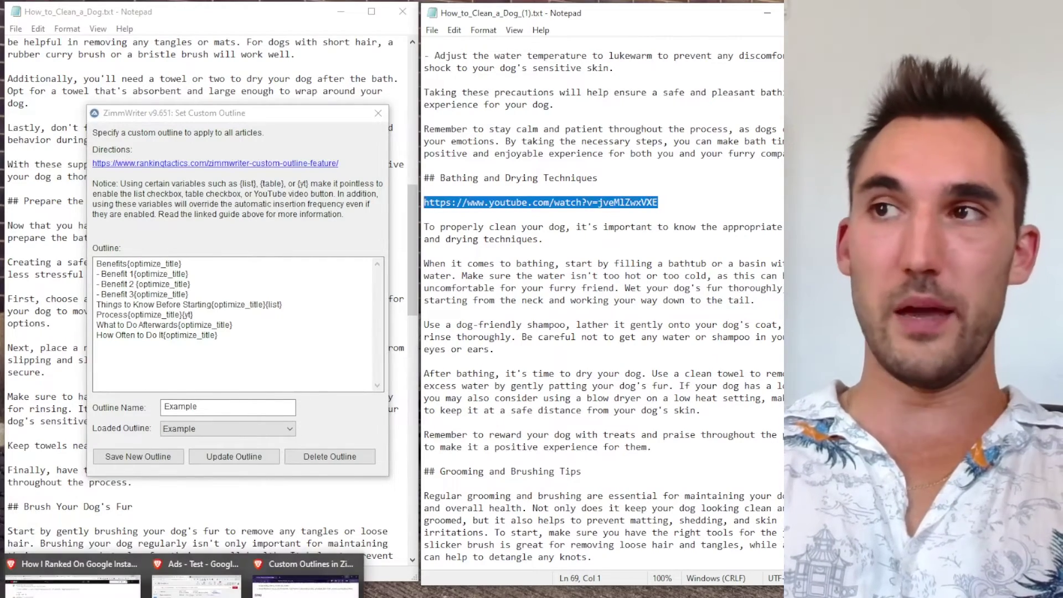
{"action": "left_click", "coordinate": [305, 584]}
Load the copied link in a private tab, confirm the '3 WAYS to DRY your DOG AT HOME' video, then minimize
{"action": "key", "text": "ctrl+t"}
{"action": "key", "text": "ctrl+v"}
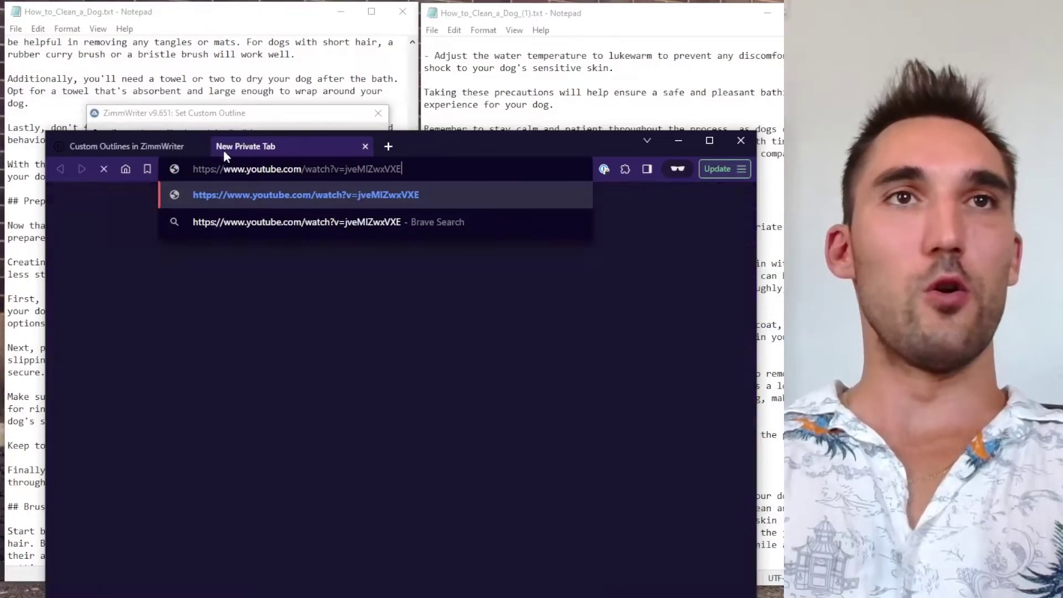
{"action": "key", "text": "Return"}
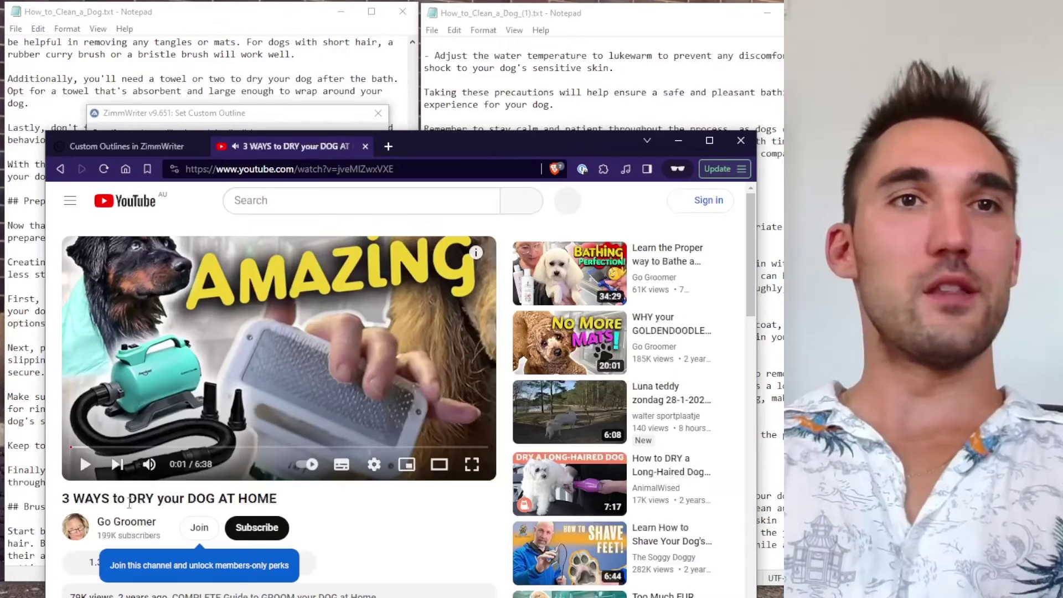
{"action": "left_click_drag", "start_coordinate": [110, 498], "coordinate": [260, 500]}
{"action": "left_click", "coordinate": [258, 501]}
{"action": "scroll", "coordinate": [293, 360], "scroll_direction": "down", "scroll_amount": 3}
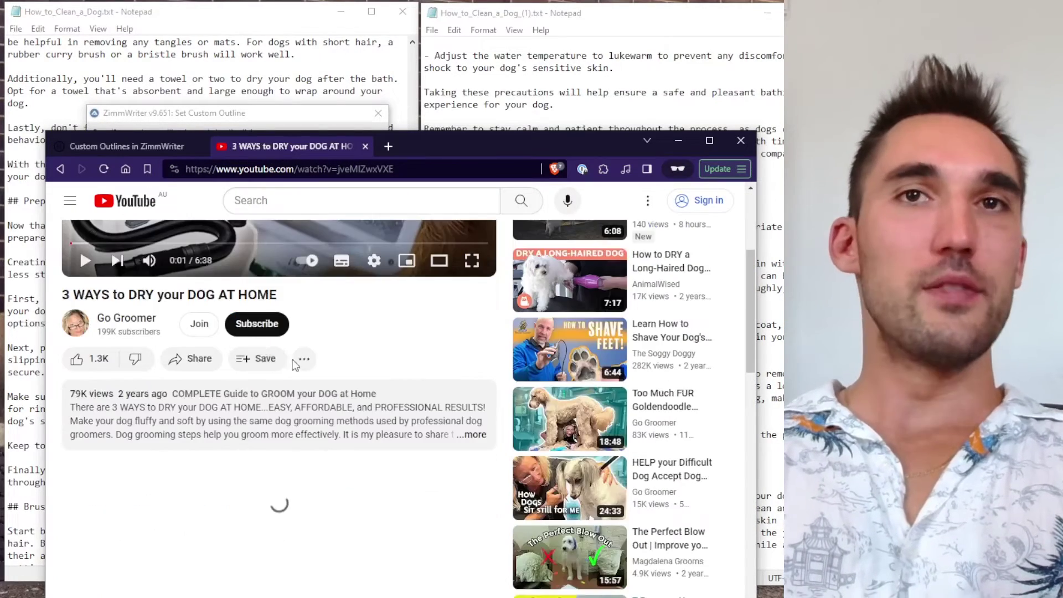
{"action": "scroll", "coordinate": [329, 380], "scroll_direction": "down", "scroll_amount": 4}
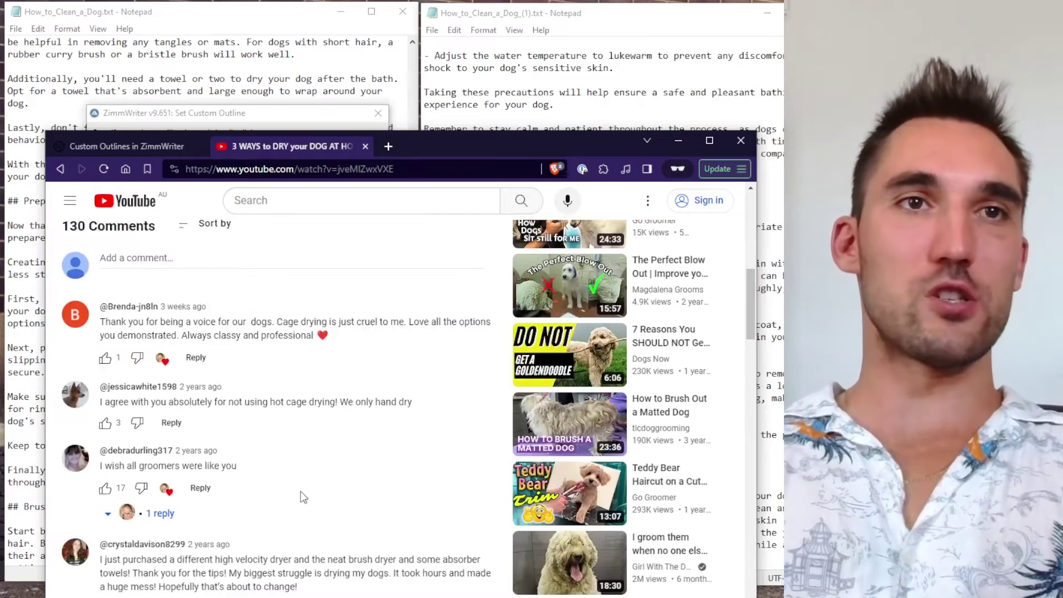
{"action": "scroll", "coordinate": [304, 496], "scroll_direction": "up", "scroll_amount": 7}
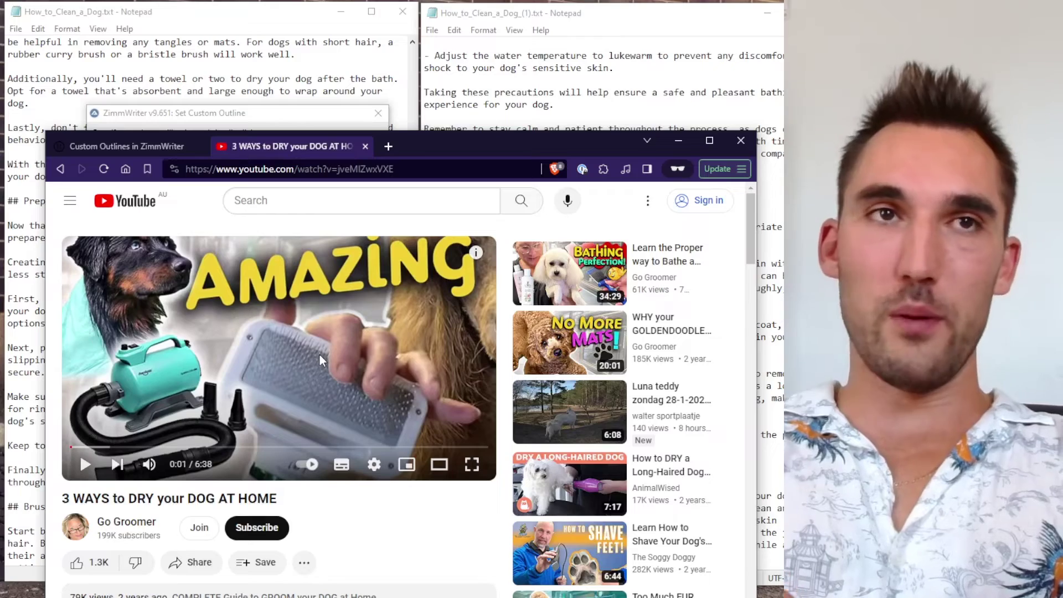
{"action": "left_click", "coordinate": [679, 141]}
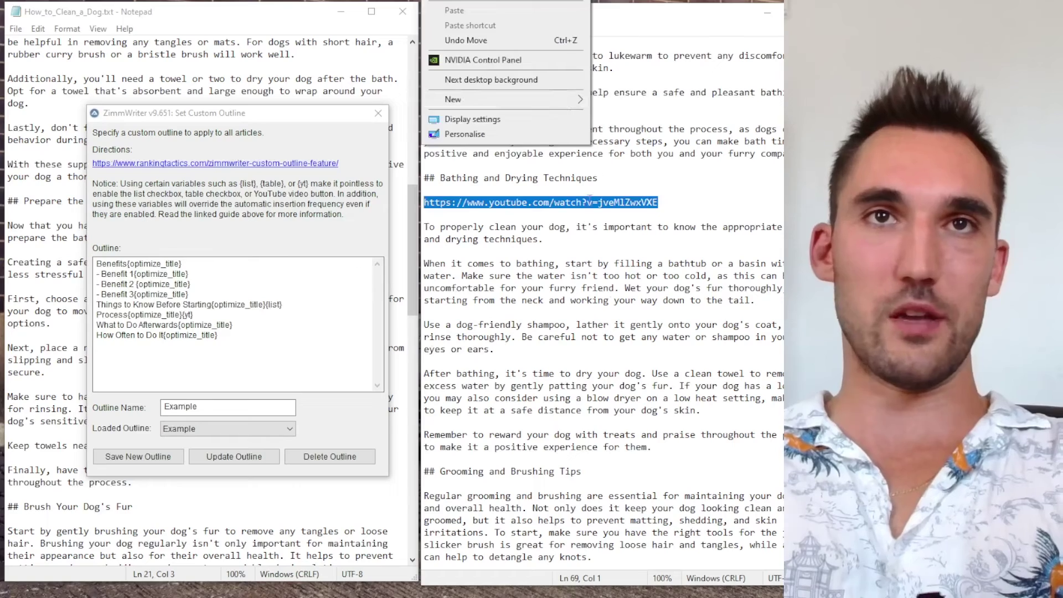
{"action": "left_click_drag", "start_coordinate": [757, 300], "coordinate": [609, 301]}
Scroll the new article's bathing section down to the Grooming and Brushing Tips heading
{"action": "left_click", "coordinate": [604, 227]}
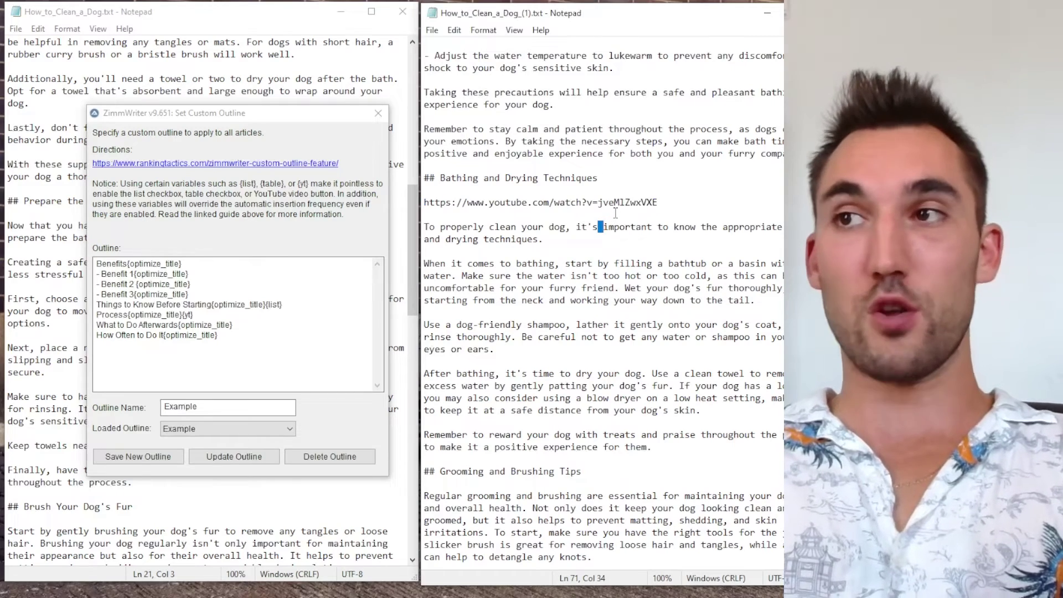
{"action": "scroll", "coordinate": [626, 235], "scroll_direction": "down", "scroll_amount": 4}
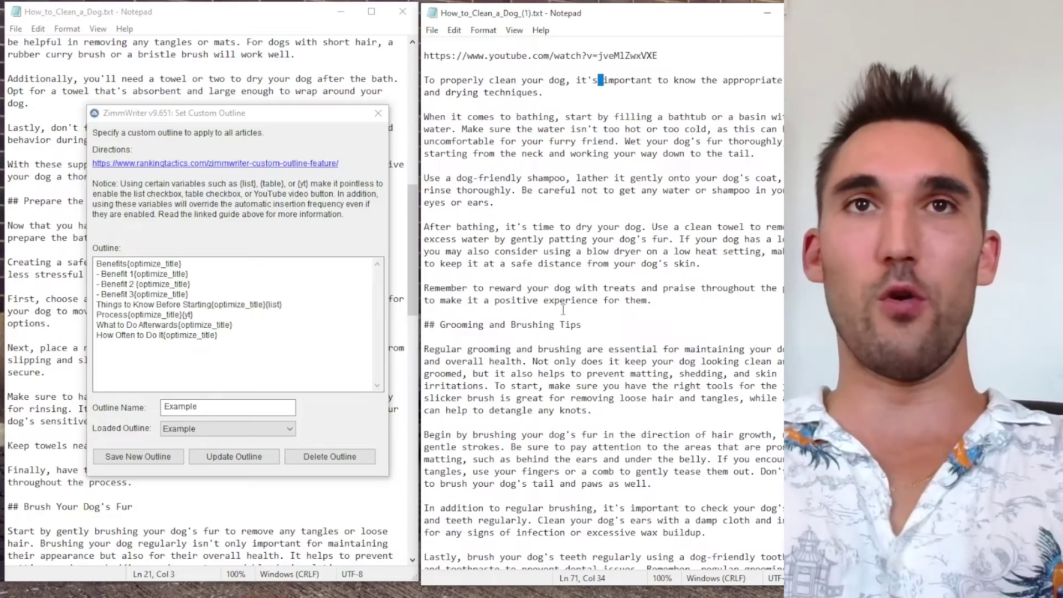
{"action": "scroll", "coordinate": [670, 241], "scroll_direction": "down", "scroll_amount": 5}
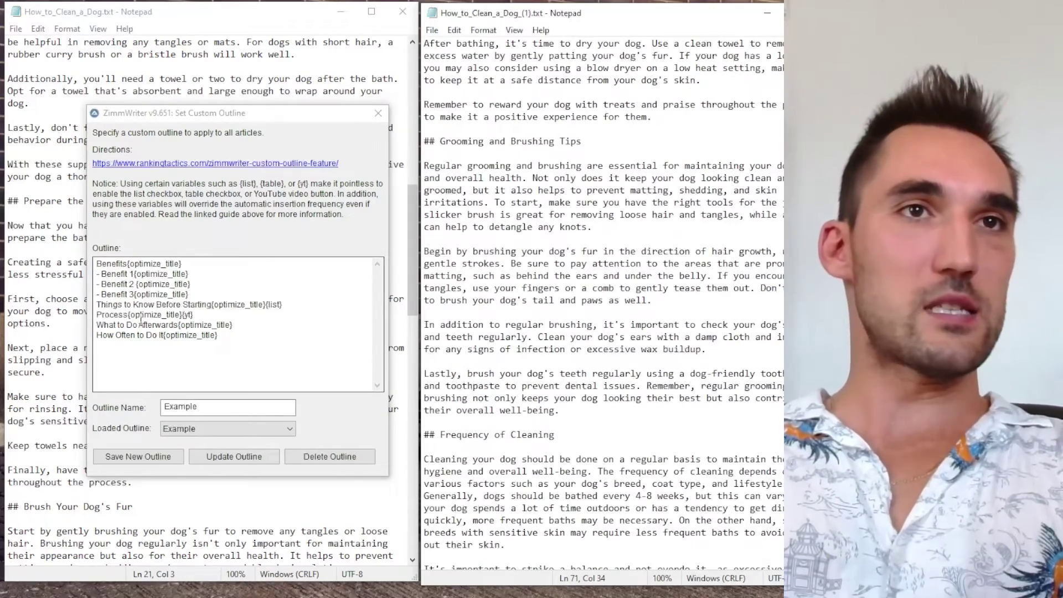
{"action": "scroll", "coordinate": [534, 222], "scroll_direction": "up", "scroll_amount": 9}
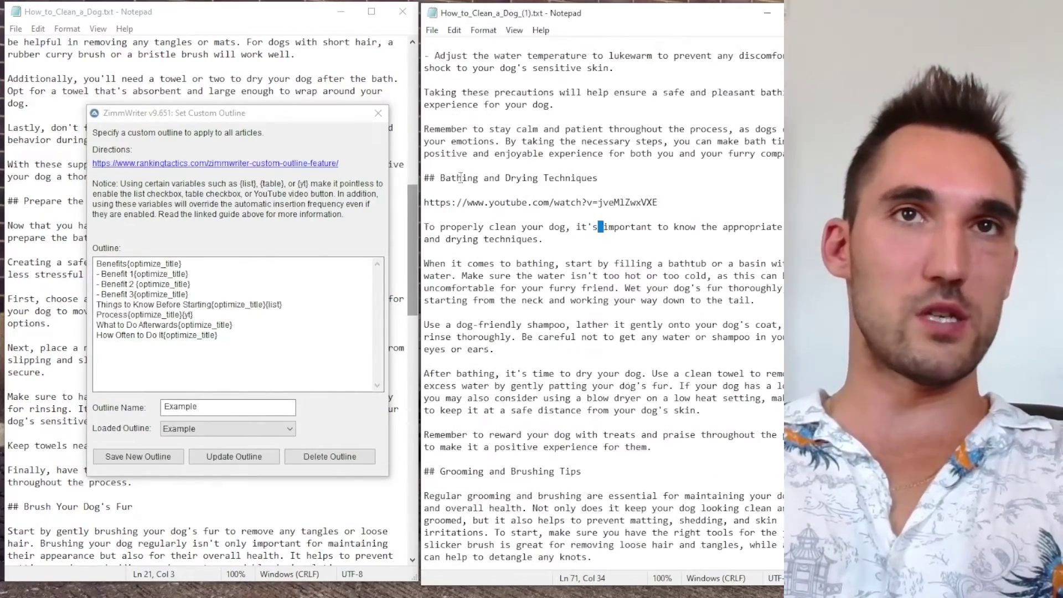
{"action": "left_click_drag", "start_coordinate": [460, 177], "coordinate": [573, 191]}
{"action": "scroll", "coordinate": [499, 224], "scroll_direction": "down", "scroll_amount": 7}
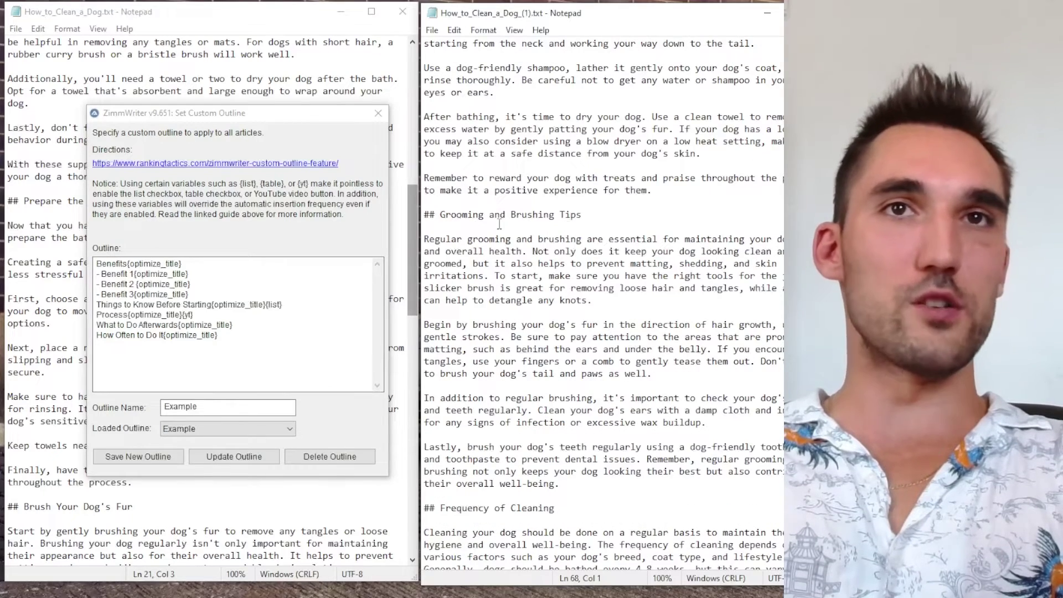
{"action": "mouse_move", "coordinate": [474, 217]}
{"action": "left_mouse_down"}
{"action": "mouse_move", "coordinate": [585, 226]}
{"action": "mouse_move", "coordinate": [437, 214]}
{"action": "mouse_move", "coordinate": [447, 214]}
{"action": "left_mouse_up"}
{"action": "left_click", "coordinate": [585, 226]}
{"action": "left_click", "coordinate": [460, 214]}
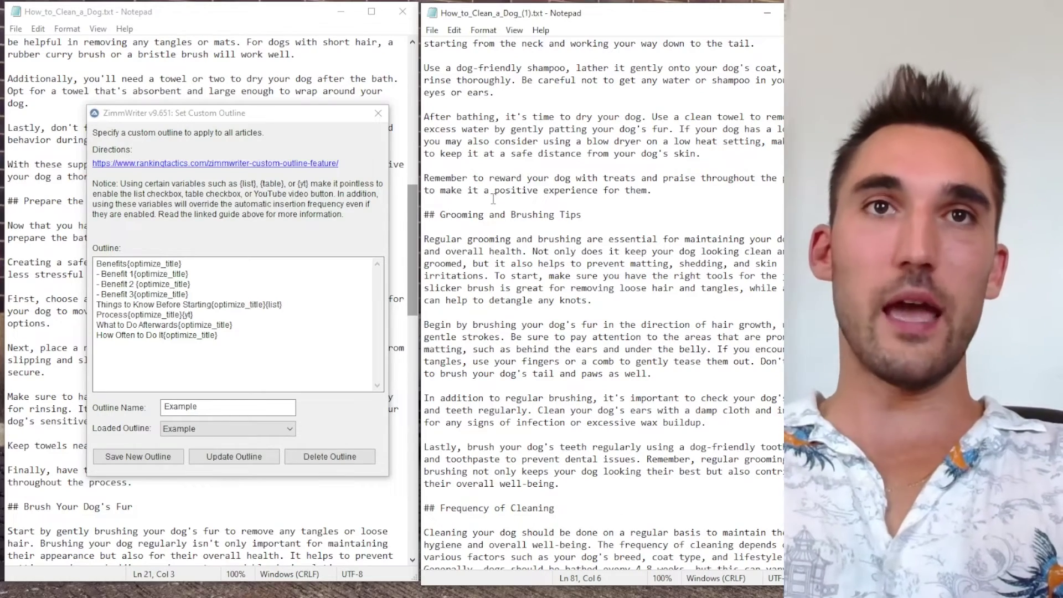
Continue down and highlight the Frequency of Cleaning heading
{"action": "scroll", "coordinate": [493, 202], "scroll_direction": "down", "scroll_amount": 2}
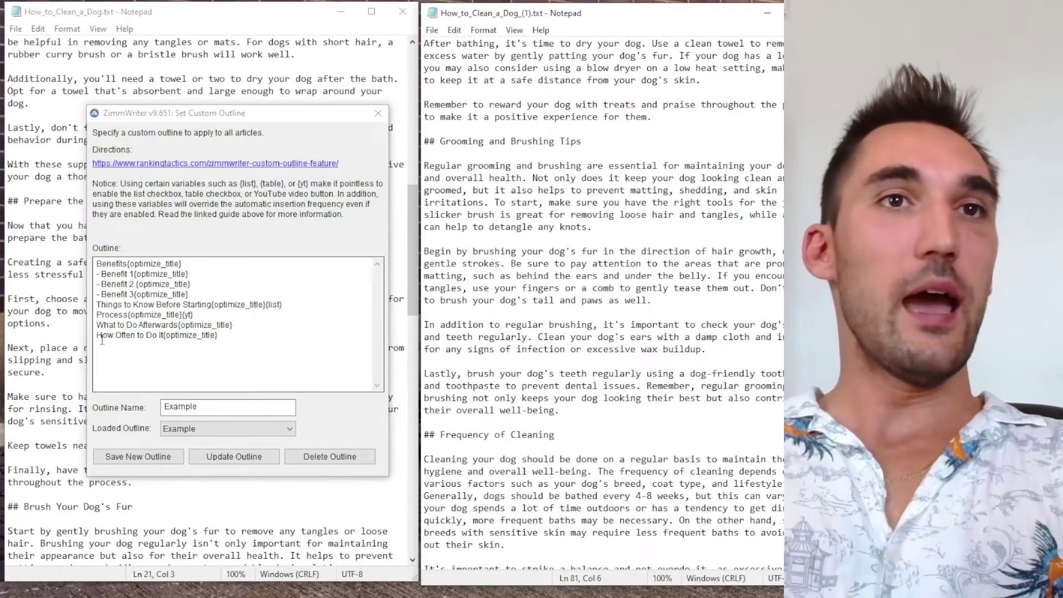
{"action": "left_click_drag", "start_coordinate": [102, 340], "coordinate": [219, 335]}
{"action": "scroll", "coordinate": [544, 384], "scroll_direction": "down", "scroll_amount": 4}
{"action": "left_click_drag", "start_coordinate": [441, 289], "coordinate": [537, 298]}
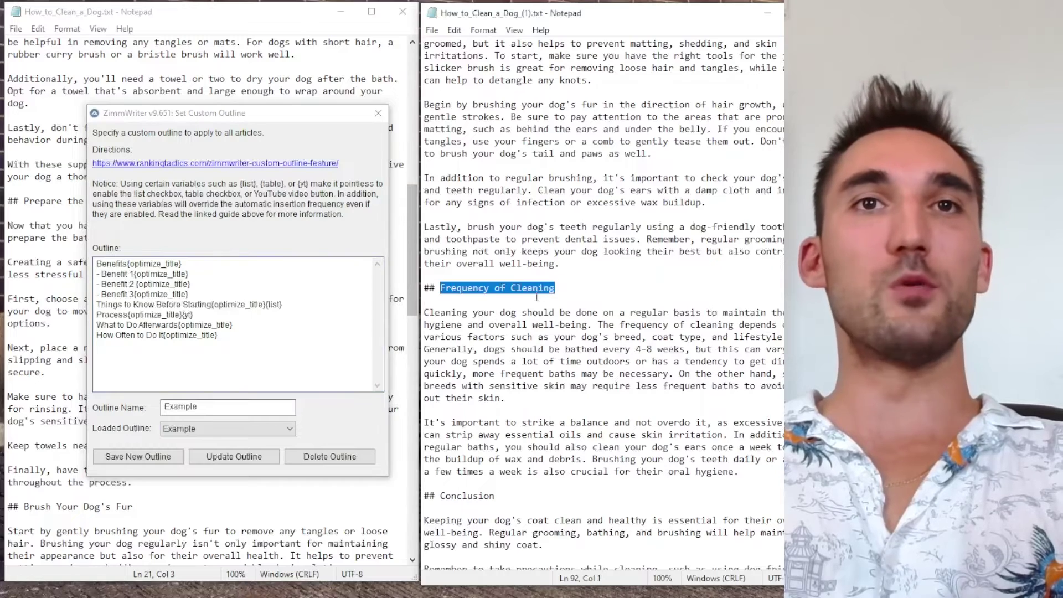
{"action": "scroll", "coordinate": [538, 313], "scroll_direction": "down", "scroll_amount": 2}
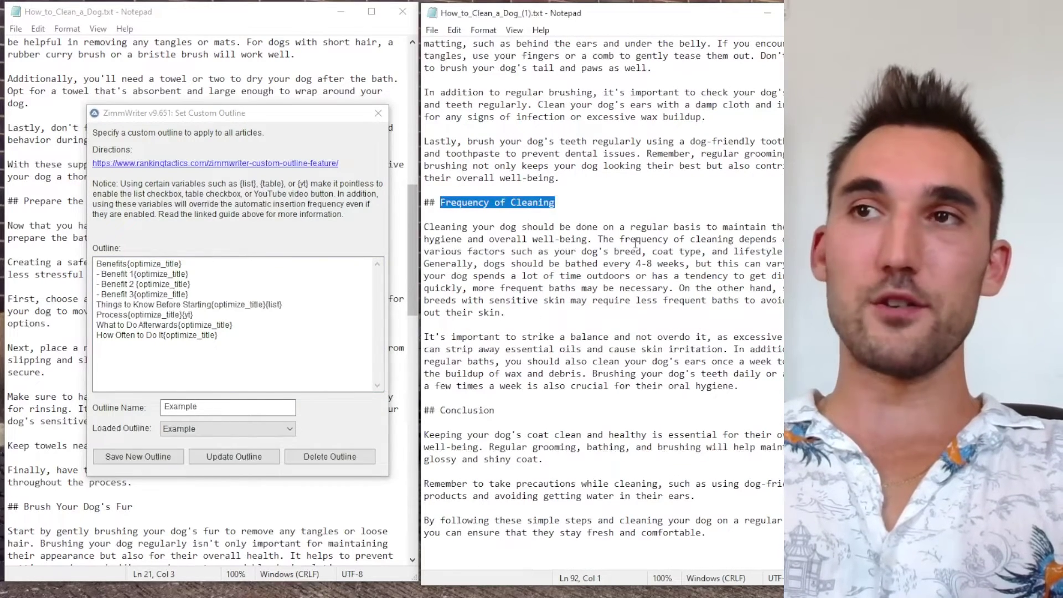
Select the whole Example custom outline text to look it over
{"action": "left_click", "coordinate": [321, 306]}
{"action": "key", "text": "ctrl+a"}
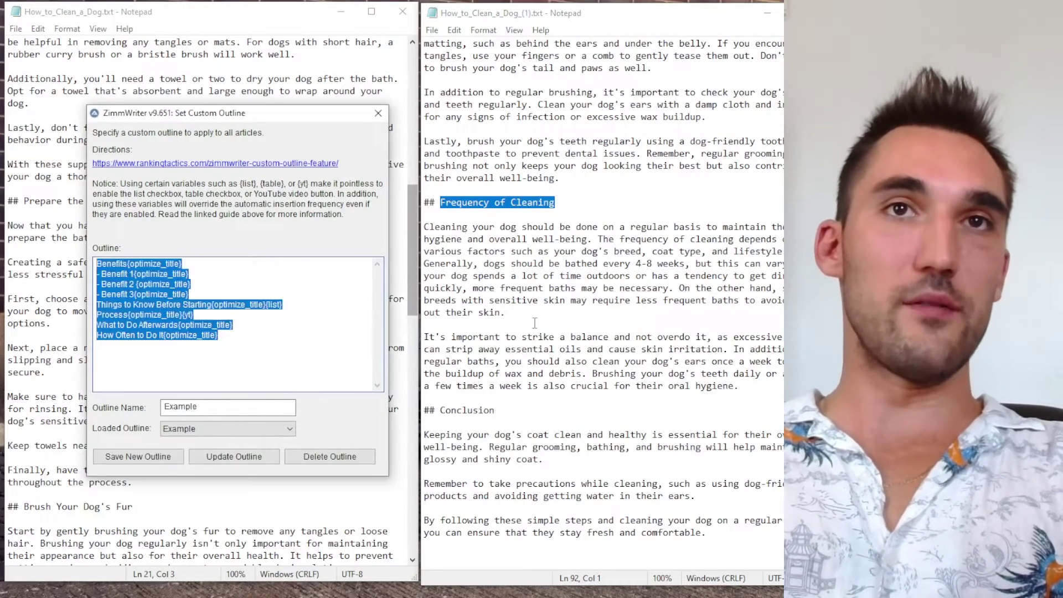
{"action": "left_click_drag", "start_coordinate": [220, 339], "coordinate": [97, 260]}
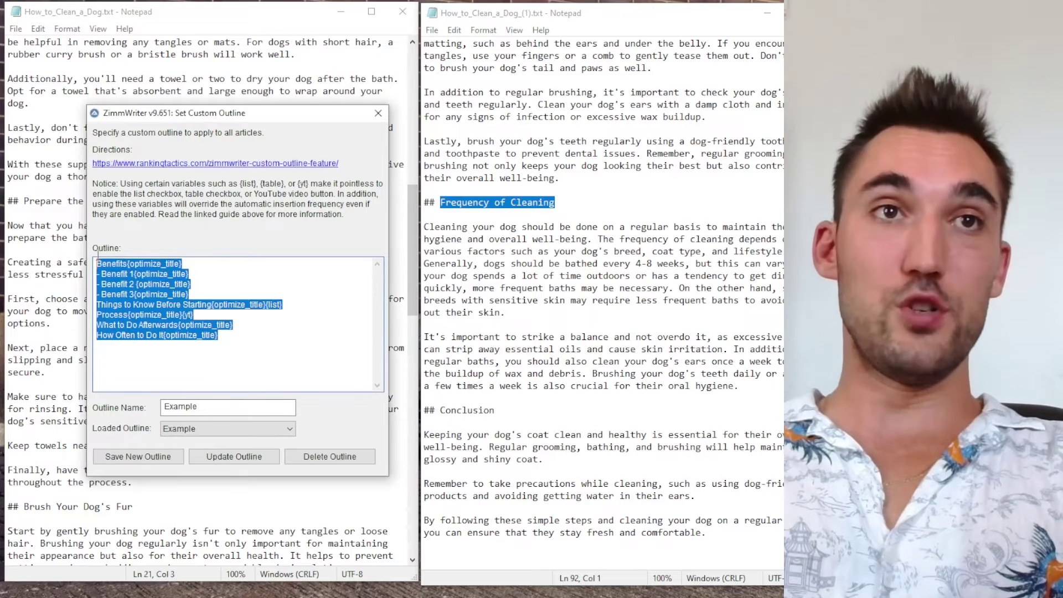
{"action": "left_click", "coordinate": [256, 349]}
{"action": "key", "text": "ctrl+a"}
{"action": "left_click", "coordinate": [193, 316]}
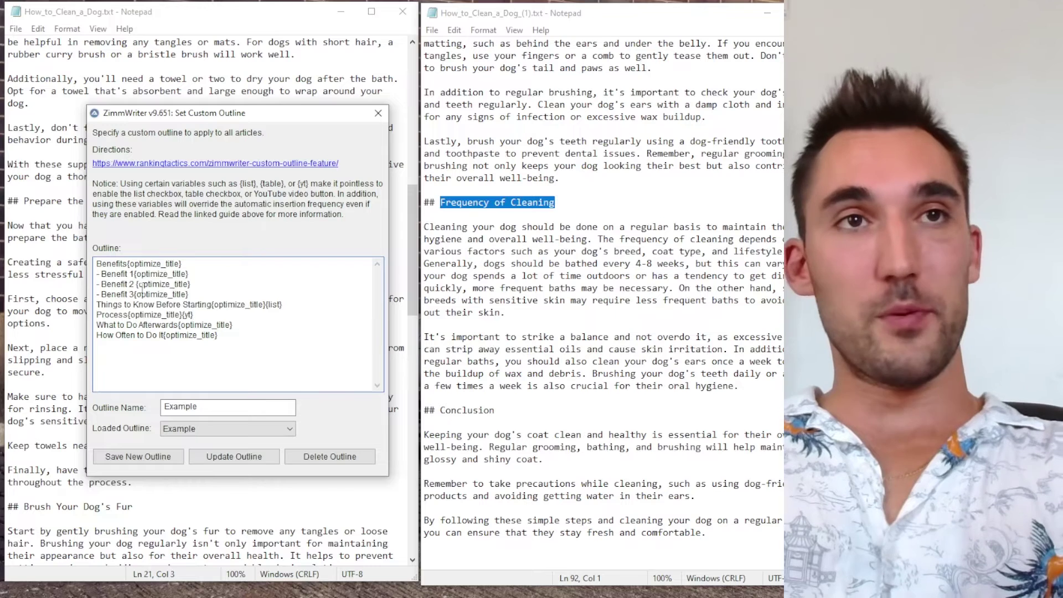
Delete {optimize_title} from the Benefits line and save with Update Outline
{"action": "left_click", "coordinate": [189, 265]}
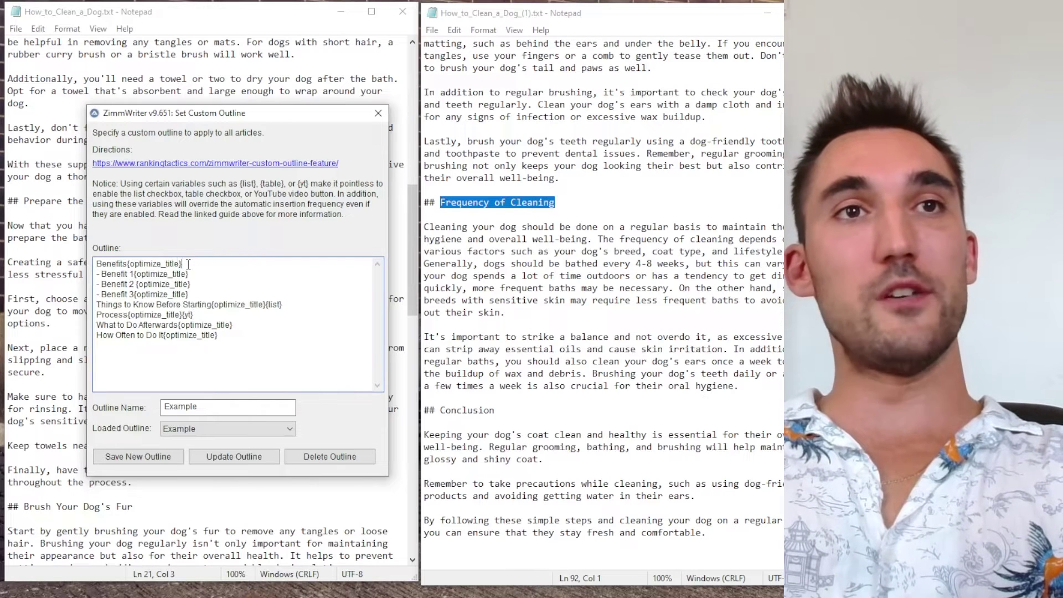
{"action": "left_click_drag", "start_coordinate": [189, 265], "coordinate": [95, 265]}
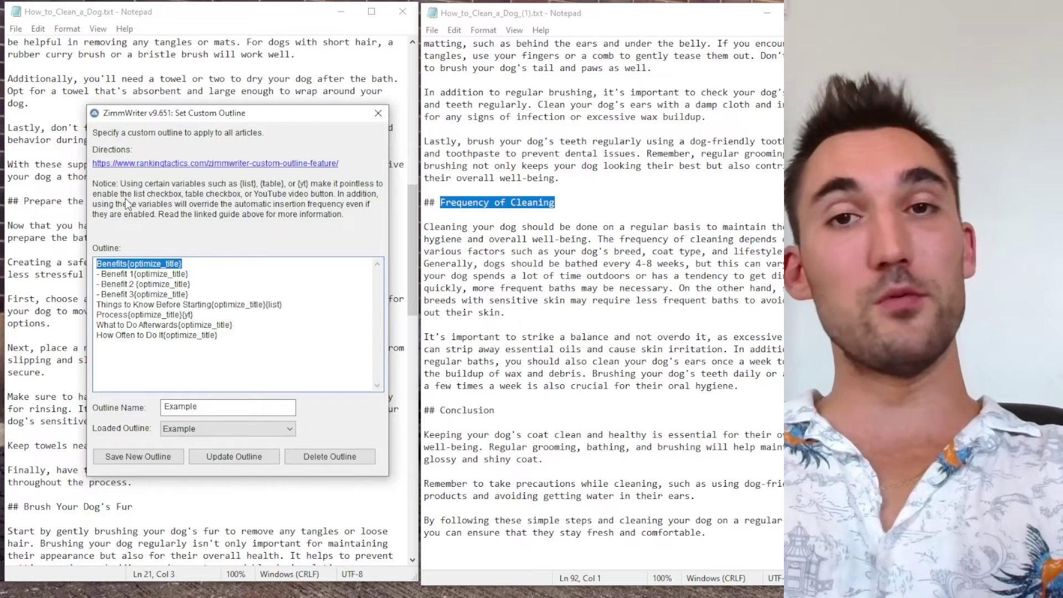
{"action": "left_click", "coordinate": [132, 273]}
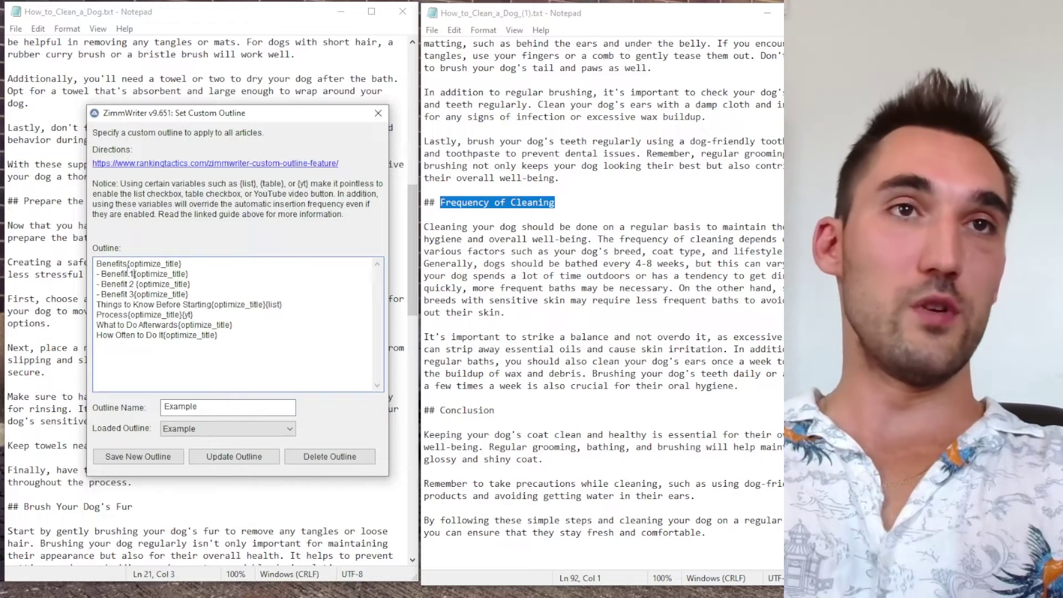
{"action": "left_click", "coordinate": [121, 265]}
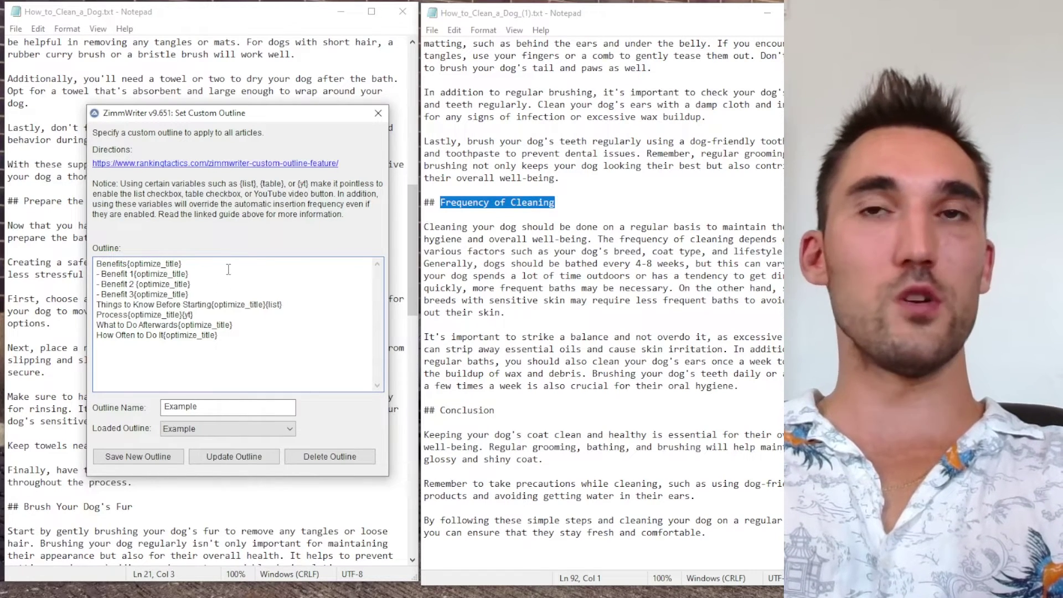
{"action": "key", "text": "shift+Left"}
{"action": "key", "text": "shift+Left"}
{"action": "key", "text": "shift+Left"}
{"action": "key", "text": "shift+Left"}
{"action": "key", "text": "shift+Left"}
{"action": "key", "text": "shift+Left"}
{"action": "key", "text": "shift+Left"}
{"action": "key", "text": "shift+Left"}
{"action": "key", "text": "shift+Left"}
{"action": "key", "text": "shift+Left"}
{"action": "key", "text": "shift+Left"}
{"action": "key", "text": "shift+Left"}
{"action": "key", "text": "shift+Left"}
{"action": "key", "text": "shift+Left"}
{"action": "key", "text": "shift+Left"}
{"action": "key", "text": "shift+Left"}
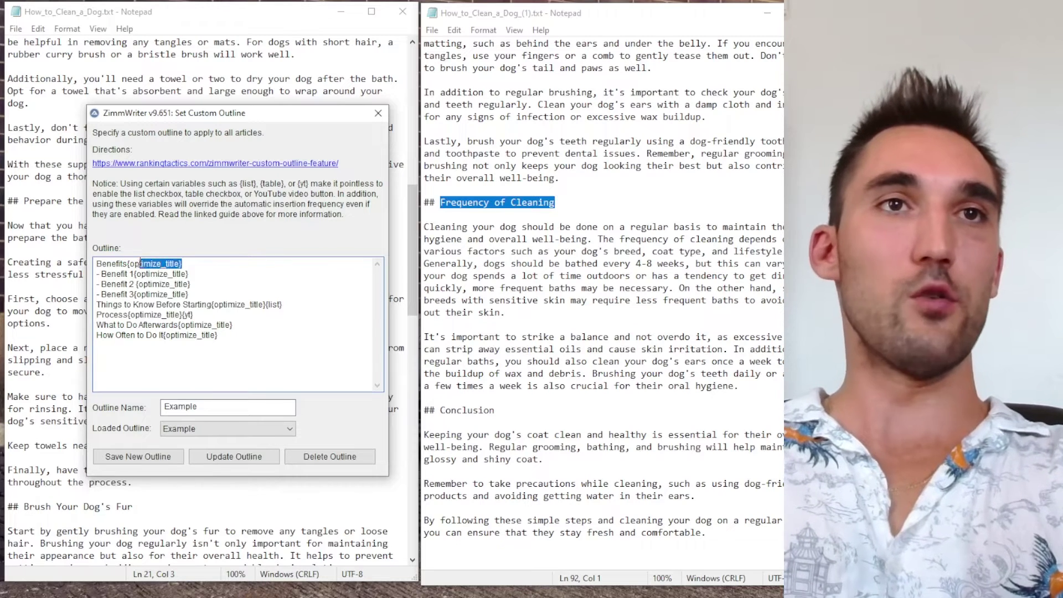
{"action": "key", "text": "BackSpace"}
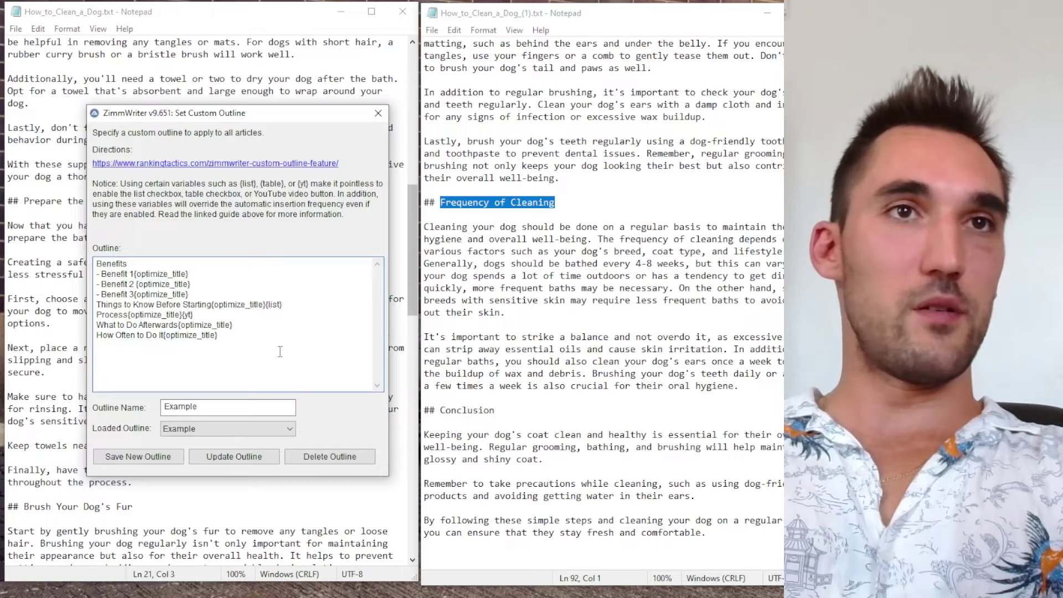
{"action": "left_click", "coordinate": [539, 450]}
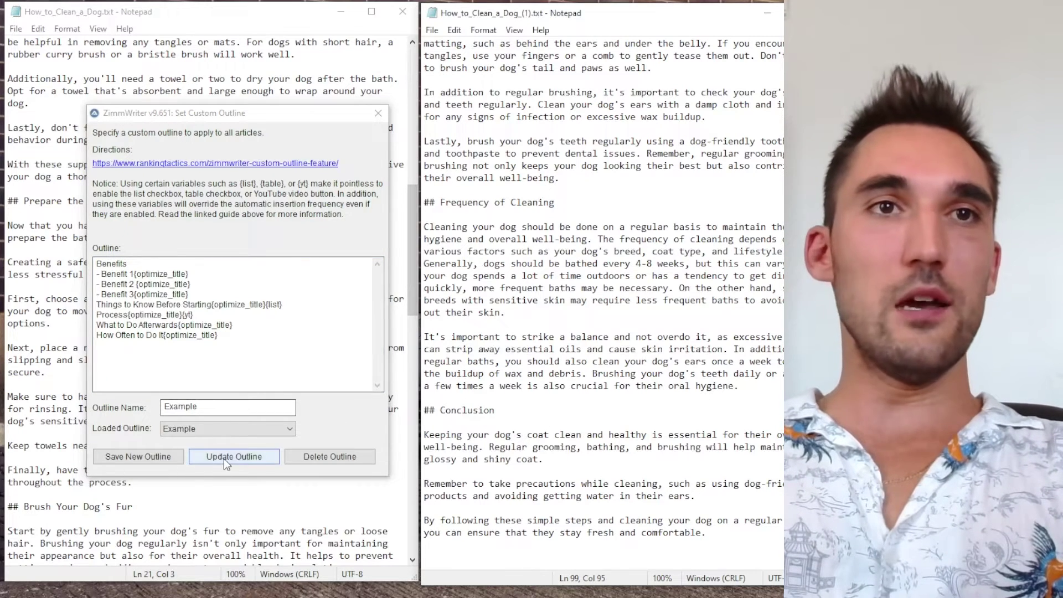
{"action": "left_click", "coordinate": [224, 459]}
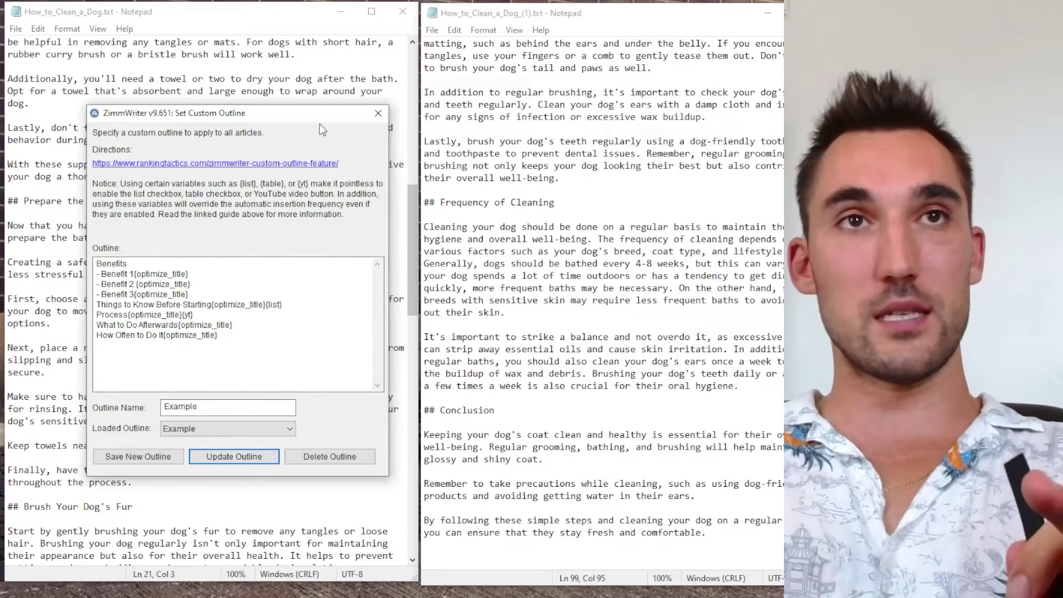
Close the custom outline dialog and highlight the original article's Gather Necessary Supplies H2
{"action": "left_click", "coordinate": [379, 114]}
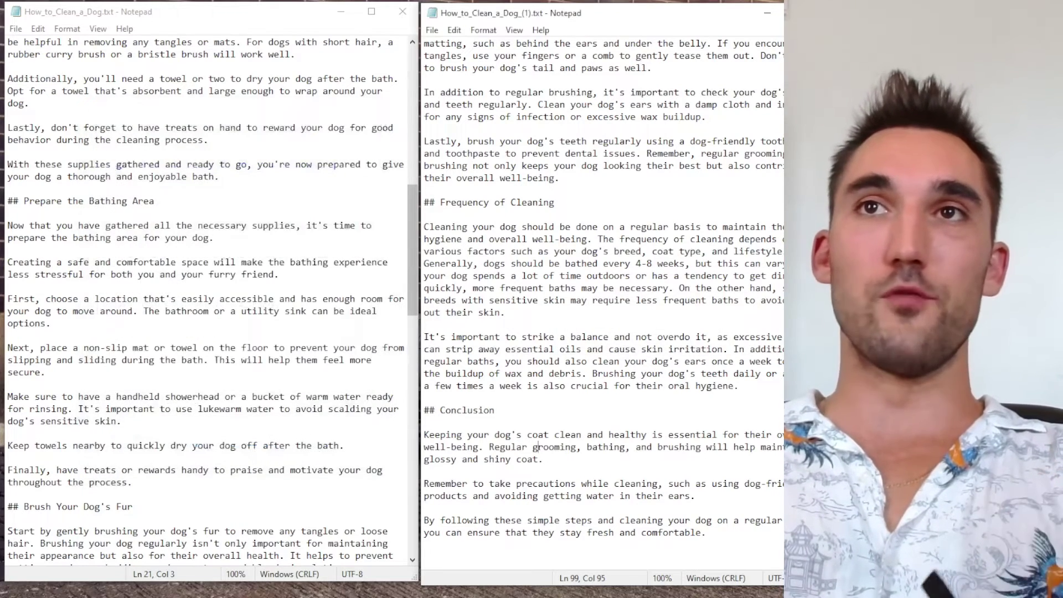
{"action": "key", "text": "ctrl+7"}
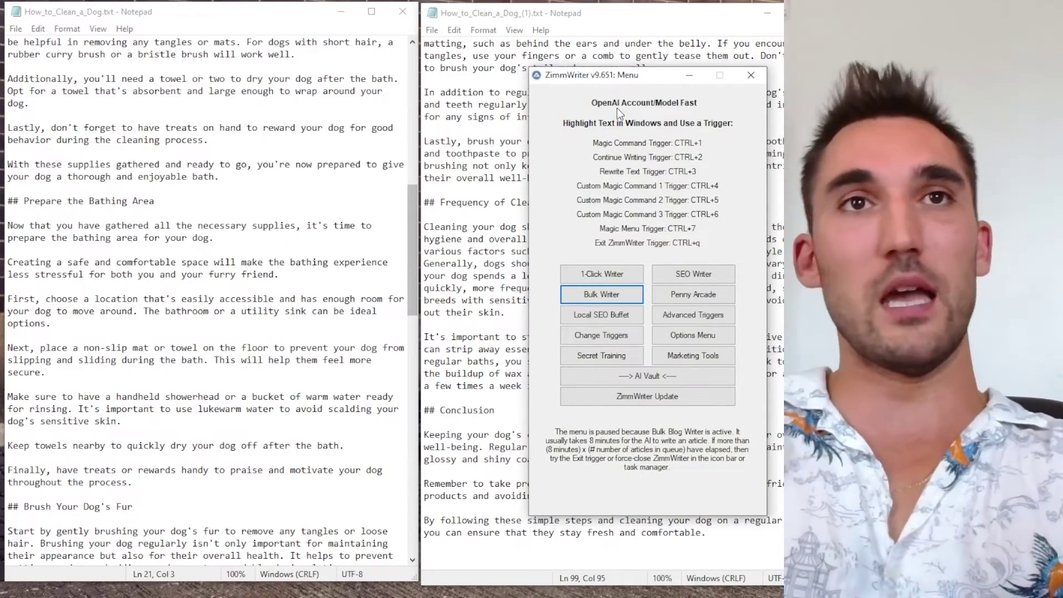
{"action": "scroll", "coordinate": [185, 367], "scroll_direction": "up", "scroll_amount": 12}
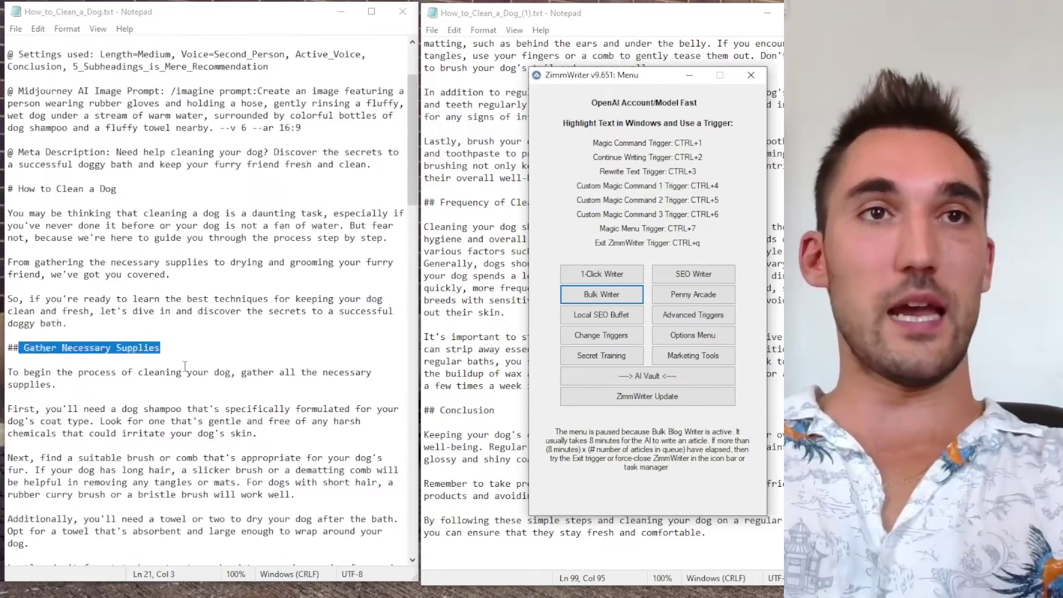
{"action": "left_click_drag", "start_coordinate": [183, 348], "coordinate": [26, 344]}
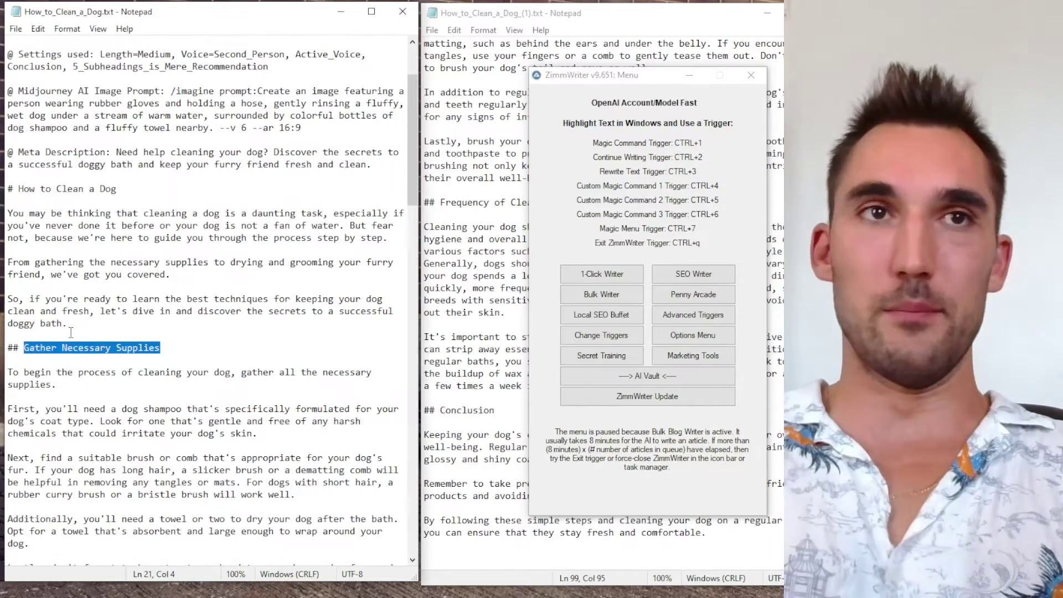
{"action": "scroll", "coordinate": [153, 204], "scroll_direction": "up", "scroll_amount": 3}
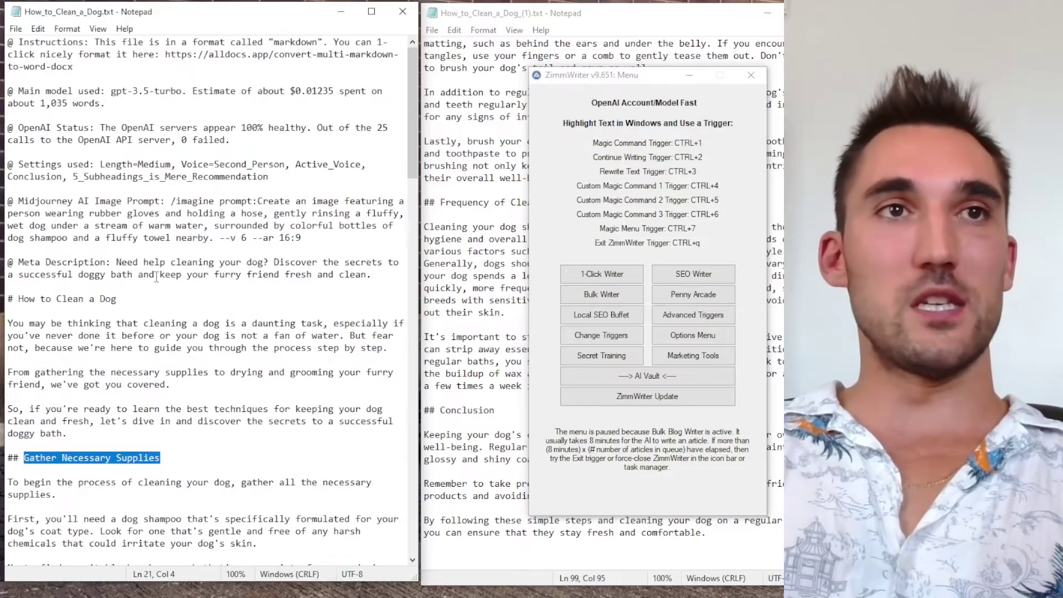
{"action": "scroll", "coordinate": [156, 277], "scroll_direction": "down", "scroll_amount": 5}
{"action": "left_click_drag", "start_coordinate": [164, 275], "coordinate": [25, 276]}
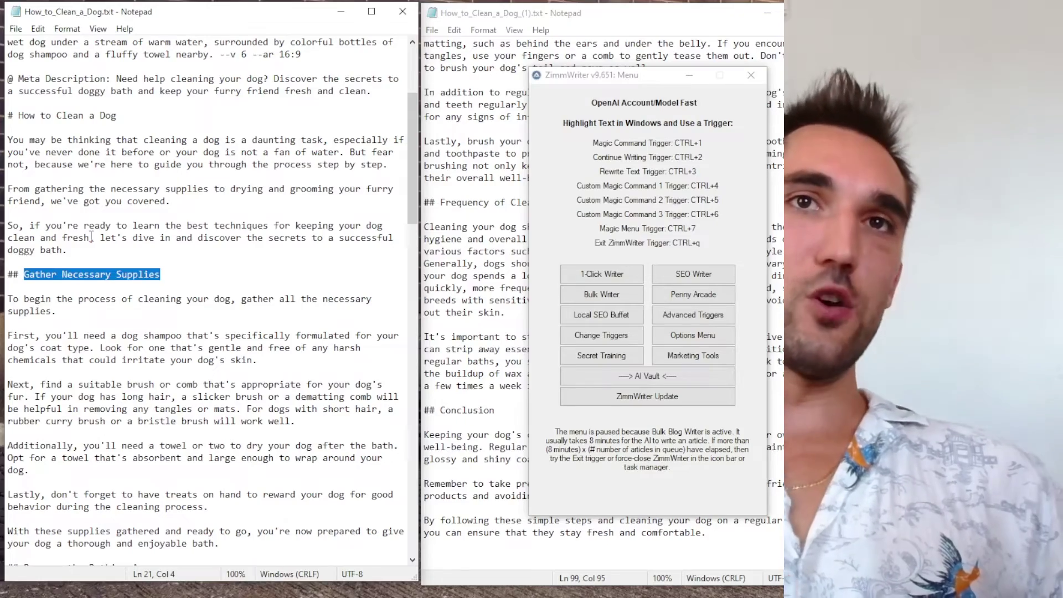
{"action": "left_click", "coordinate": [221, 285]}
Retype the Glossy and Healthy Coat H2 as 'Benefits Of Cleaning Your Dog', then move Bulk Blog Writer onscreen
{"action": "left_click", "coordinate": [492, 275]}
{"action": "scroll", "coordinate": [488, 288], "scroll_direction": "up", "scroll_amount": 12}
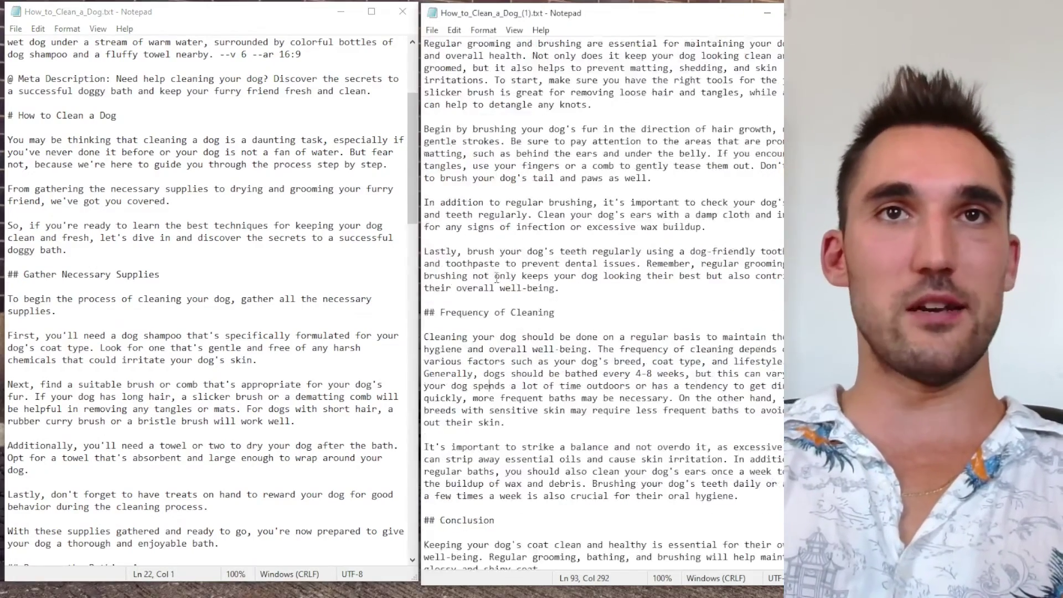
{"action": "scroll", "coordinate": [487, 294], "scroll_direction": "up", "scroll_amount": 20}
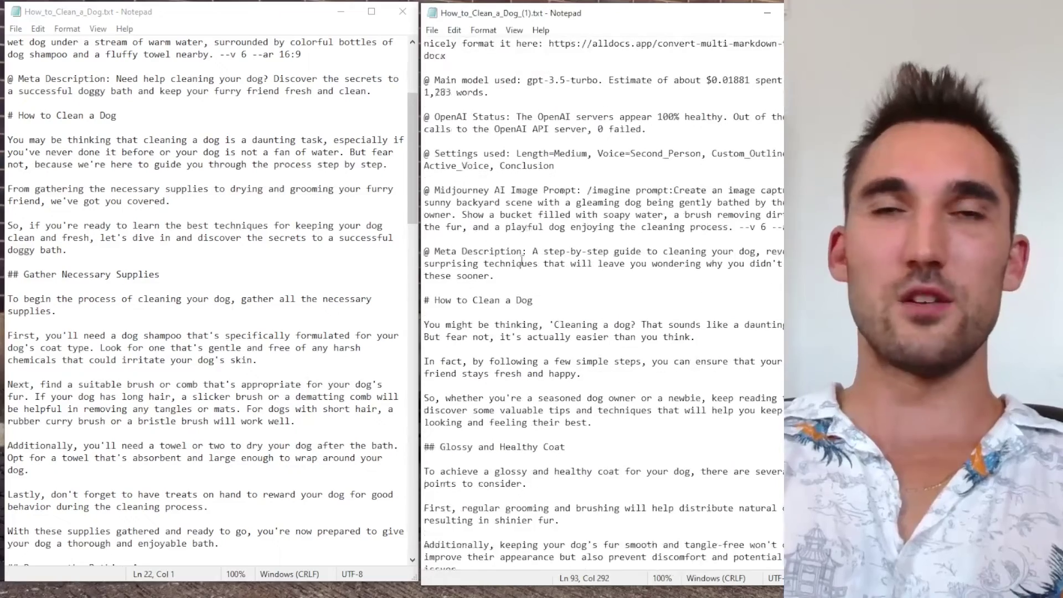
{"action": "scroll", "coordinate": [510, 249], "scroll_direction": "down", "scroll_amount": 7}
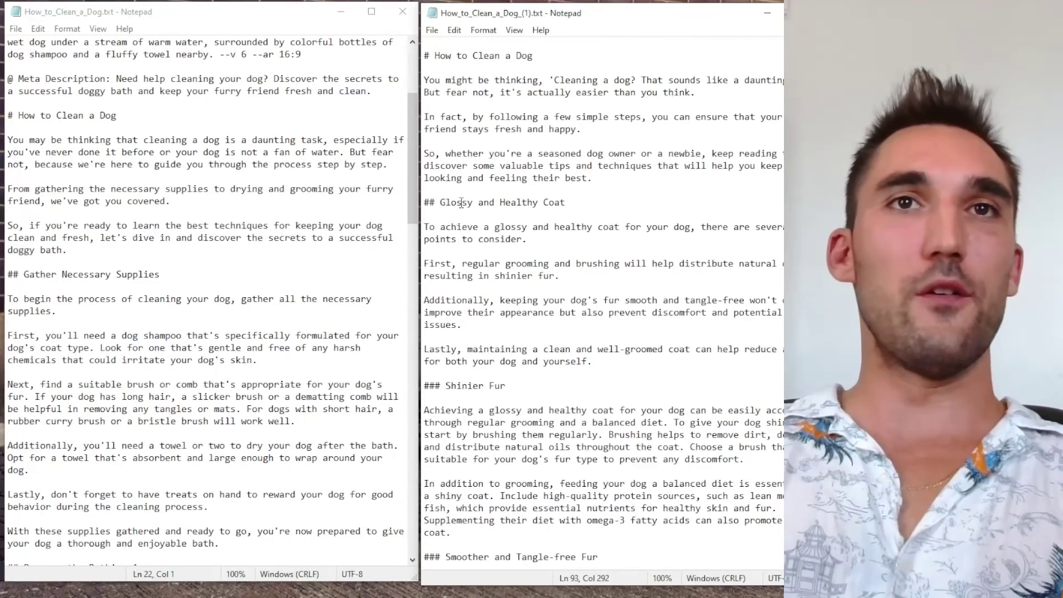
{"action": "left_click_drag", "start_coordinate": [442, 201], "coordinate": [575, 200]}
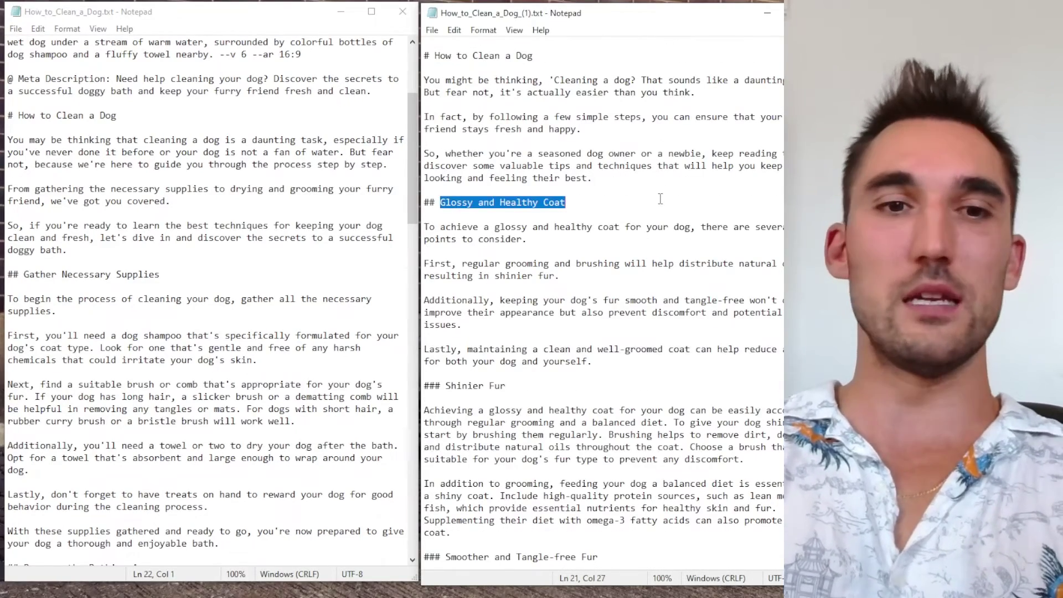
{"action": "type", "text": "Benefits"}
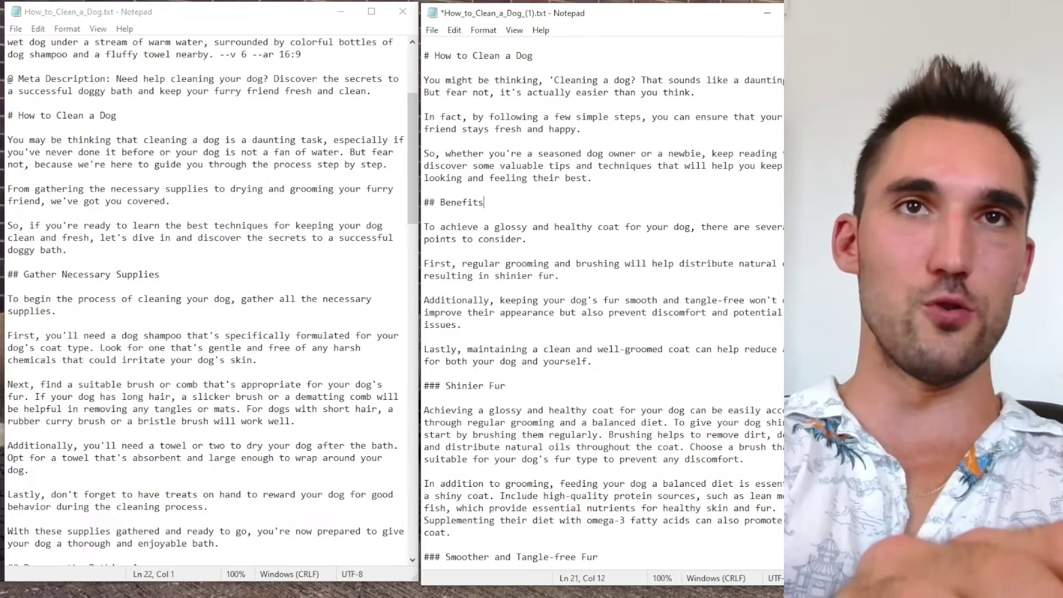
{"action": "type", "text": " Of Cleaning Your Dog"}
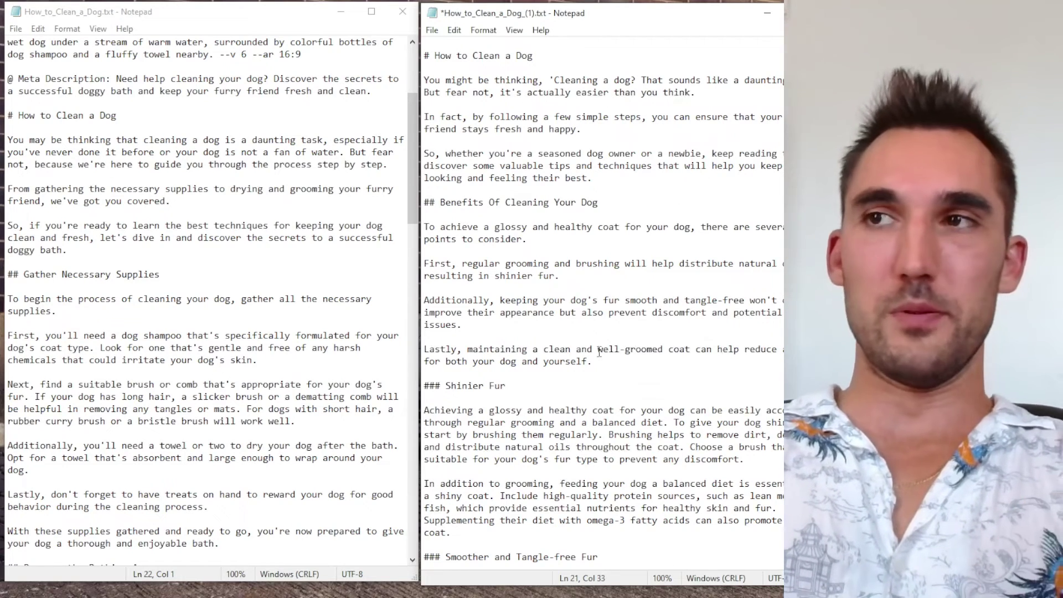
{"action": "left_click_drag", "start_coordinate": [853, 100], "coordinate": [560, 81]}
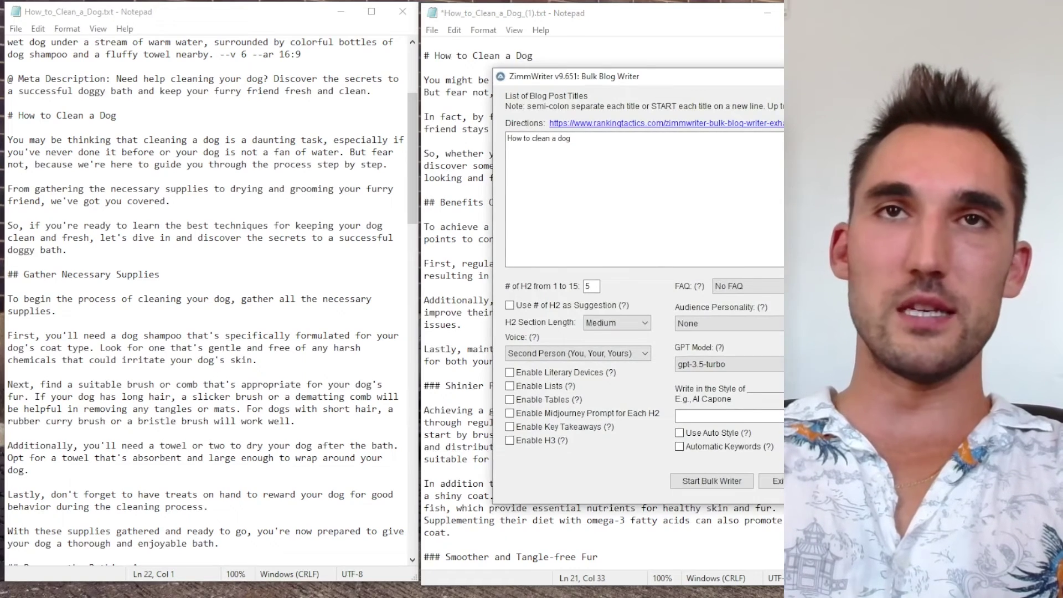
{"action": "left_click_drag", "start_coordinate": [734, 76], "coordinate": [320, 88]}
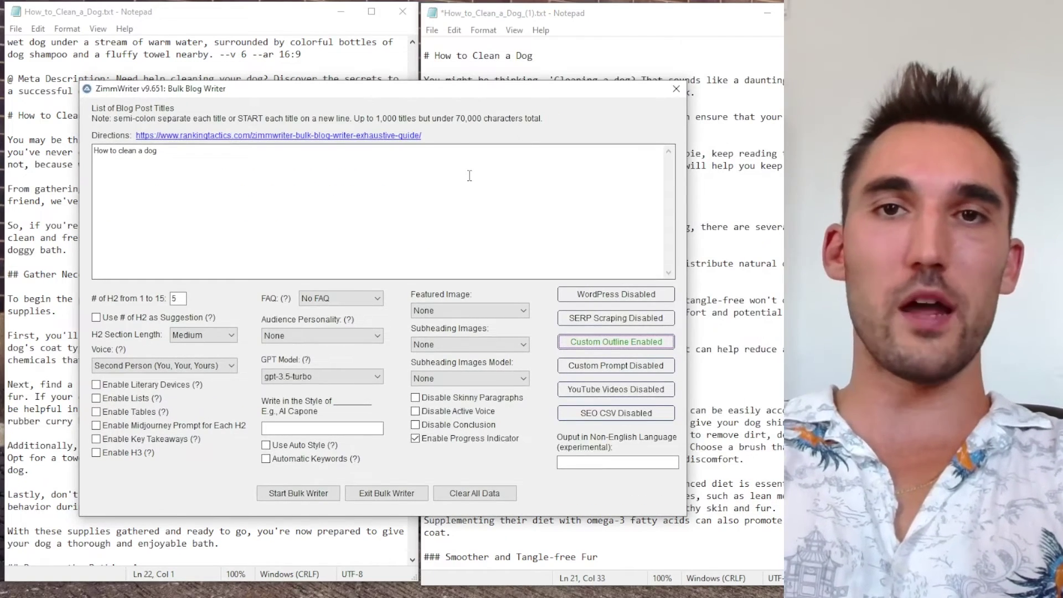